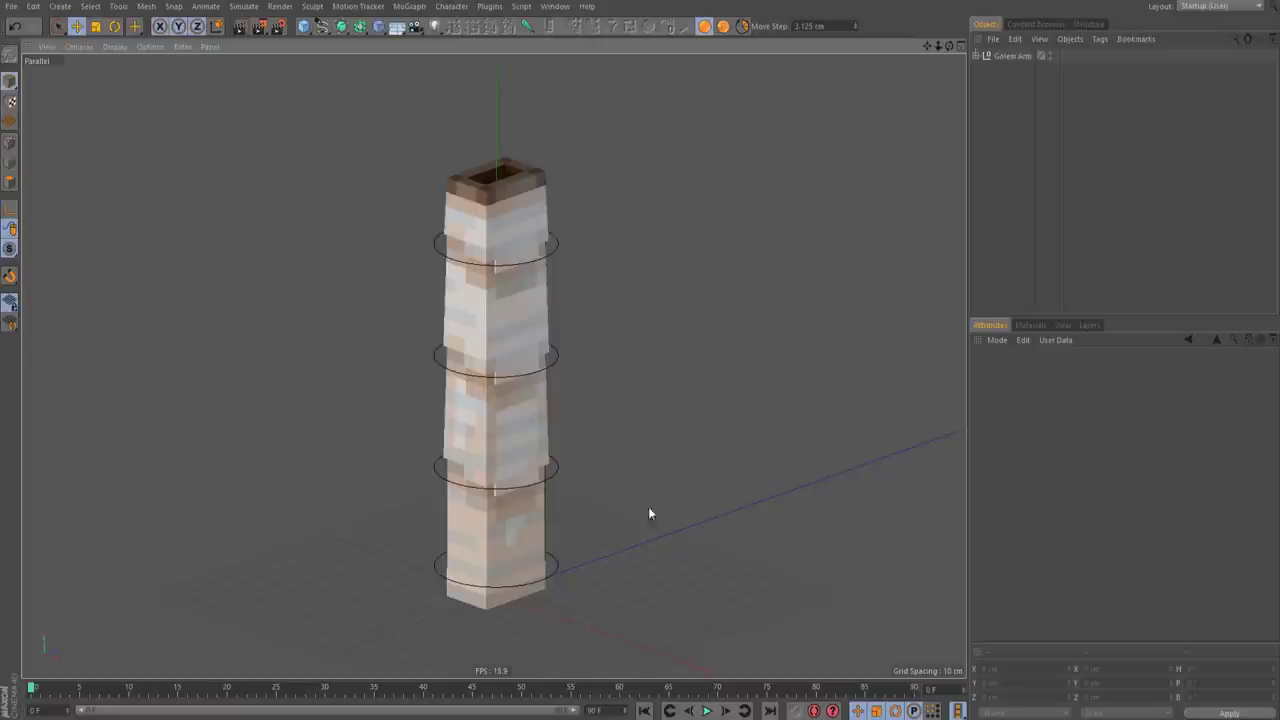
Step: Examine the rigged golem arm and its control rings from several angles
scroll(524, 350, down, 5)
scroll(515, 370, up, 3)
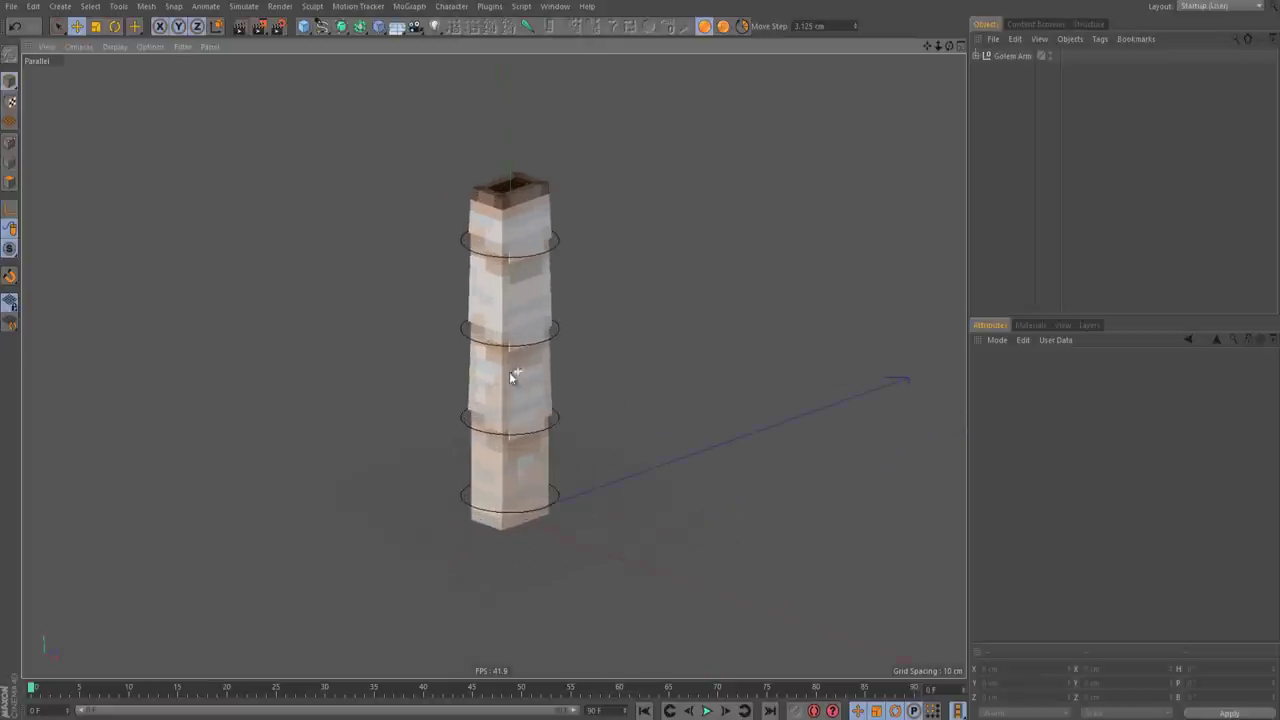
alt+drag(487, 377, 662, 402)
scroll(473, 249, up, 6)
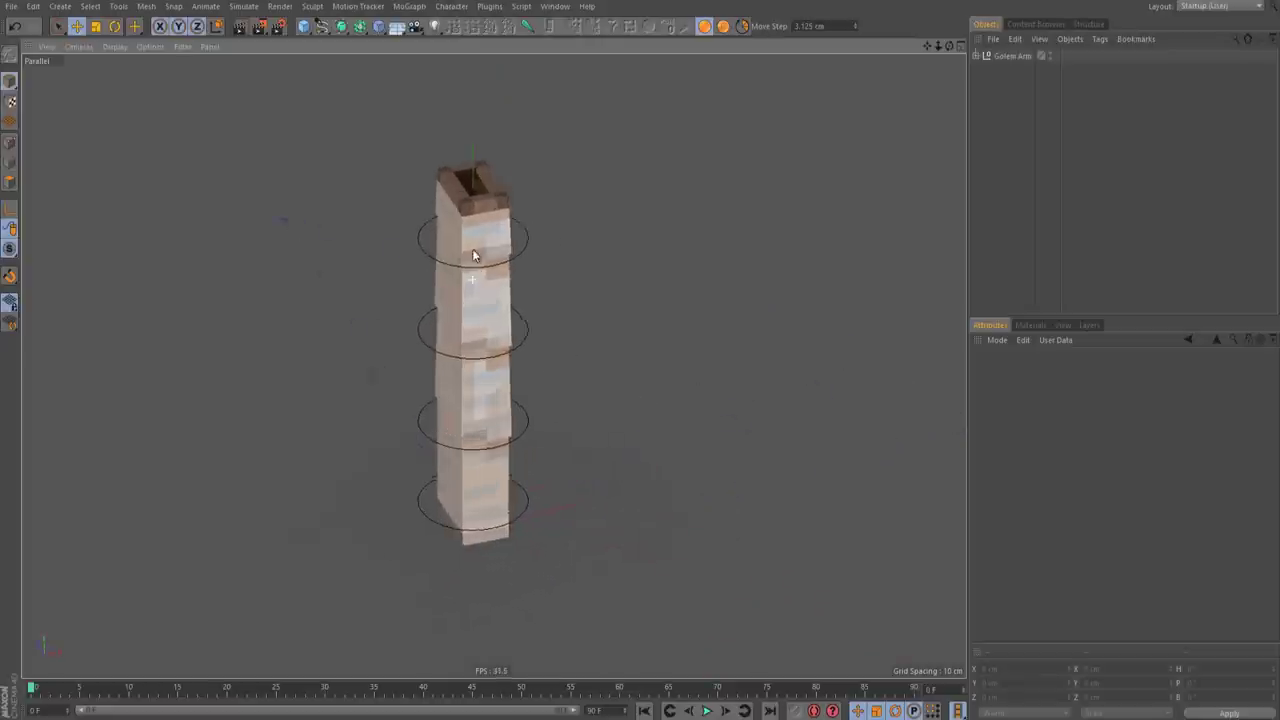
alt+drag(480, 214, 530, 352)
scroll(503, 160, down, 5)
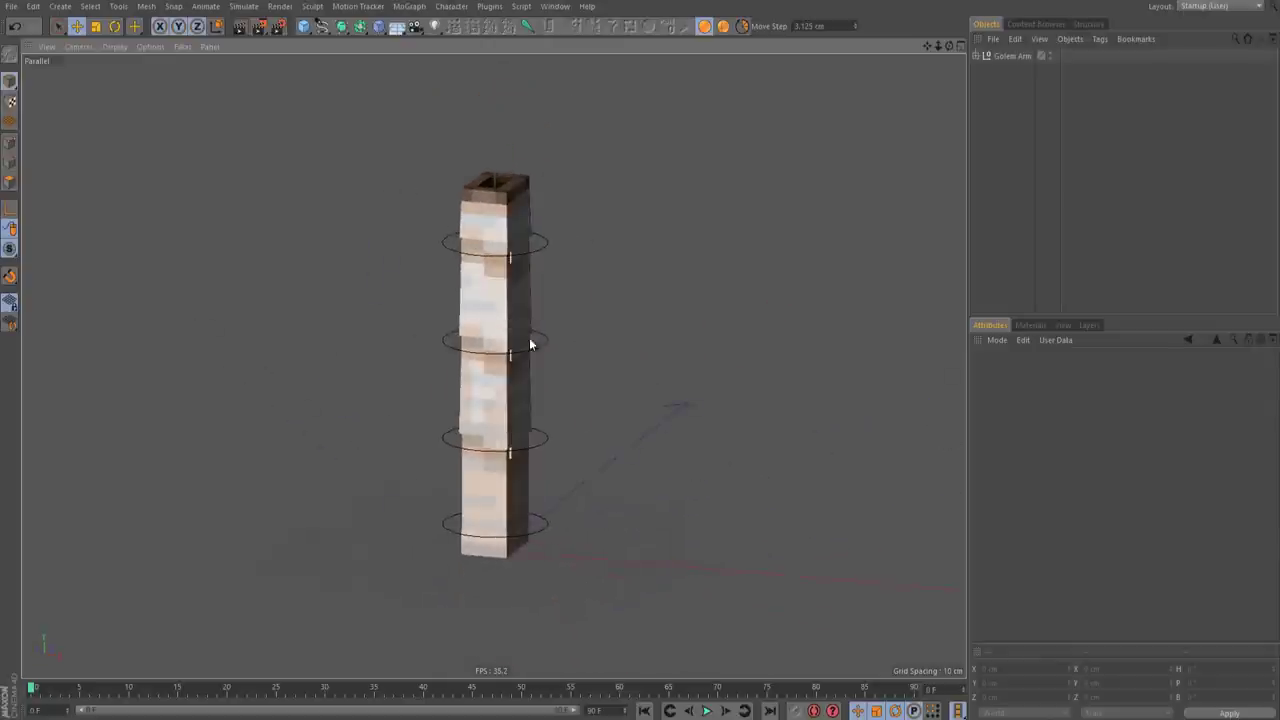
scroll(530, 345, up, 6)
click(541, 340)
scroll(520, 346, down, 7)
mouse_move(416, 425)
mouse_down()
mouse_move(443, 423)
mouse_move(444, 440)
mouse_move(474, 417)
mouse_move(415, 417)
mouse_up()
key(ctrl+z)
Step: Hide the lowest cube of the golem arm in the editor by setting its editor visibility to Off
click(491, 516)
scroll(488, 449, up, 6)
click(1067, 430)
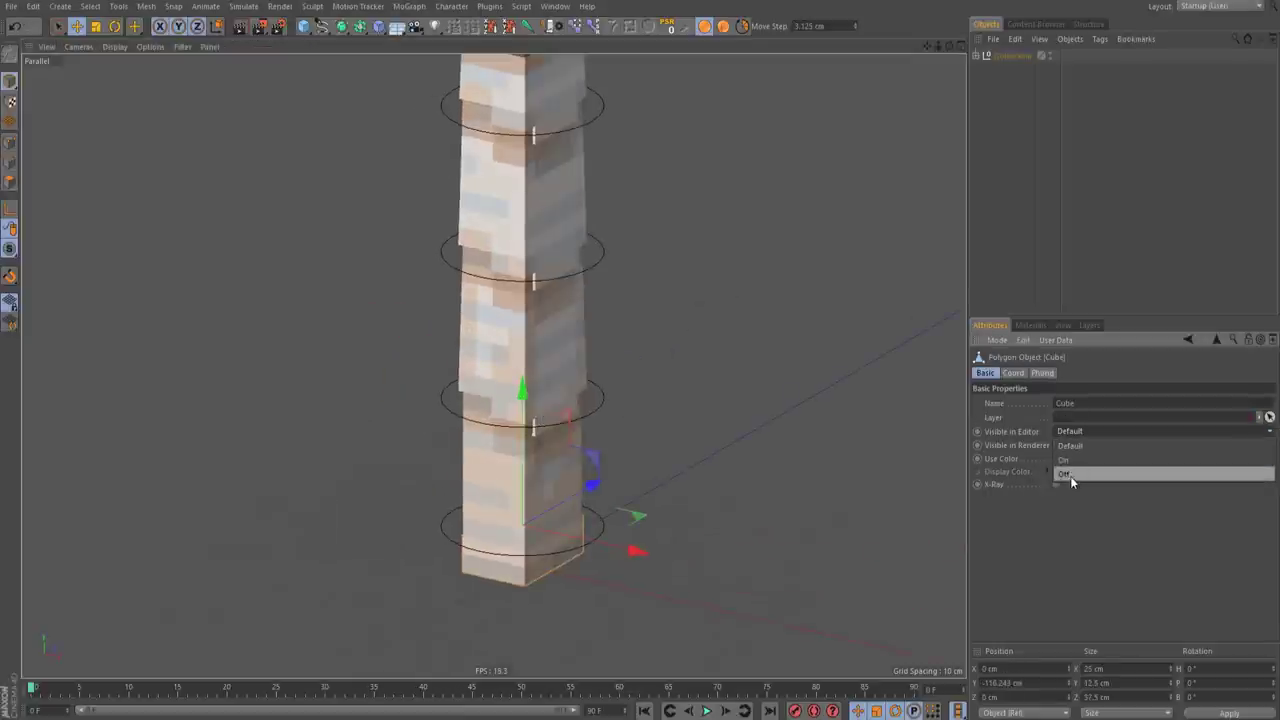
click(1070, 474)
click(723, 367)
Step: Bend the golem arm by moving its topmost control ring to about X 50 cm and Y -21 cm
alt+drag(507, 466, 515, 540)
scroll(520, 543, down, 1)
alt+drag(520, 543, 569, 271)
scroll(509, 525, down, 5)
scroll(547, 385, up, 4)
click(552, 251)
drag(424, 329, 486, 338)
drag(508, 455, 516, 430)
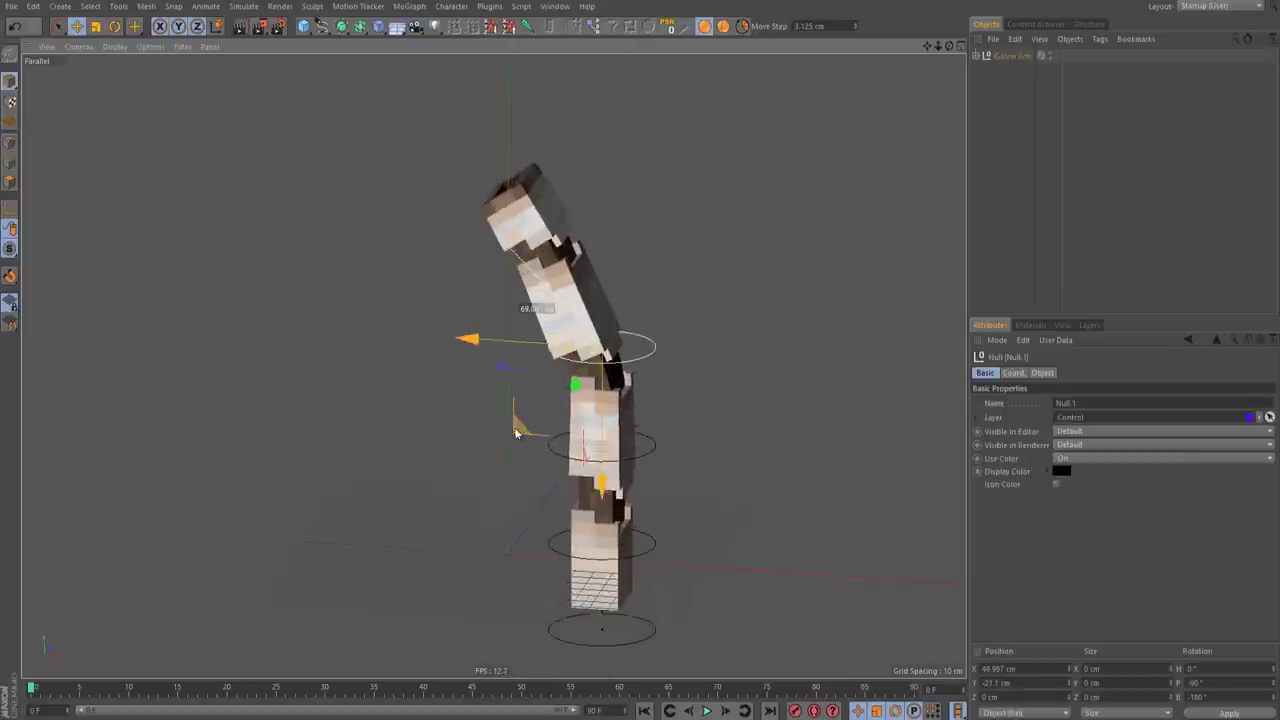
alt+drag(493, 366, 592, 476)
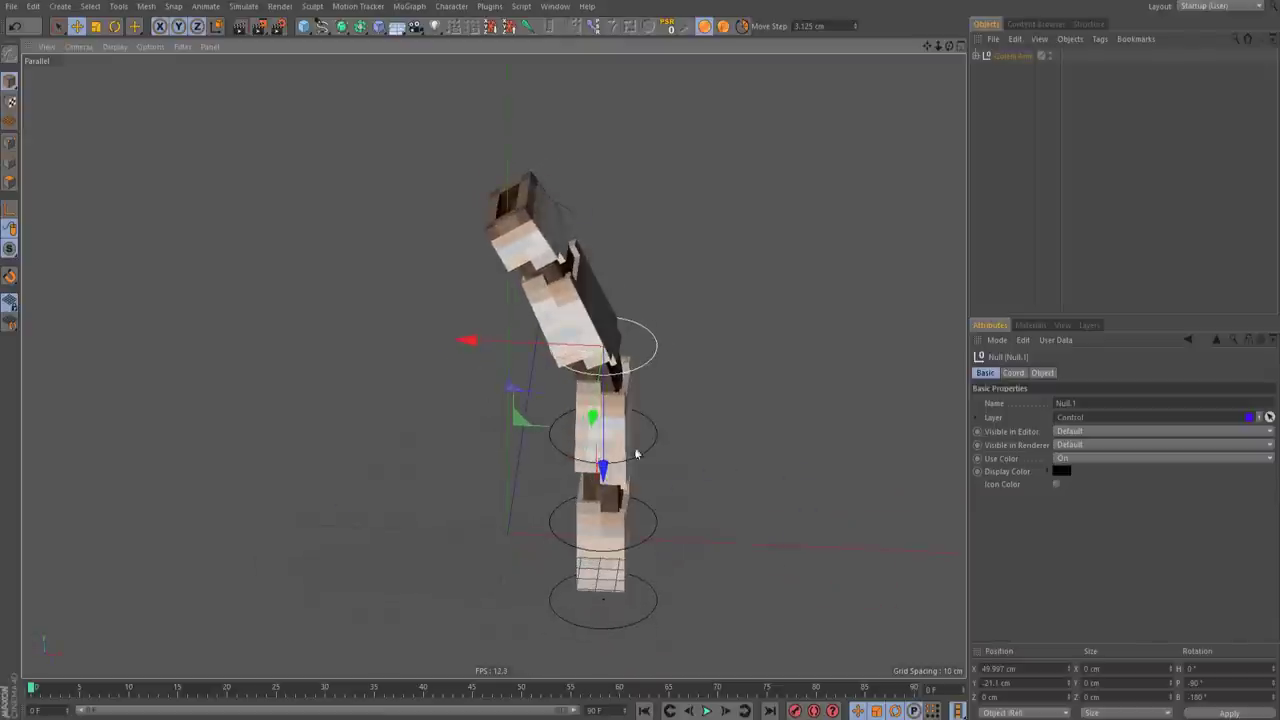
Step: Rotate the control ring below the topmost one to tilt the lower arm segments, then deselect it
click(657, 438)
key(r)
drag(532, 377, 492, 397)
alt+drag(540, 362, 606, 325)
click(708, 459)
alt+drag(708, 459, 505, 469)
Step: Switch the viewport from the Parallel to the Perspective camera and inspect the bent arm
middle_click(505, 469)
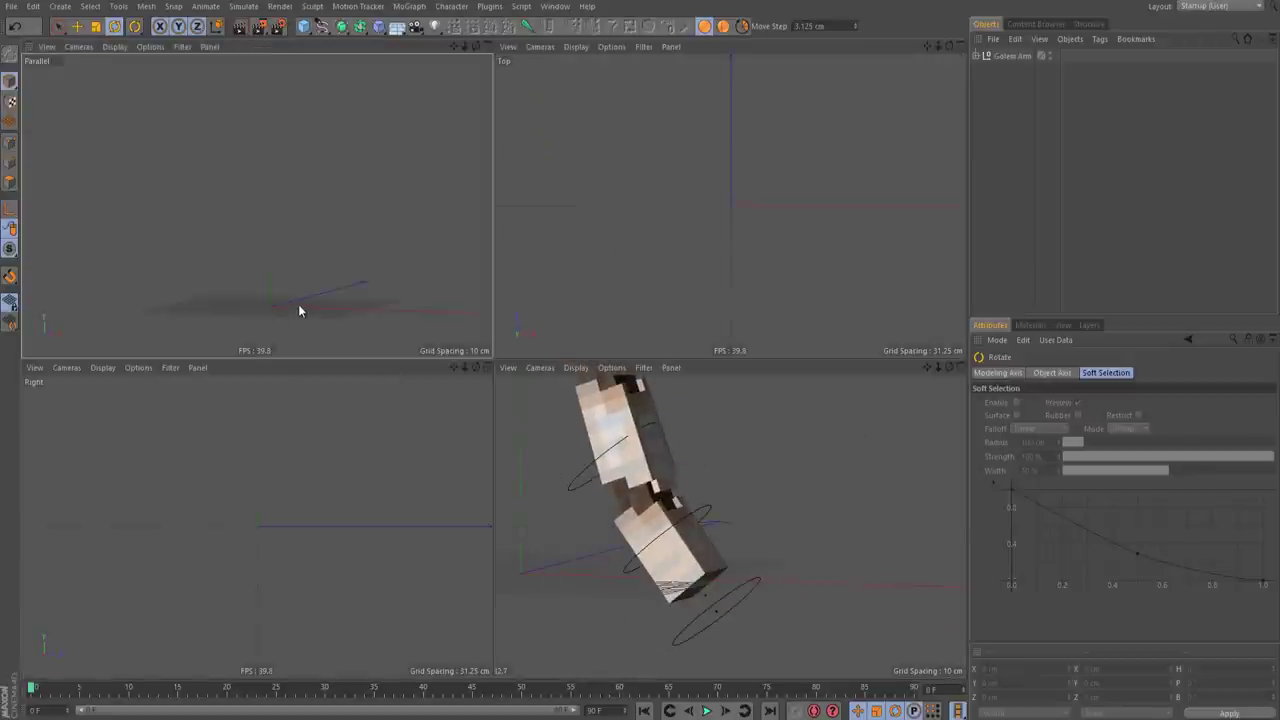
middle_click(117, 54)
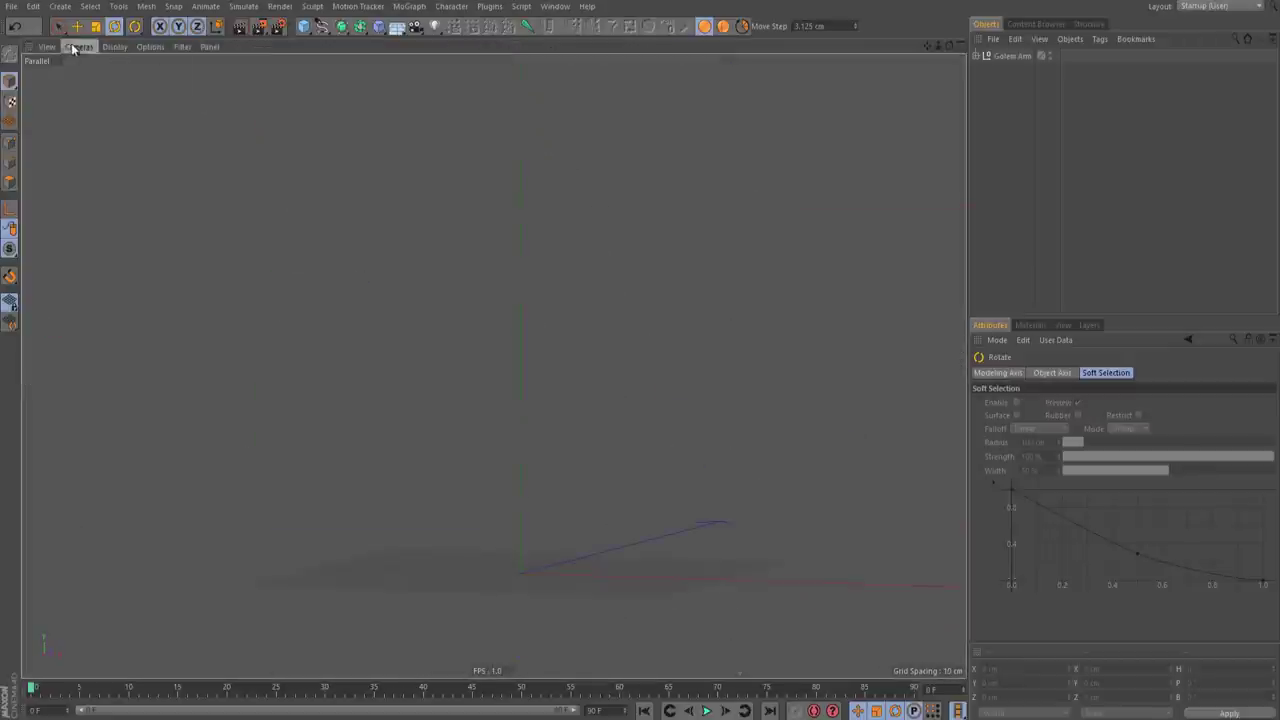
click(78, 46)
click(94, 117)
scroll(566, 318, up, 5)
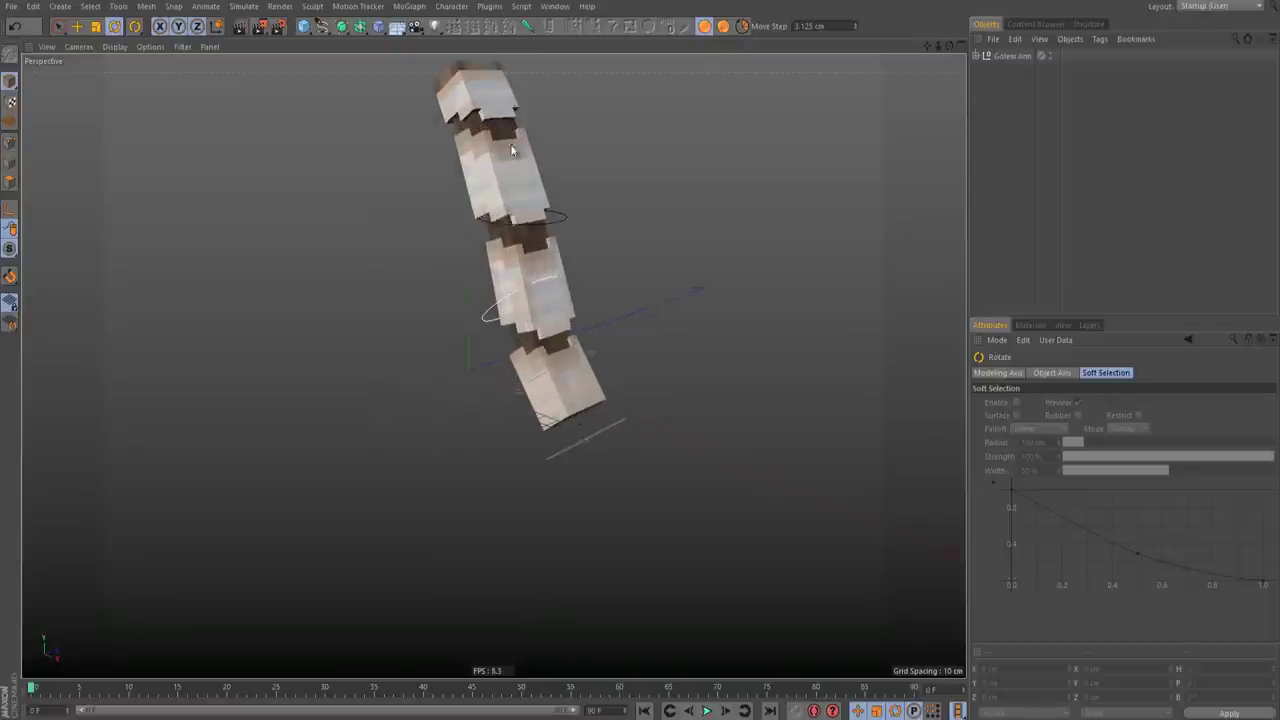
alt+drag(514, 149, 529, 177)
scroll(529, 177, up, 3)
alt+drag(529, 278, 448, 370)
Step: Undo the control ring moves and rotations to restore the arm's straight pose
click(651, 377)
key(ctrl+z)
key(ctrl+z)
key(ctrl+z)
key(ctrl+z)
key(ctrl+z)
key(ctrl+z)
key(ctrl+z)
Step: Start a new empty project and add a joint at the origin
click(11, 6)
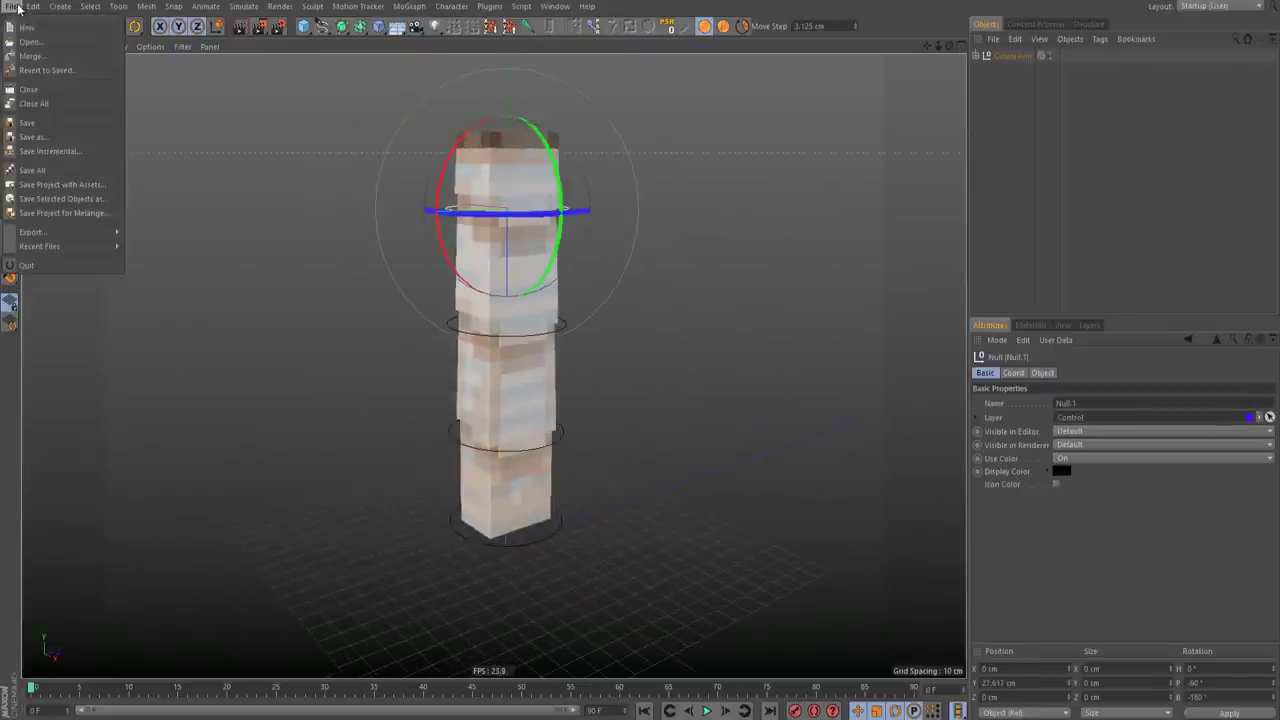
click(24, 30)
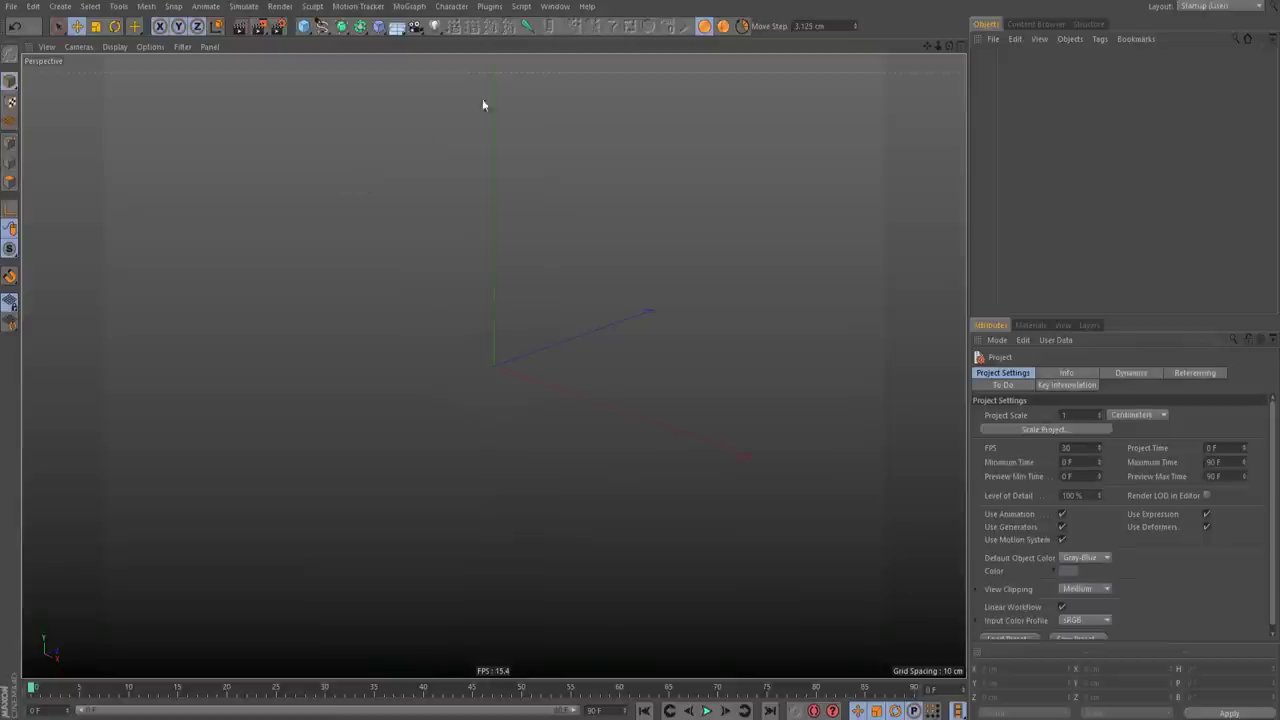
click(521, 30)
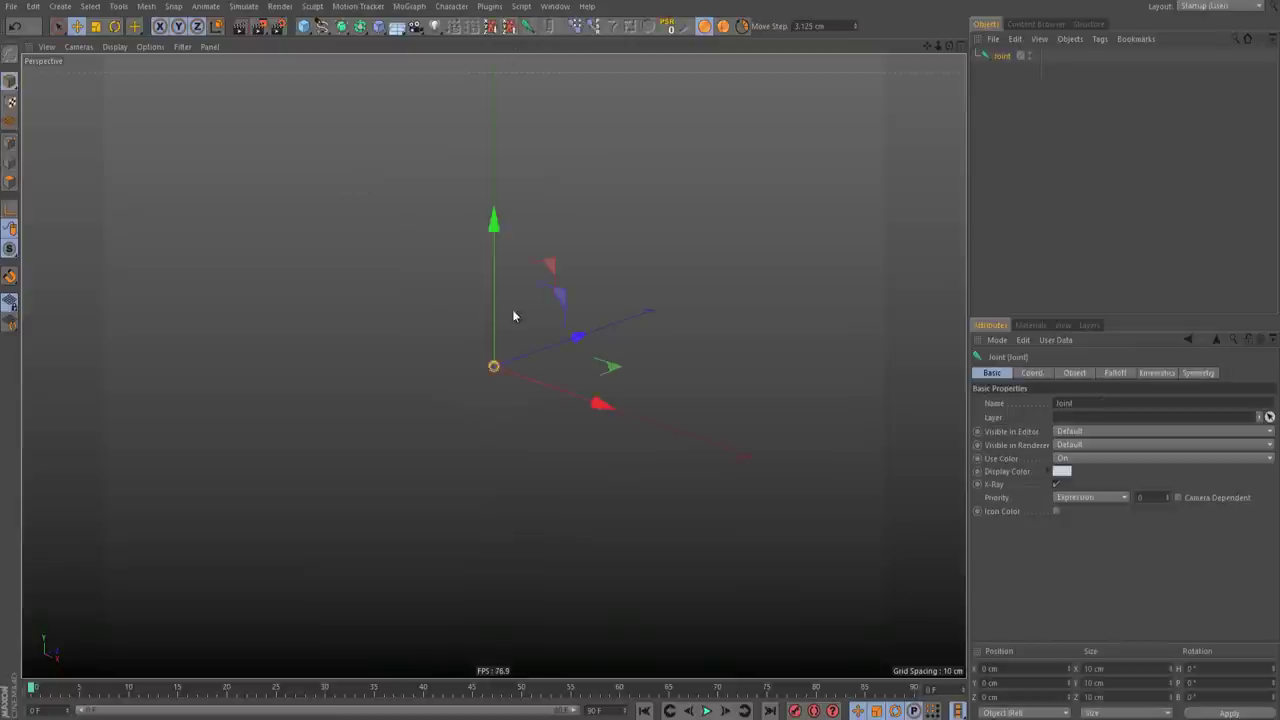
alt+middle_drag(512, 316, 521, 391)
scroll(527, 347, up, 3)
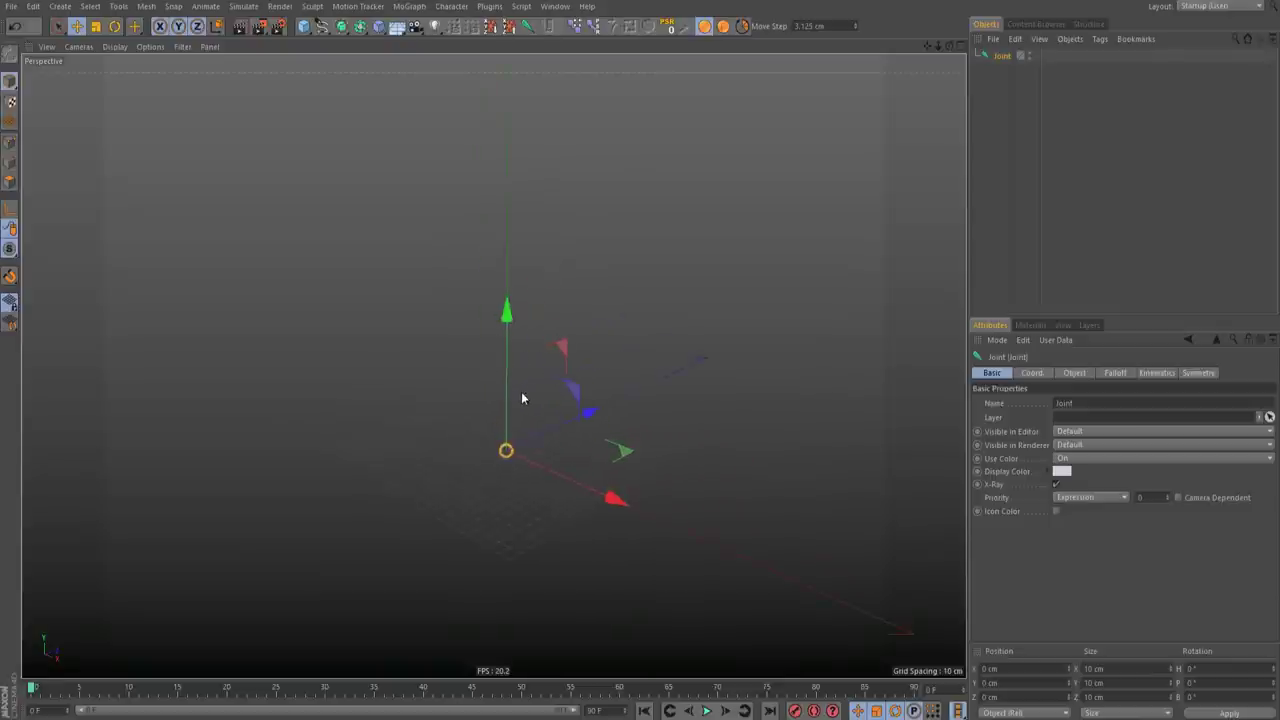
Step: In the Front view, duplicate the joint upward four times at 50 cm intervals, reaching a height of 200 cm
click(303, 26)
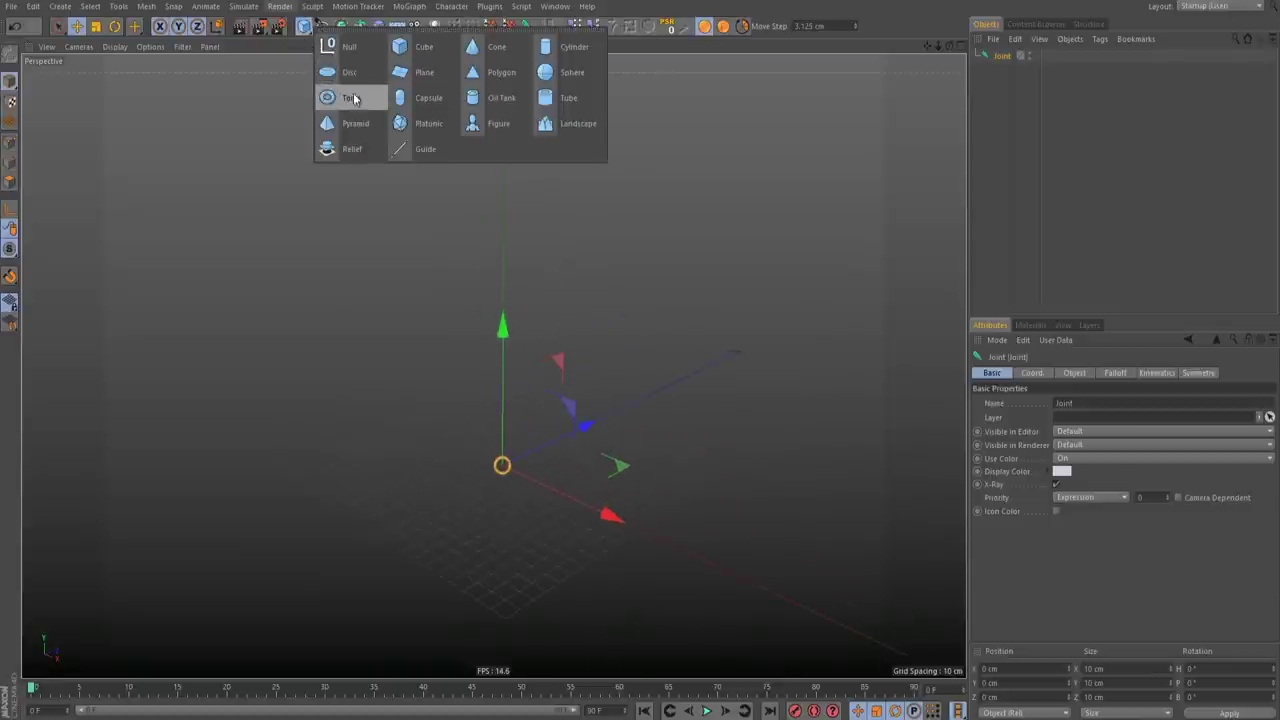
click(472, 228)
middle_click(624, 262)
middle_click(582, 494)
alt+middle_drag(505, 415, 493, 432)
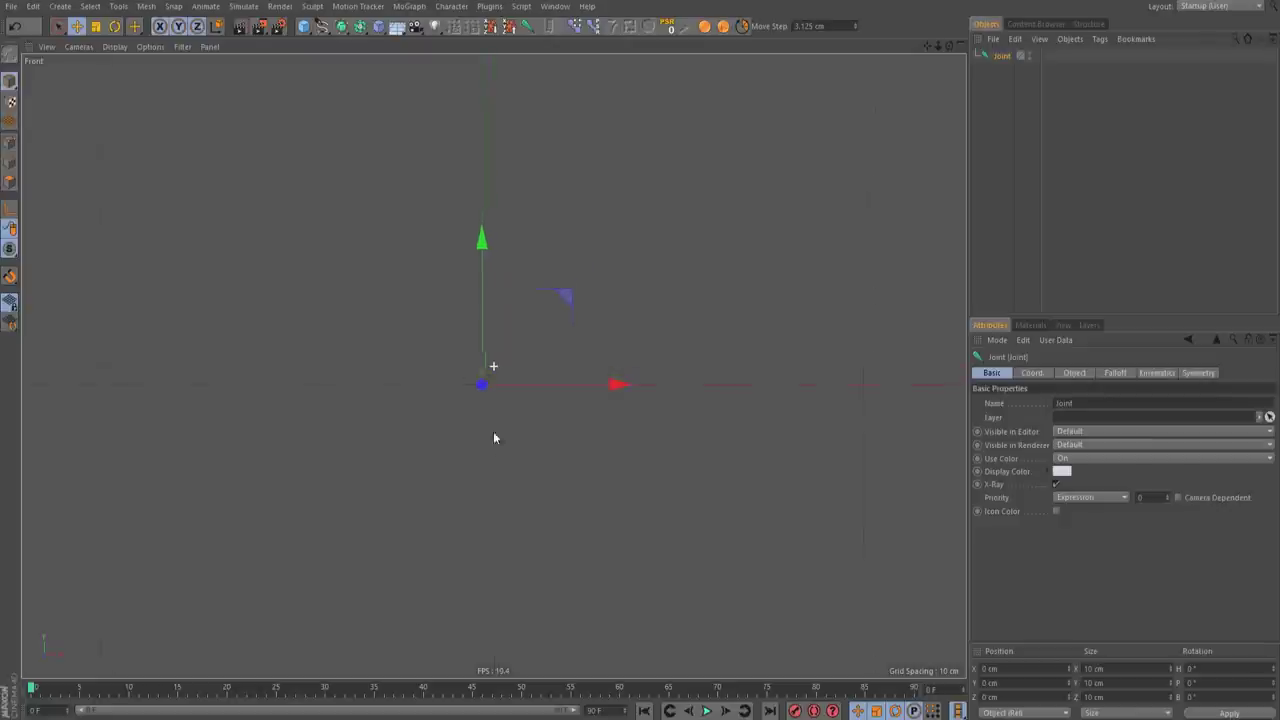
alt+middle_drag(475, 344, 490, 384)
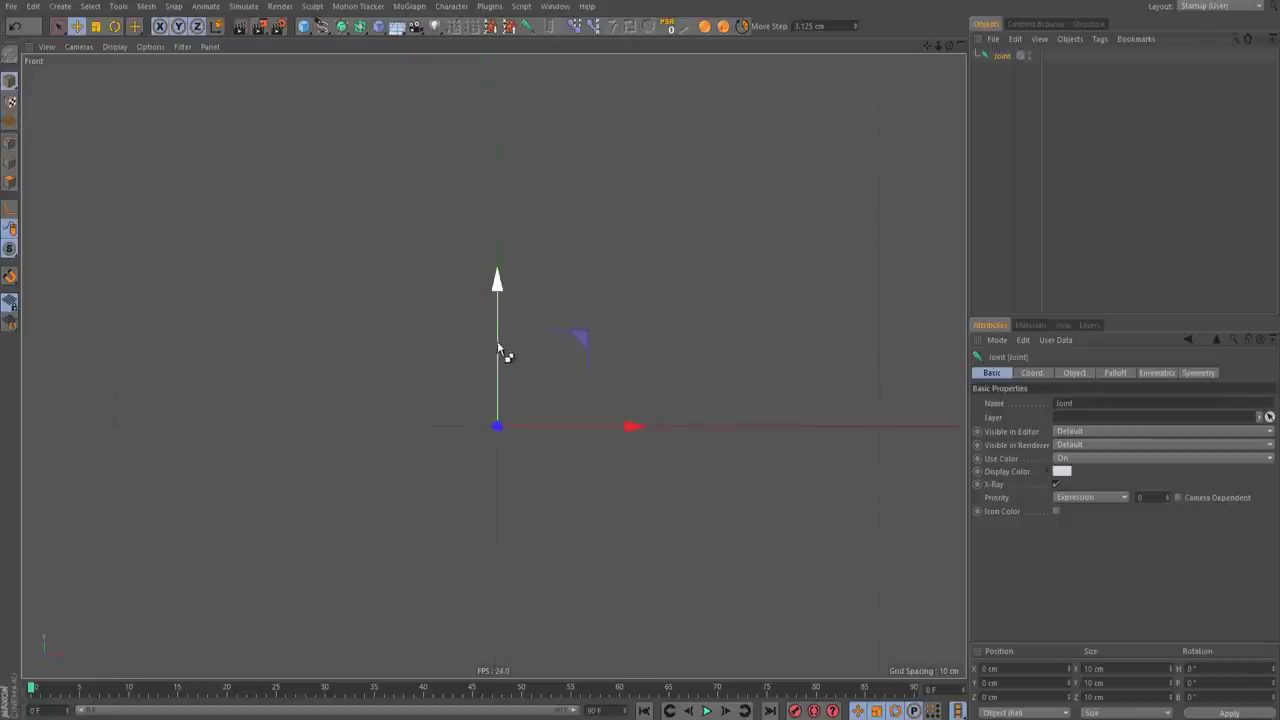
ctrl+drag(497, 347, 503, 228)
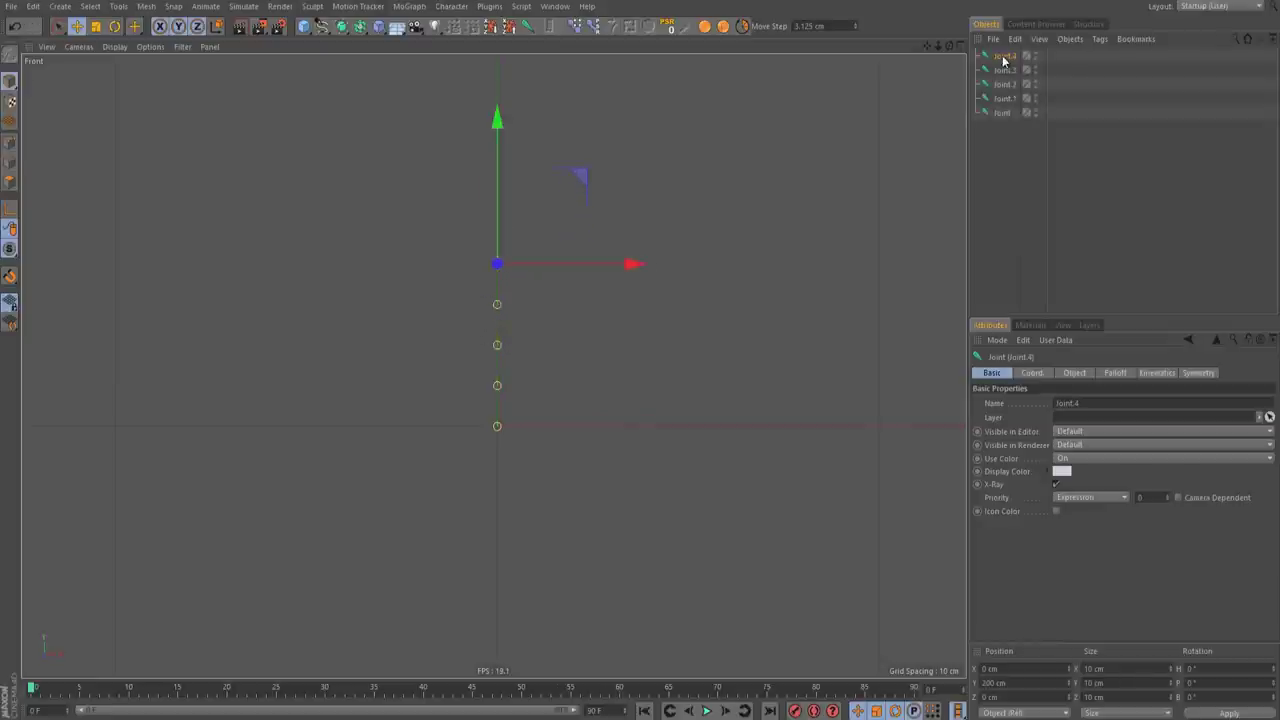
Step: Parent each joint under the one above it to form a single chain with Joint.4 as the root
drag(999, 114, 1003, 100)
drag(1003, 99, 1004, 86)
drag(1004, 85, 1006, 72)
drag(1006, 70, 1008, 54)
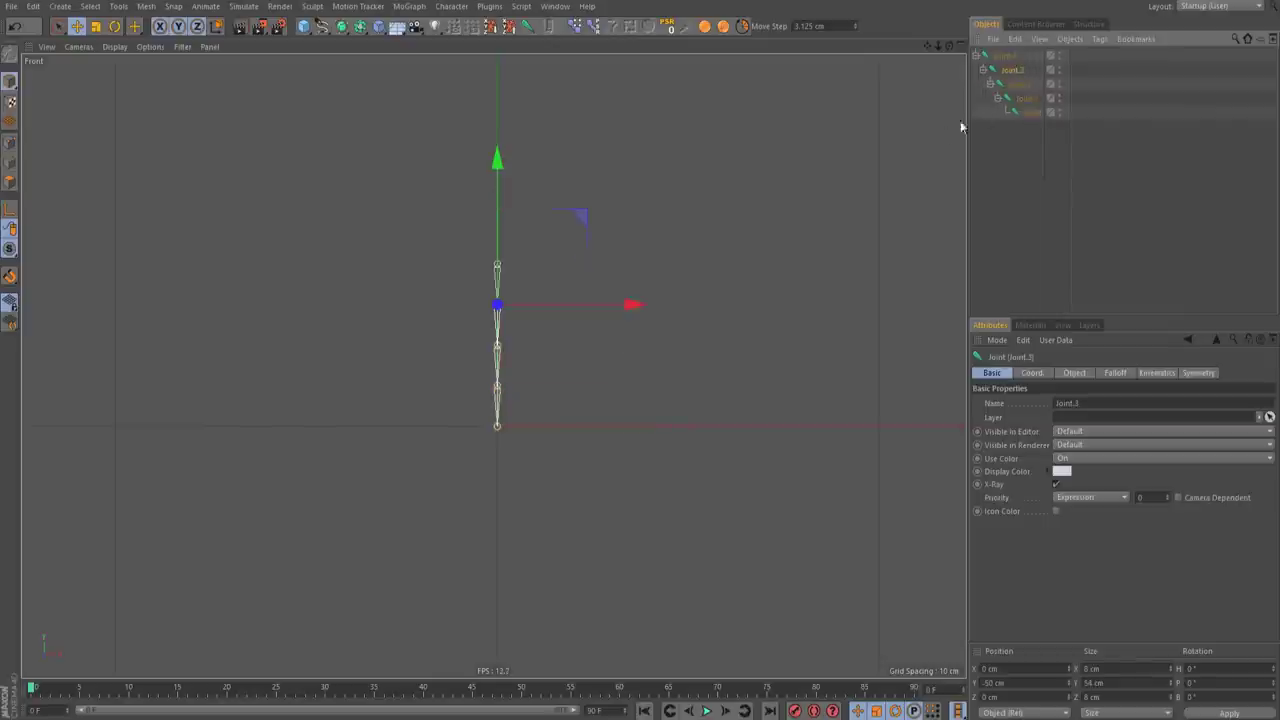
click(1004, 168)
Step: Raise the whole joint chain by 50 cm and add a copy of the lowest joint as its child, 50 cm below it
click(1004, 56)
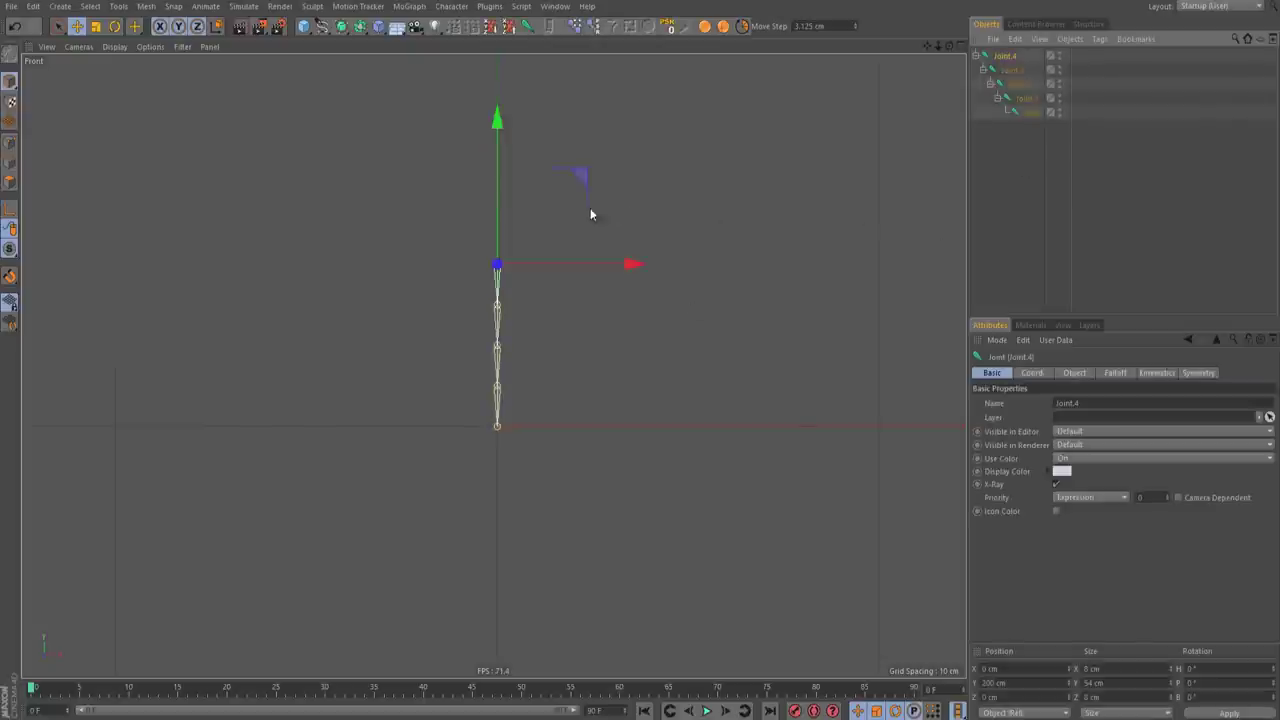
drag(495, 193, 499, 154)
mouse_move(1032, 113)
ctrl+mouse_down()
mouse_move(1032, 125)
mouse_move(1030, 112)
ctrl+mouse_up()
drag(499, 308, 497, 345)
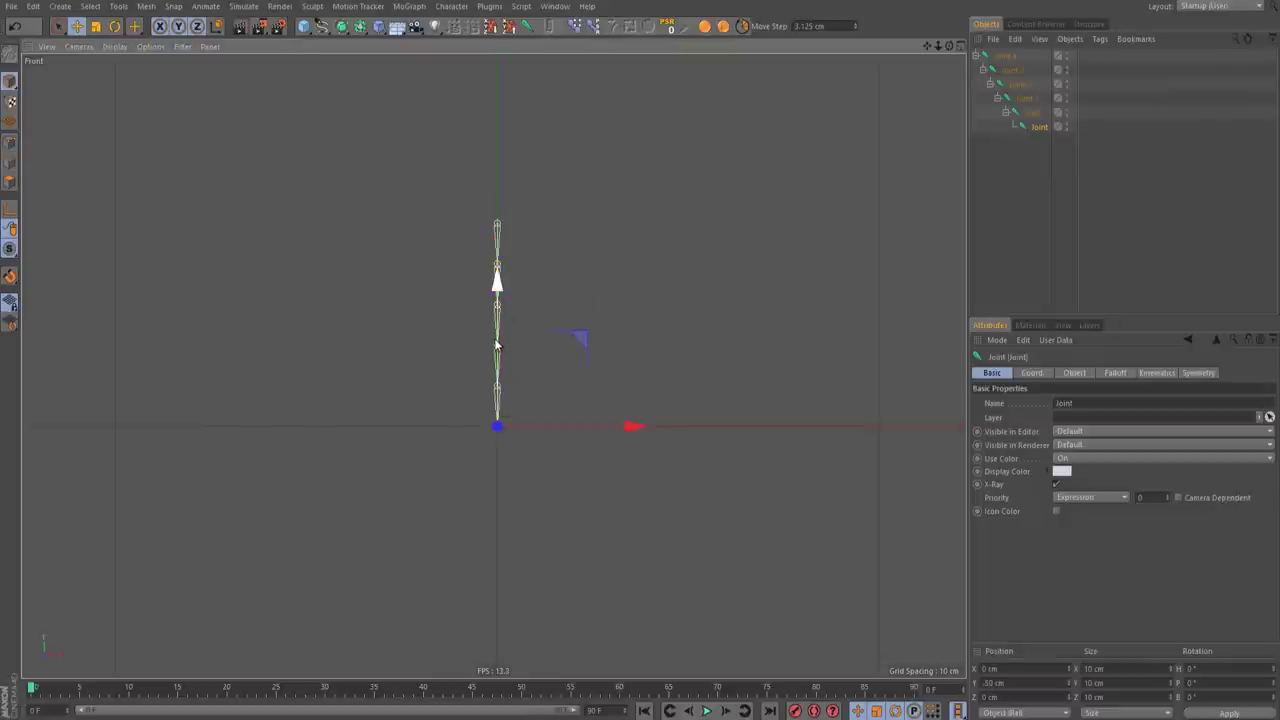
click(1025, 247)
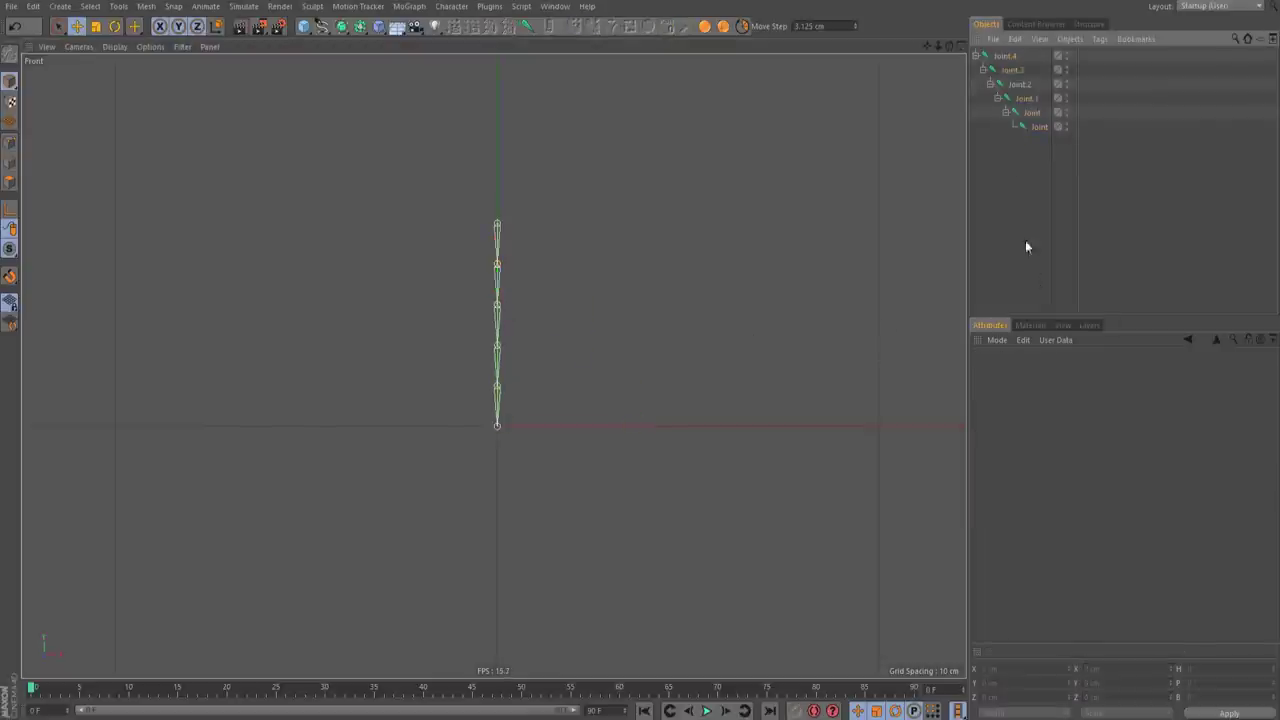
Step: Frame the full joint chain in the Front view and activate the Linear spline tool
scroll(516, 254, up, 5)
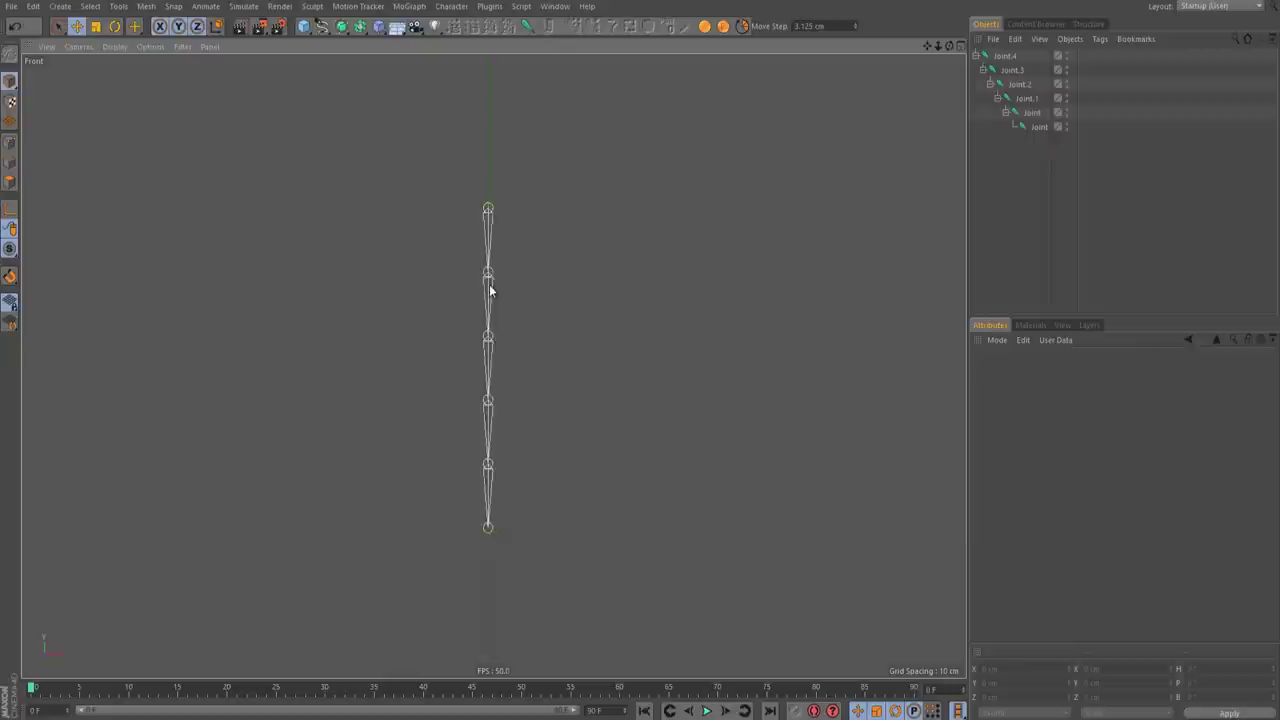
scroll(483, 290, down, 2)
middle_drag(473, 321, 475, 297)
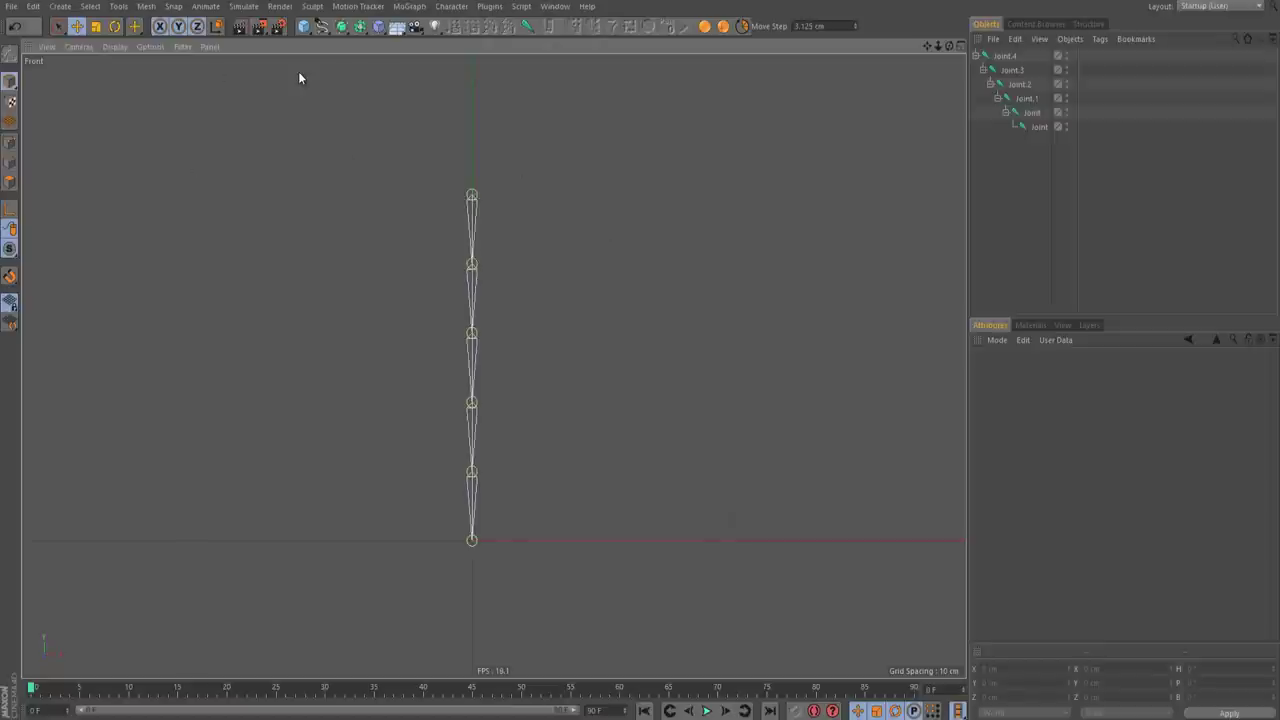
click(319, 36)
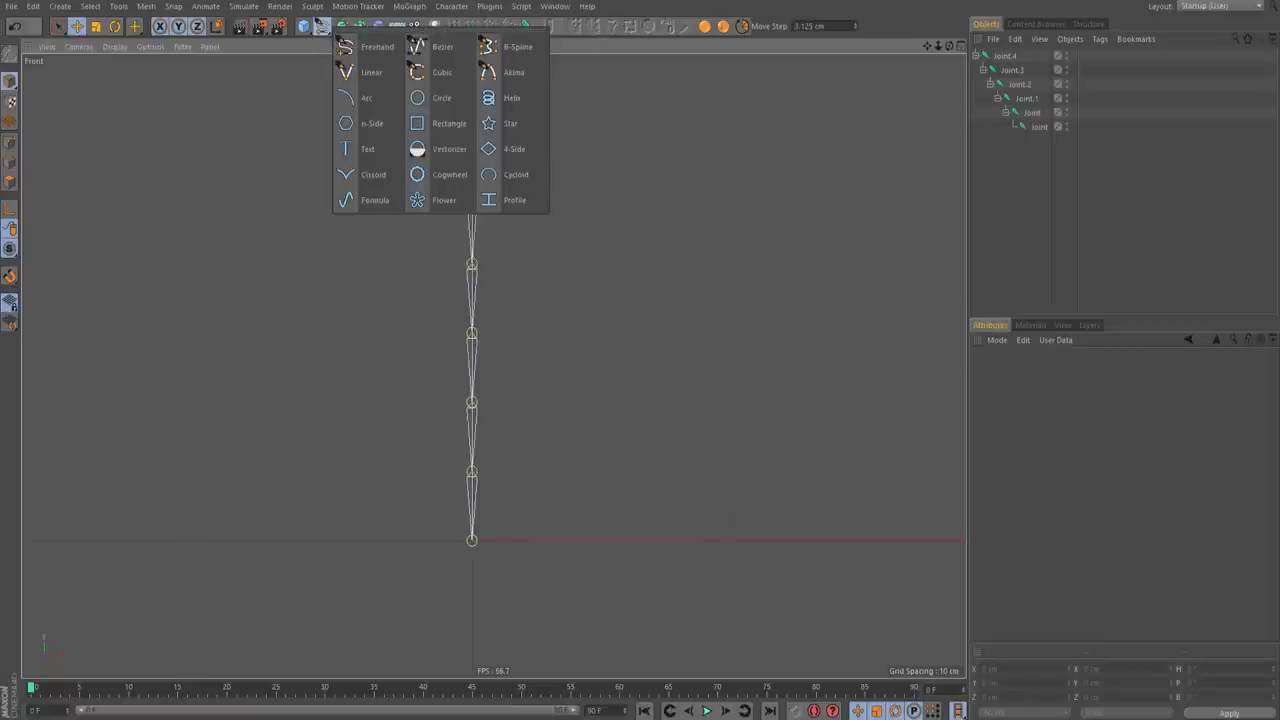
click(376, 73)
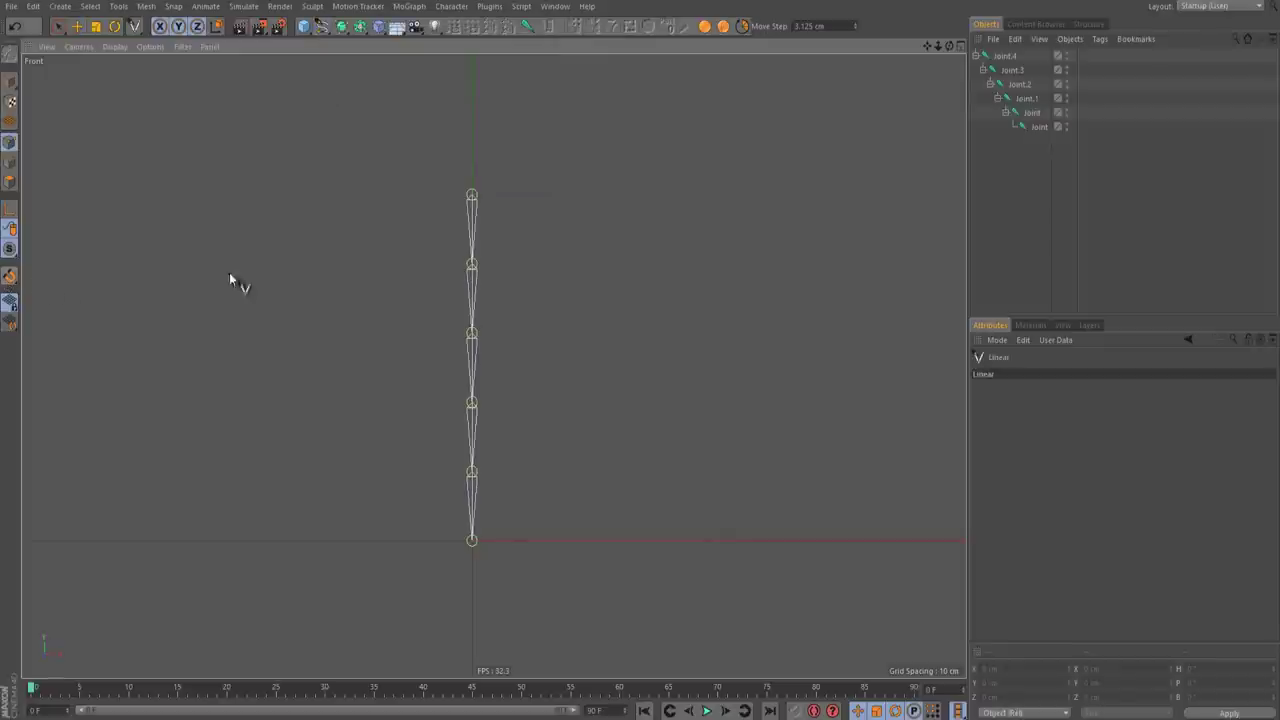
Step: Try placing four freehand linear spline points around the upper joints, and undo them
click(521, 210)
click(553, 228)
click(545, 316)
click(424, 315)
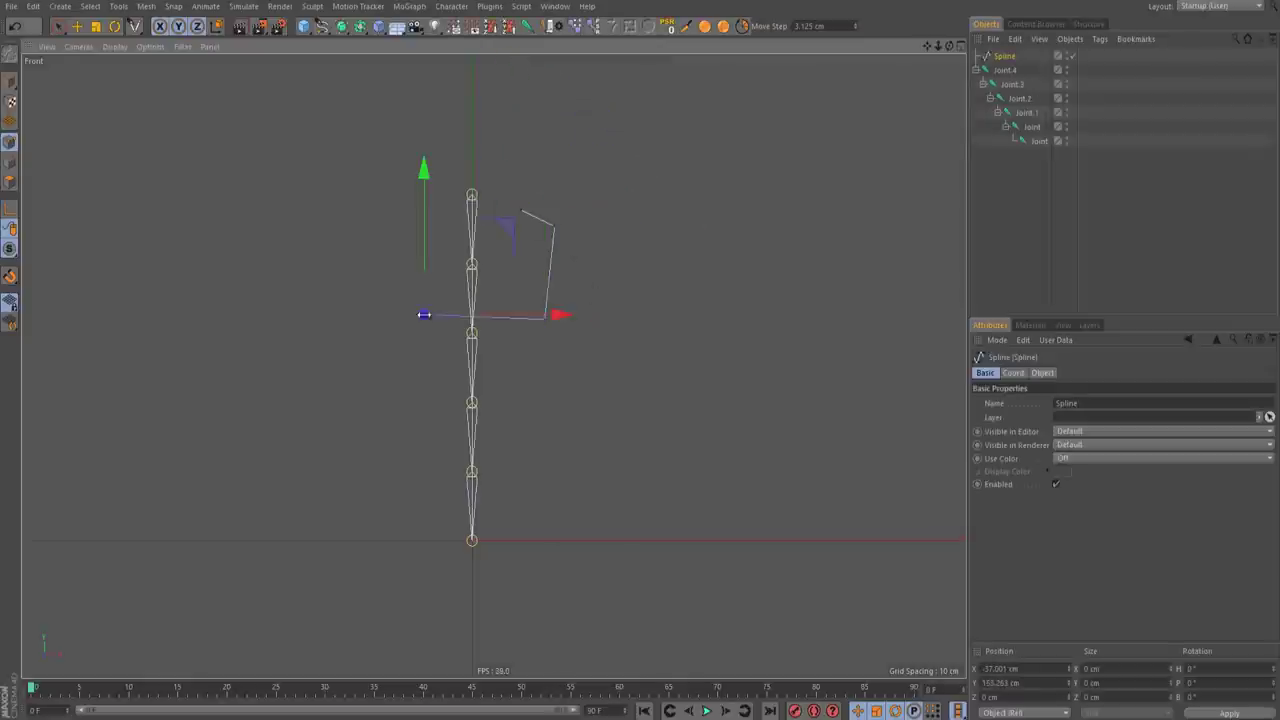
key(ctrl+z)
key(ctrl+z)
key(ctrl+z)
key(ctrl+z)
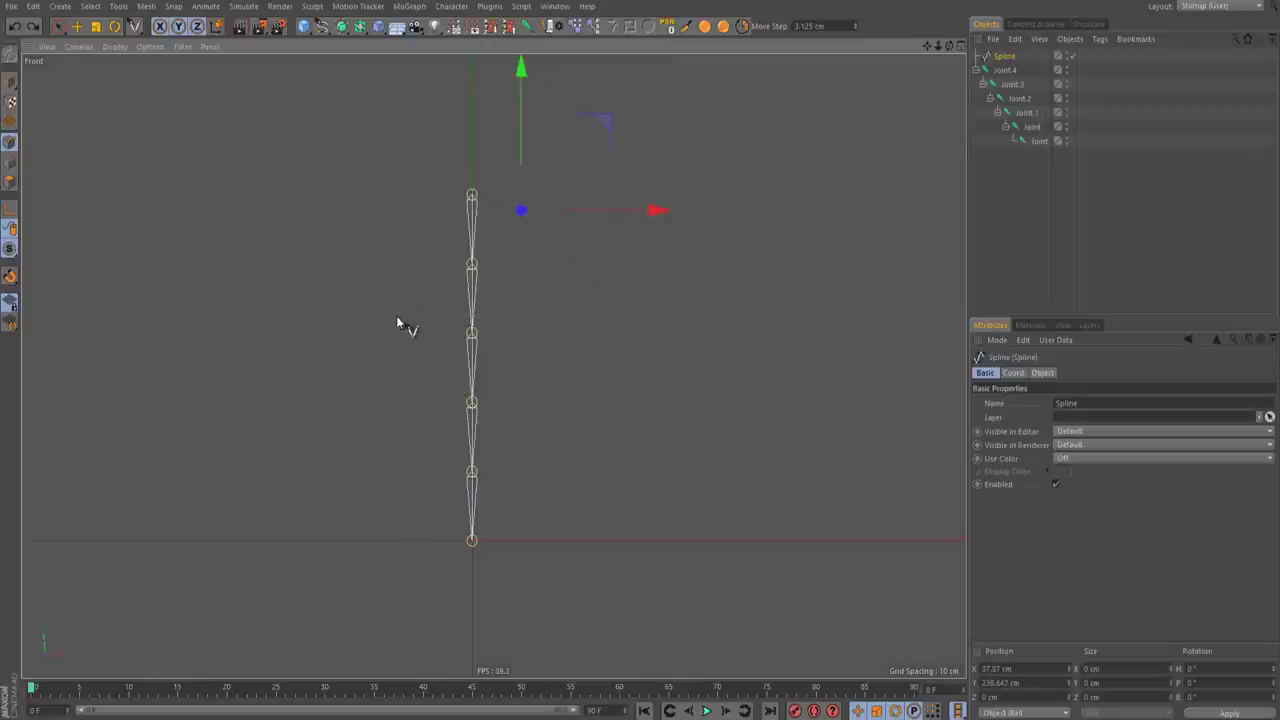
Step: Enable snapping for placing the spline points on the joints
drag(5, 272, 80, 578)
drag(8, 284, 73, 603)
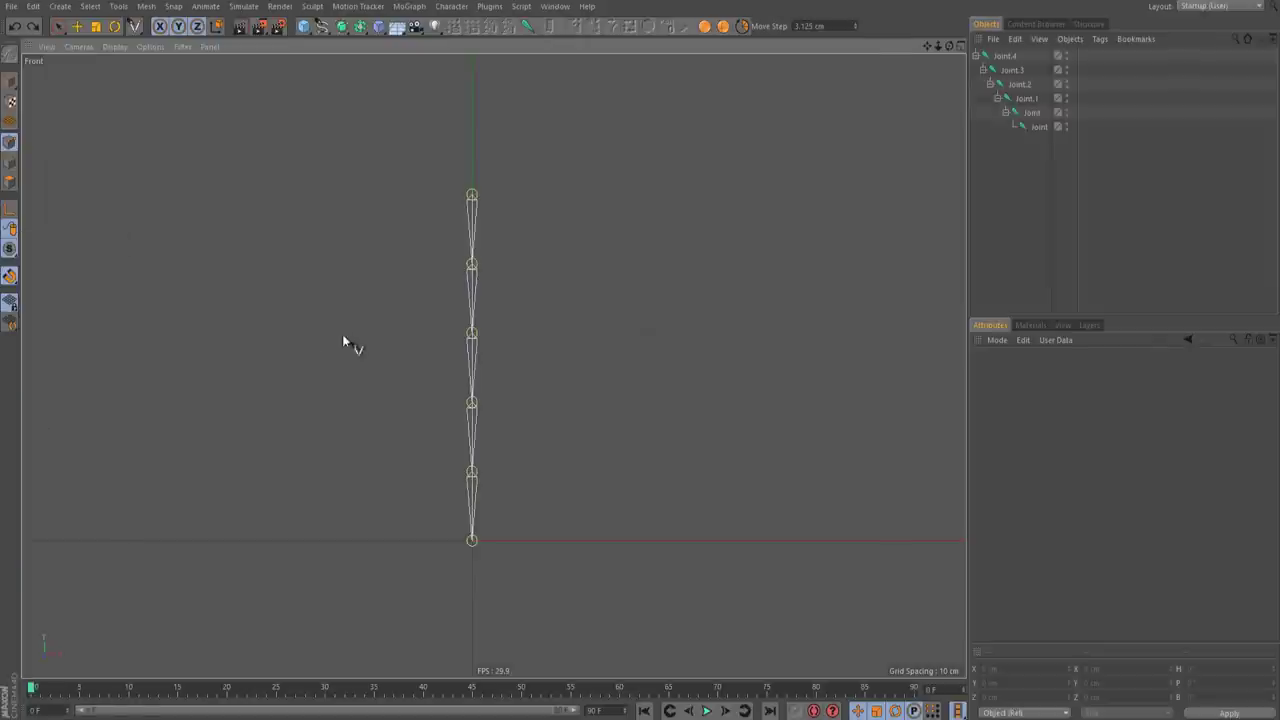
drag(12, 286, 86, 627)
Step: Draw a linear spline with six points snapped to the joints, from the top joint at 250 cm to the origin
scroll(478, 238, up, 3)
alt+middle_drag(471, 188, 471, 121)
click(466, 118)
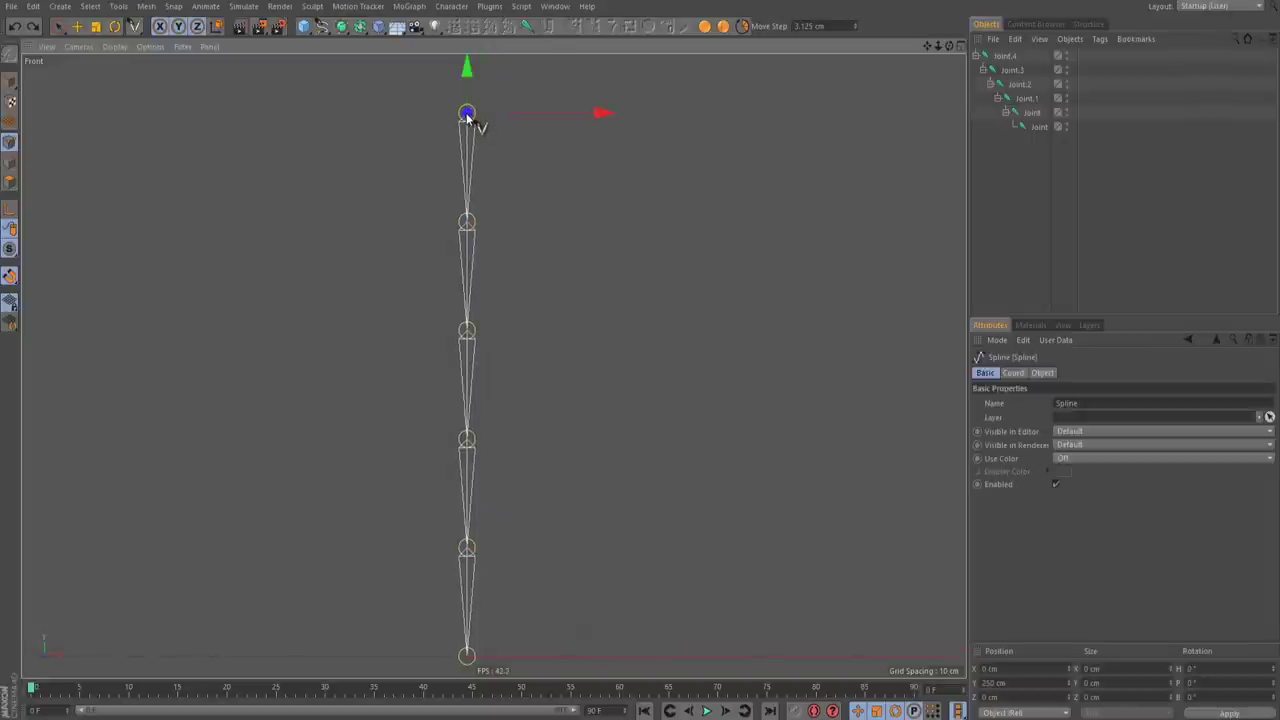
click(467, 222)
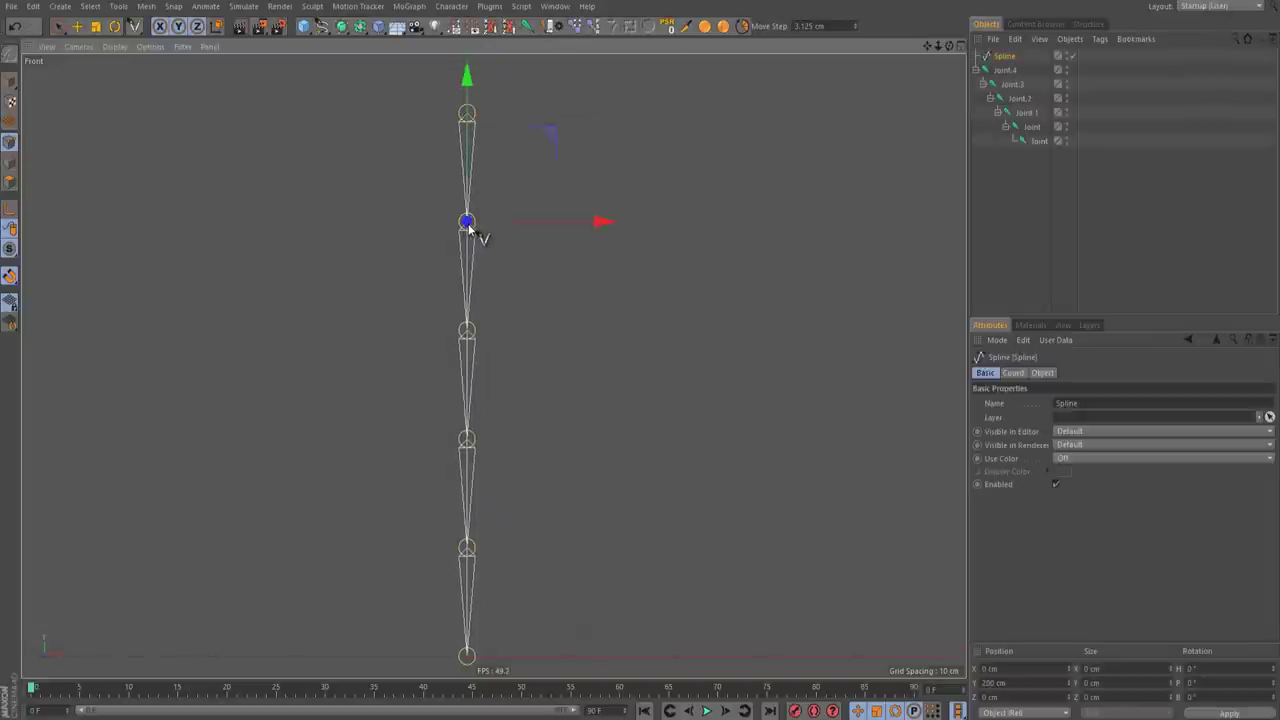
click(467, 331)
click(467, 439)
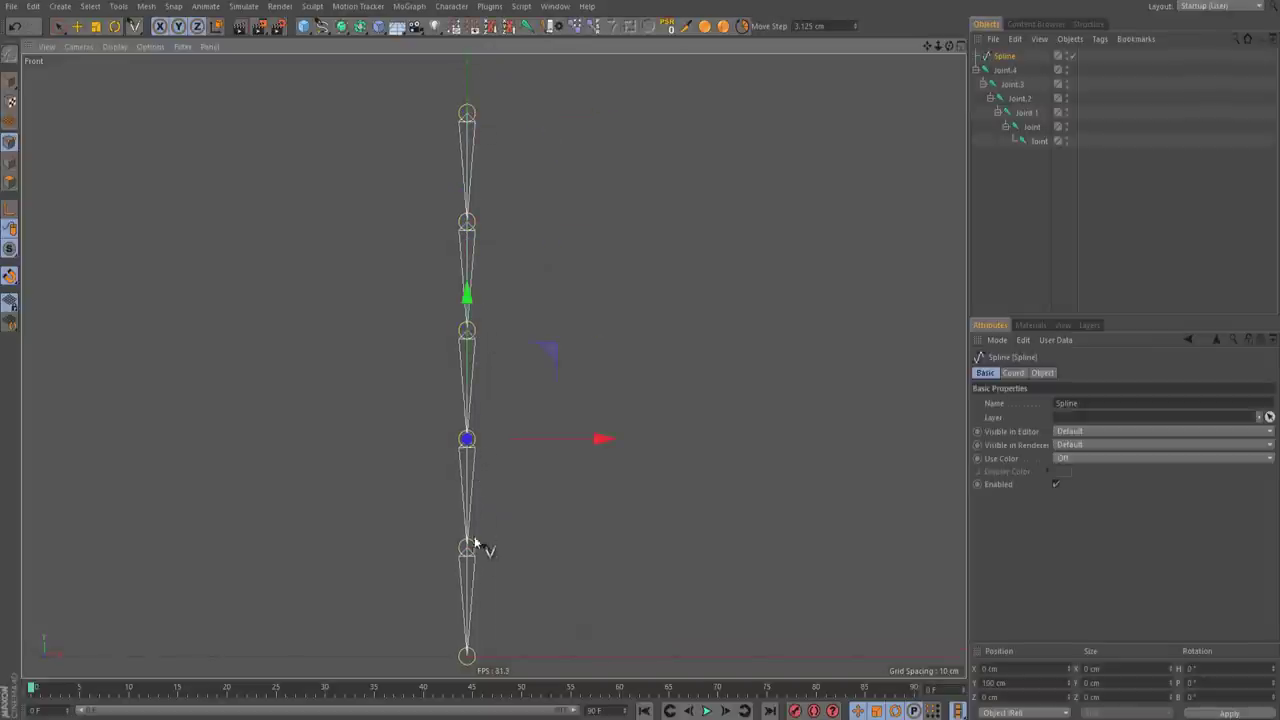
click(467, 547)
click(467, 655)
scroll(480, 523, down, 3)
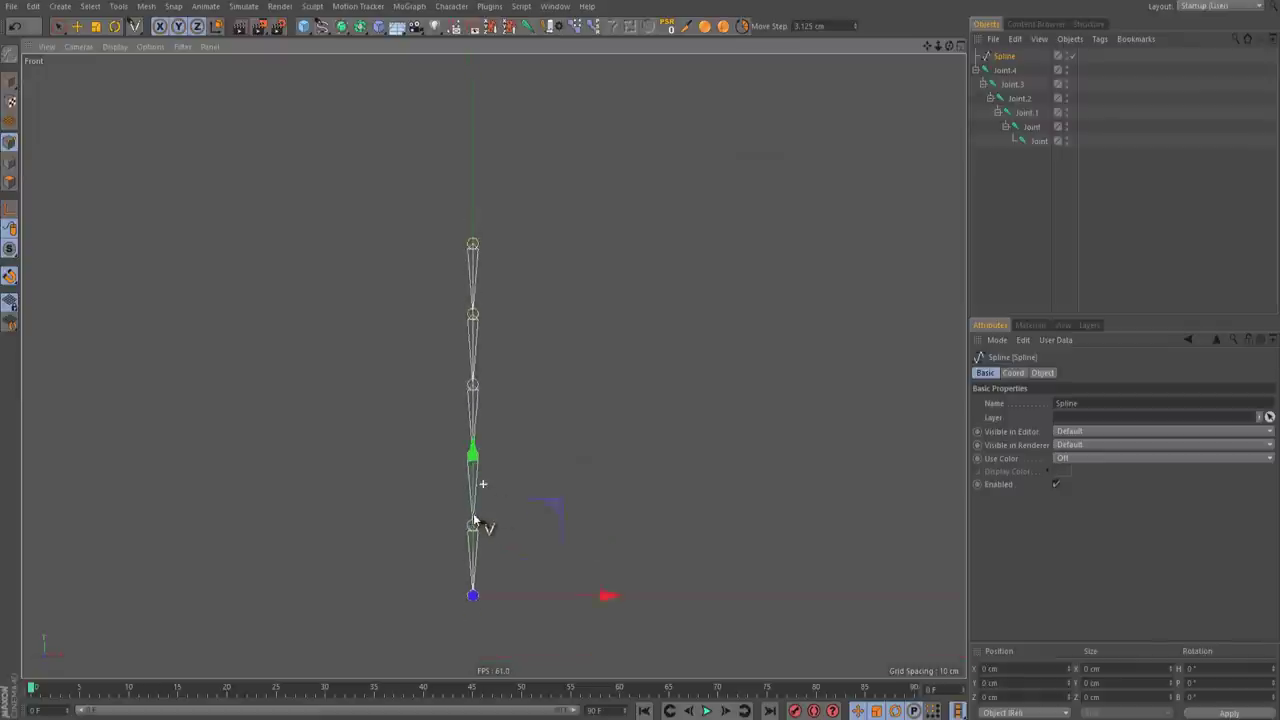
Step: Activate the Move tool with snapping turned off and select the spline object
scroll(486, 466, up, 2)
scroll(487, 415, down, 2)
key(e)
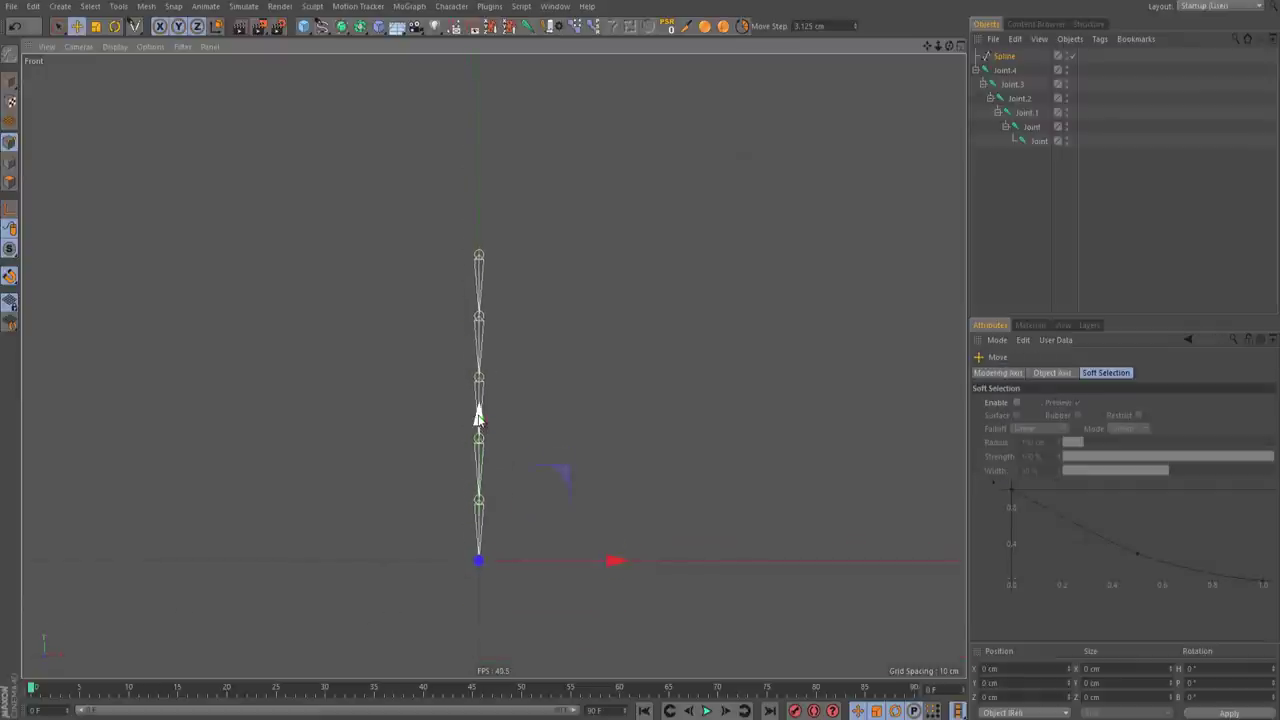
scroll(446, 330, up, 1)
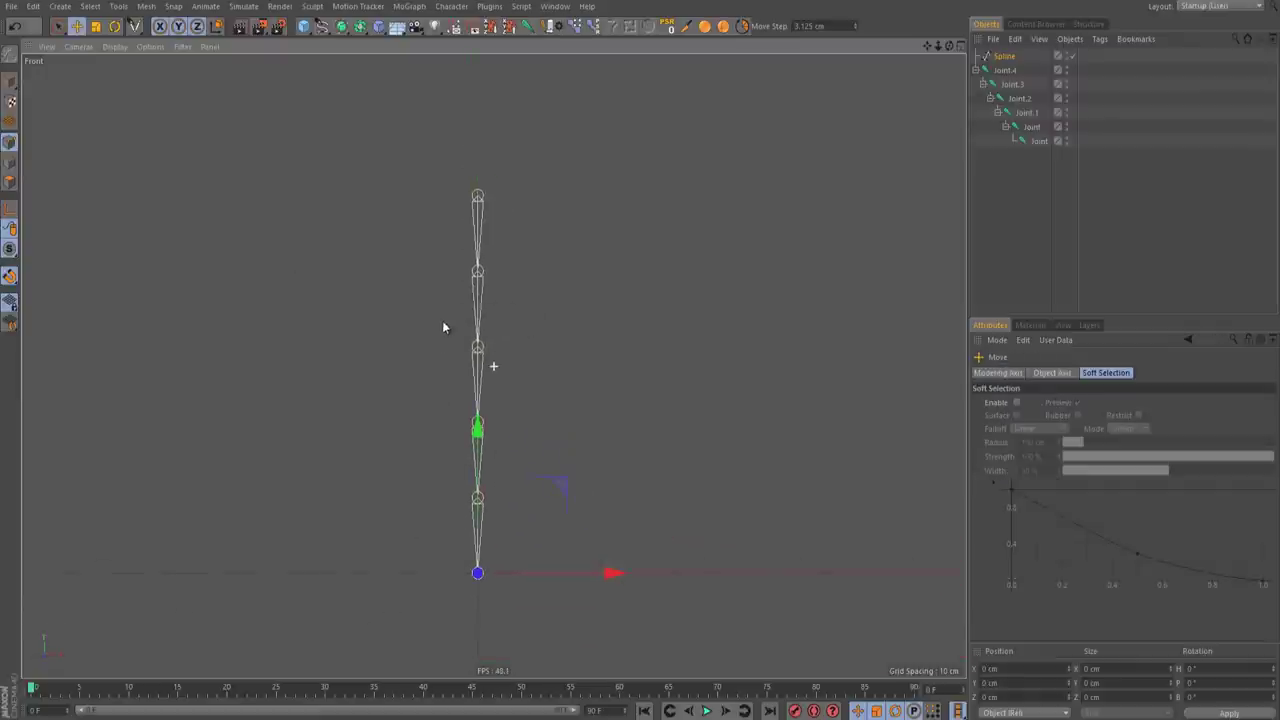
click(11, 284)
click(990, 57)
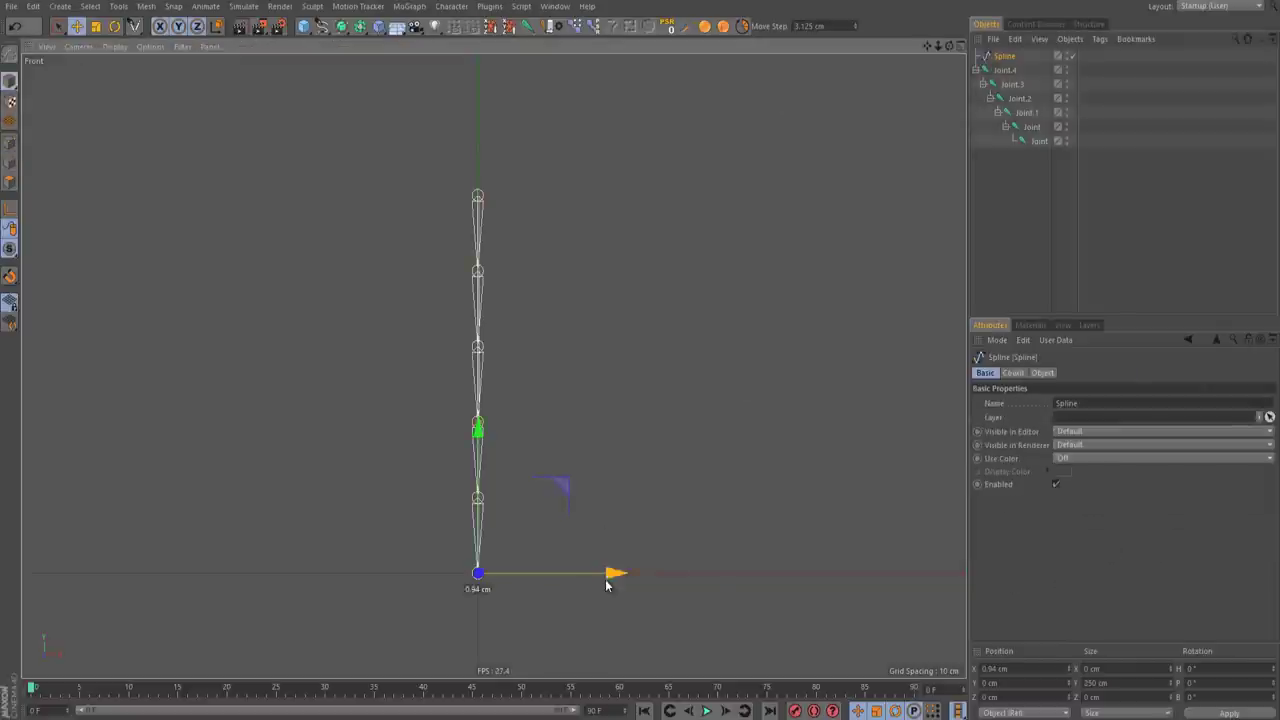
Step: Move the spline about 20 cm along X beside the joint chain and examine its points in Points mode
drag(606, 584, 612, 583)
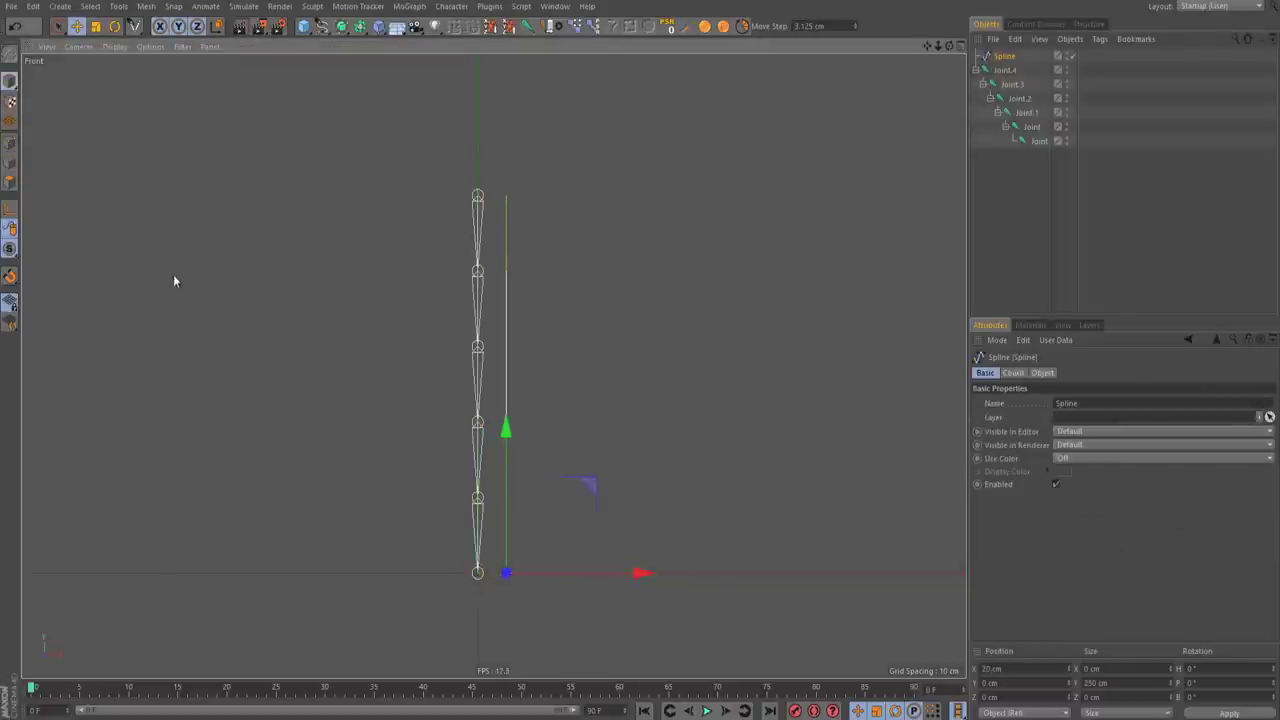
click(10, 143)
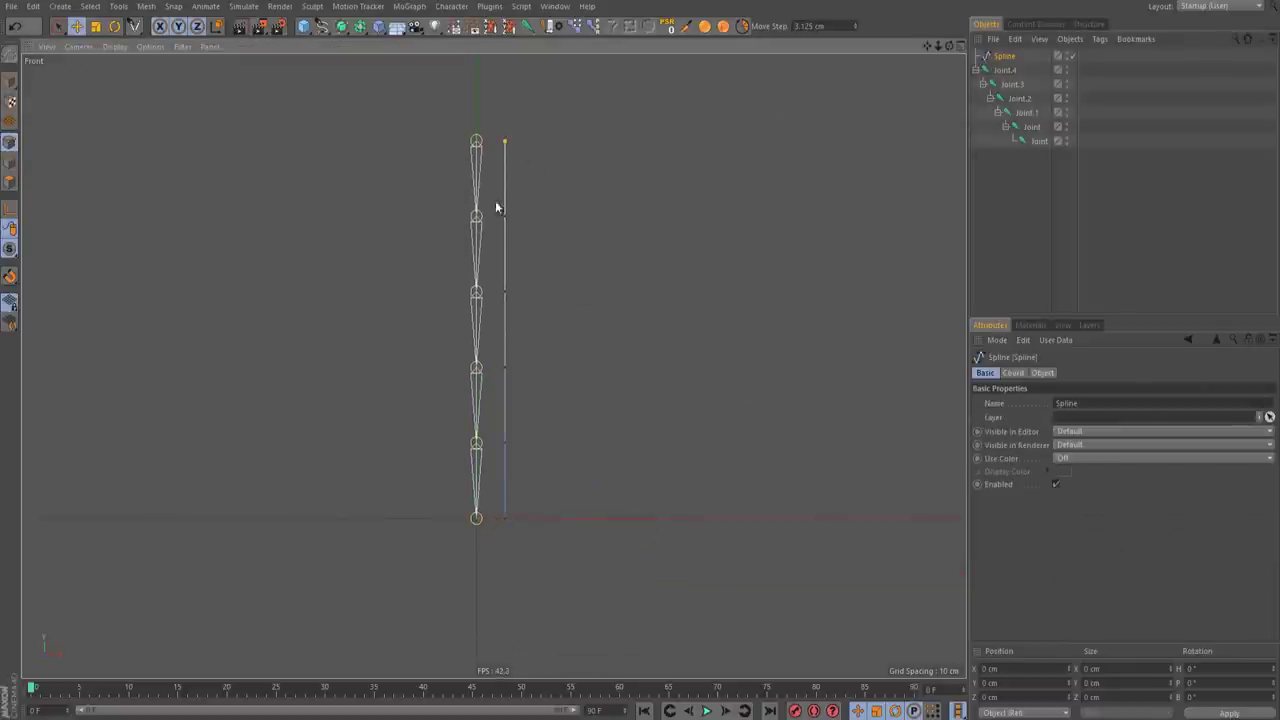
drag(508, 460, 511, 521)
mouse_move(560, 330)
mouse_down()
mouse_move(634, 333)
mouse_move(597, 330)
mouse_up()
key(ctrl+z)
click(707, 206)
scroll(511, 253, up, 3)
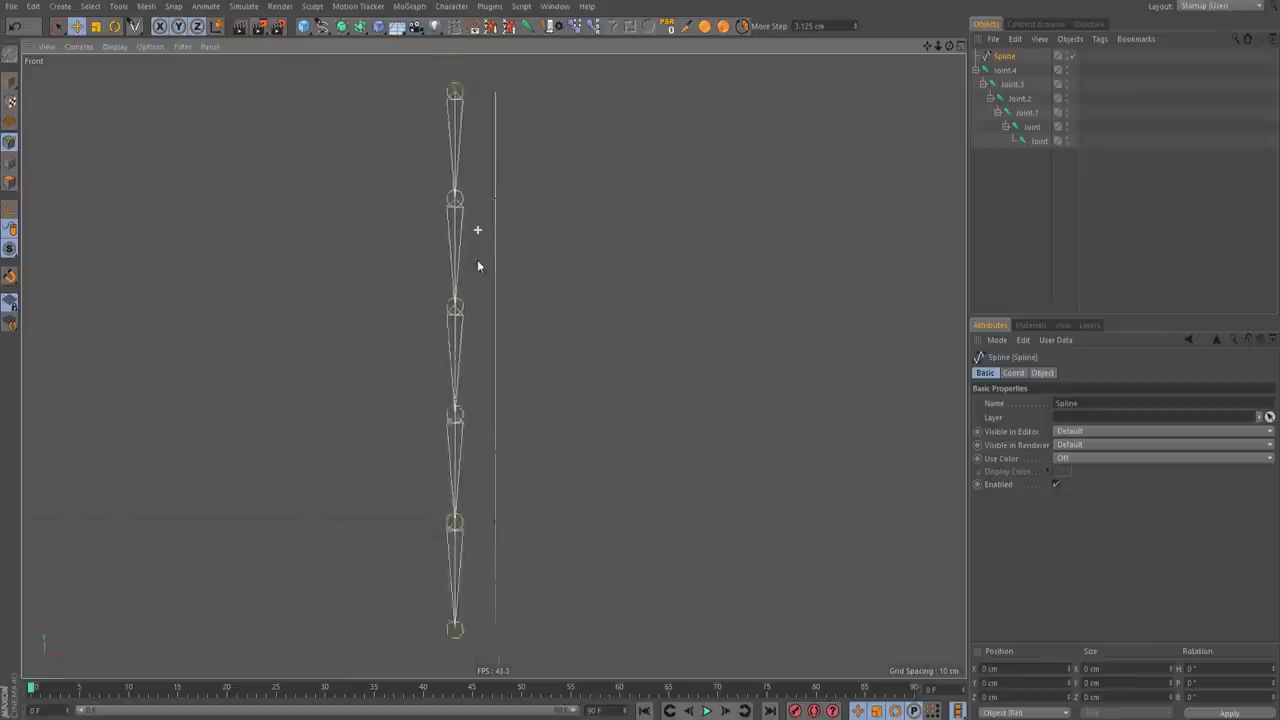
scroll(480, 262, down, 3)
alt+middle_drag(485, 281, 489, 287)
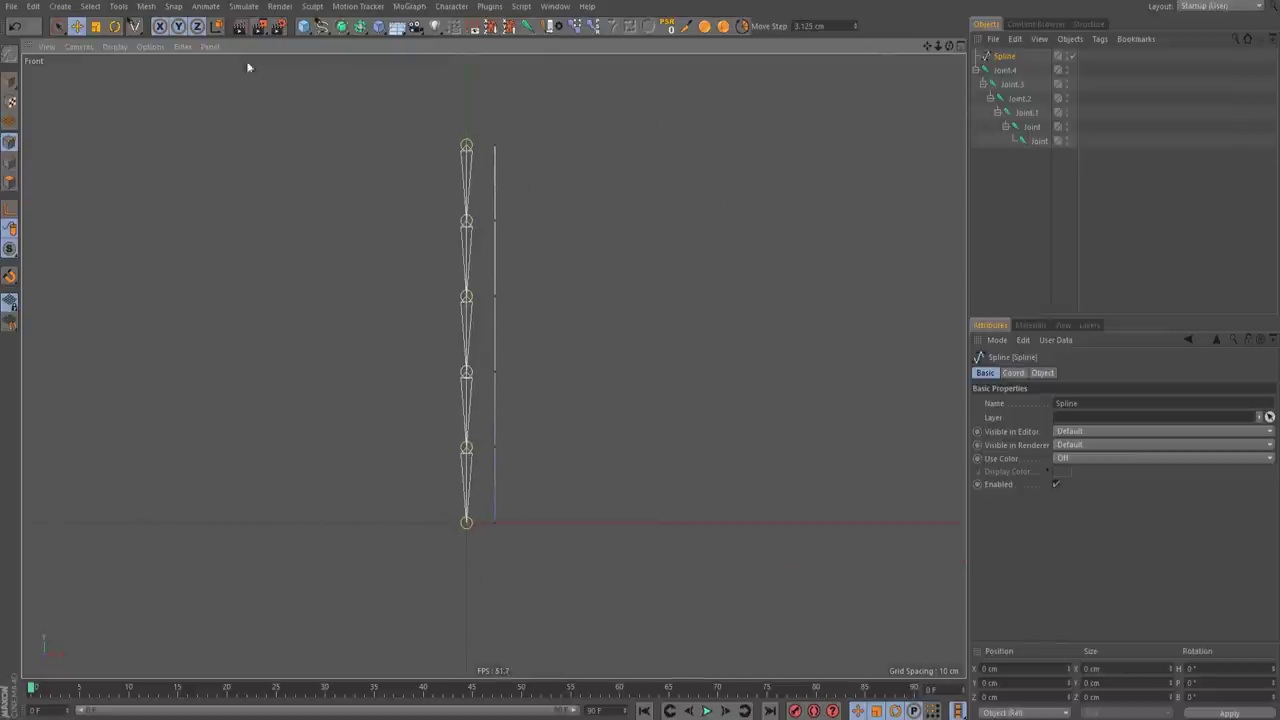
Step: Try subdividing the spline to add points between the existing ones, and undo the subdivision
click(118, 6)
mouse_move(146, 7)
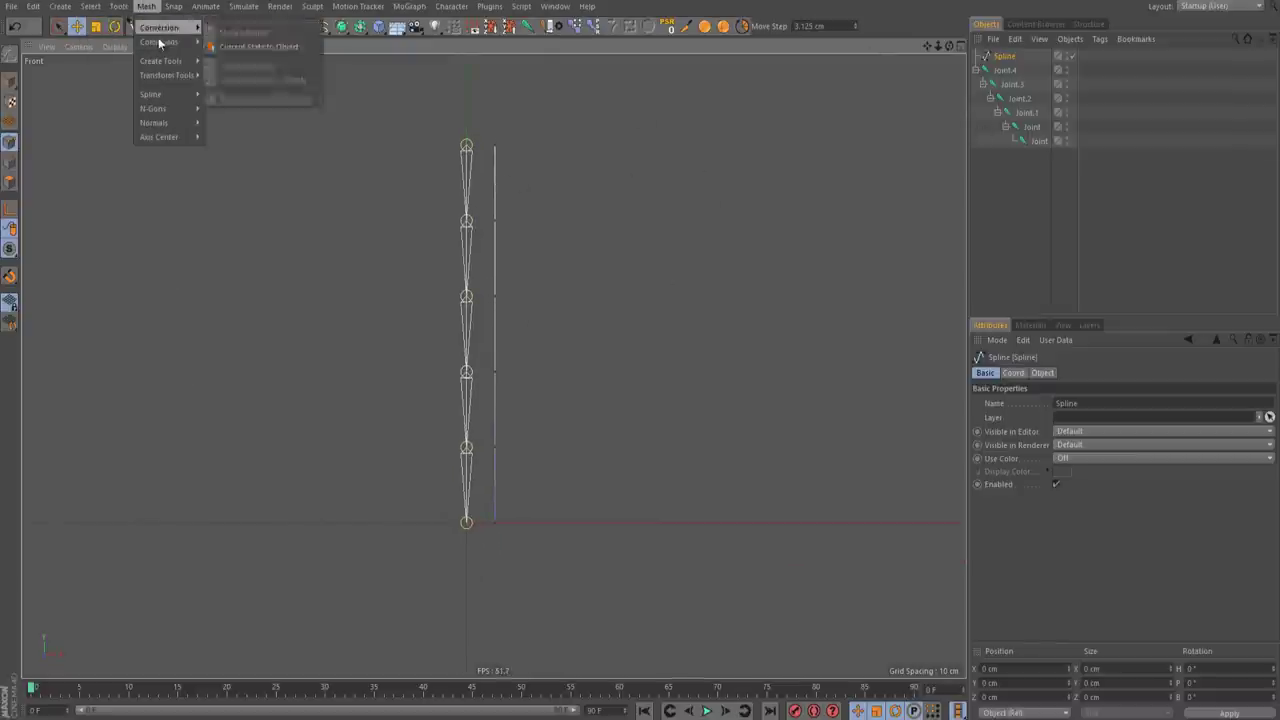
mouse_move(180, 43)
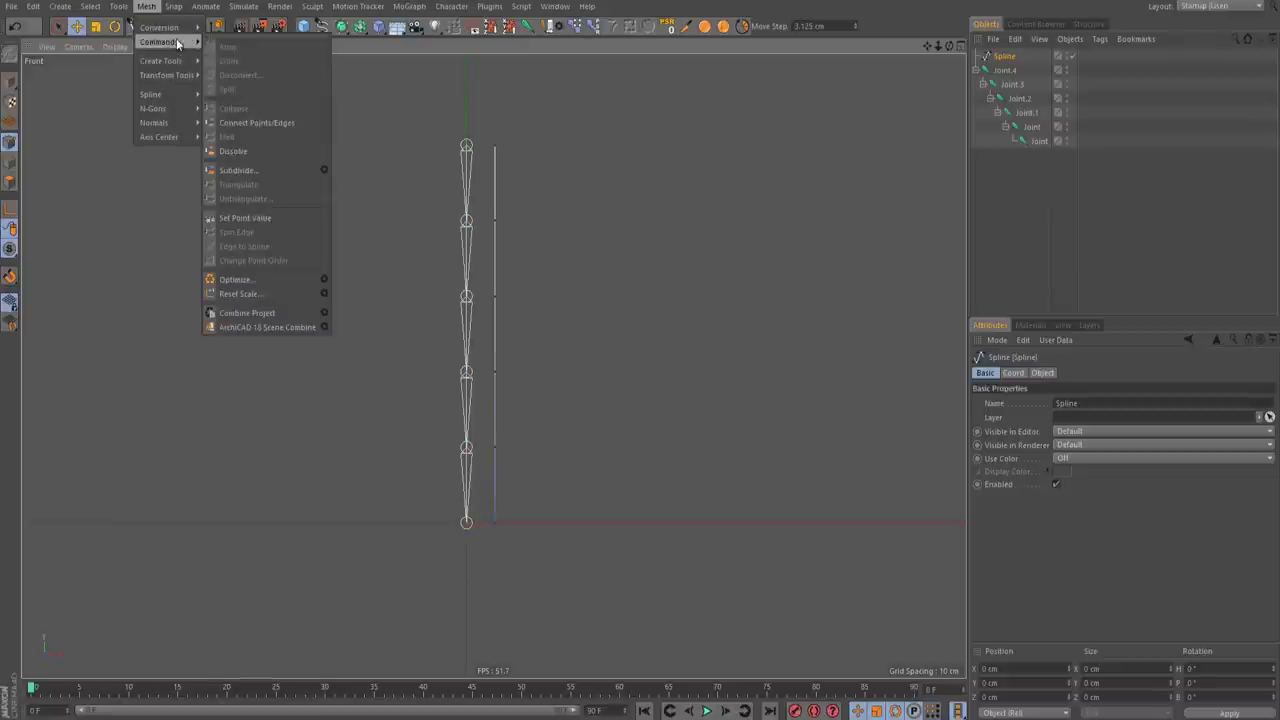
click(297, 168)
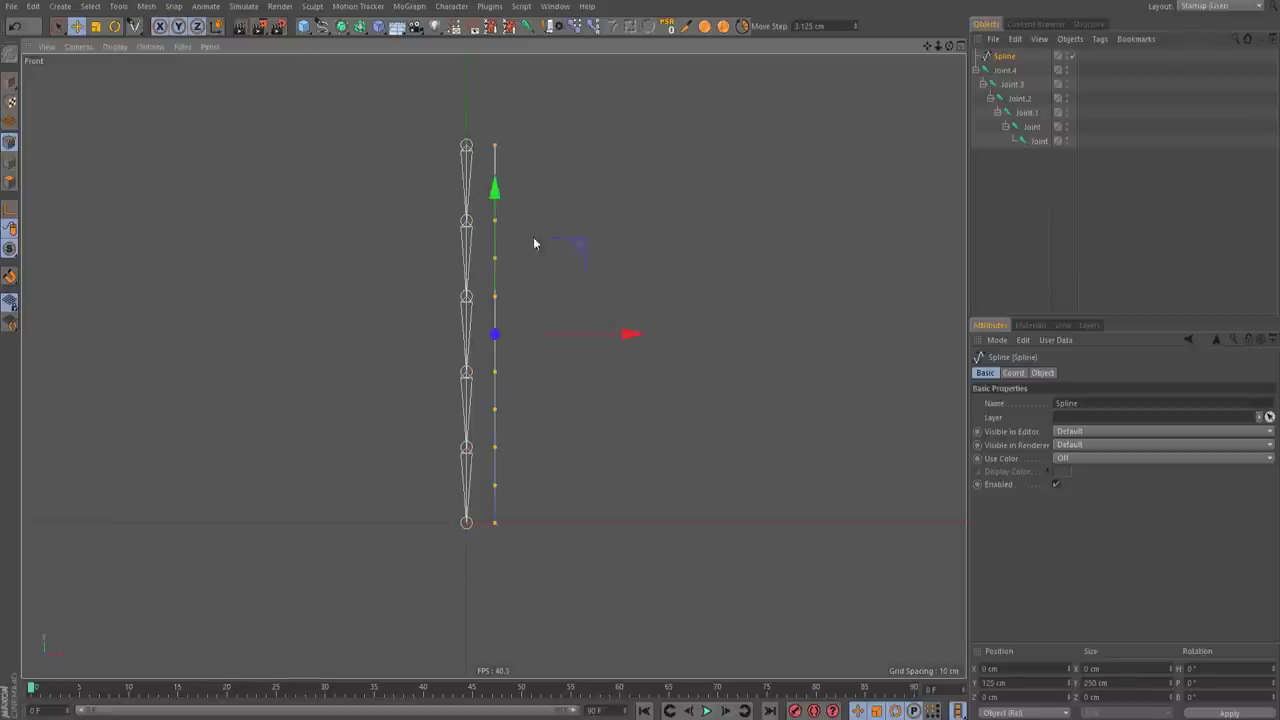
key(ctrl+z)
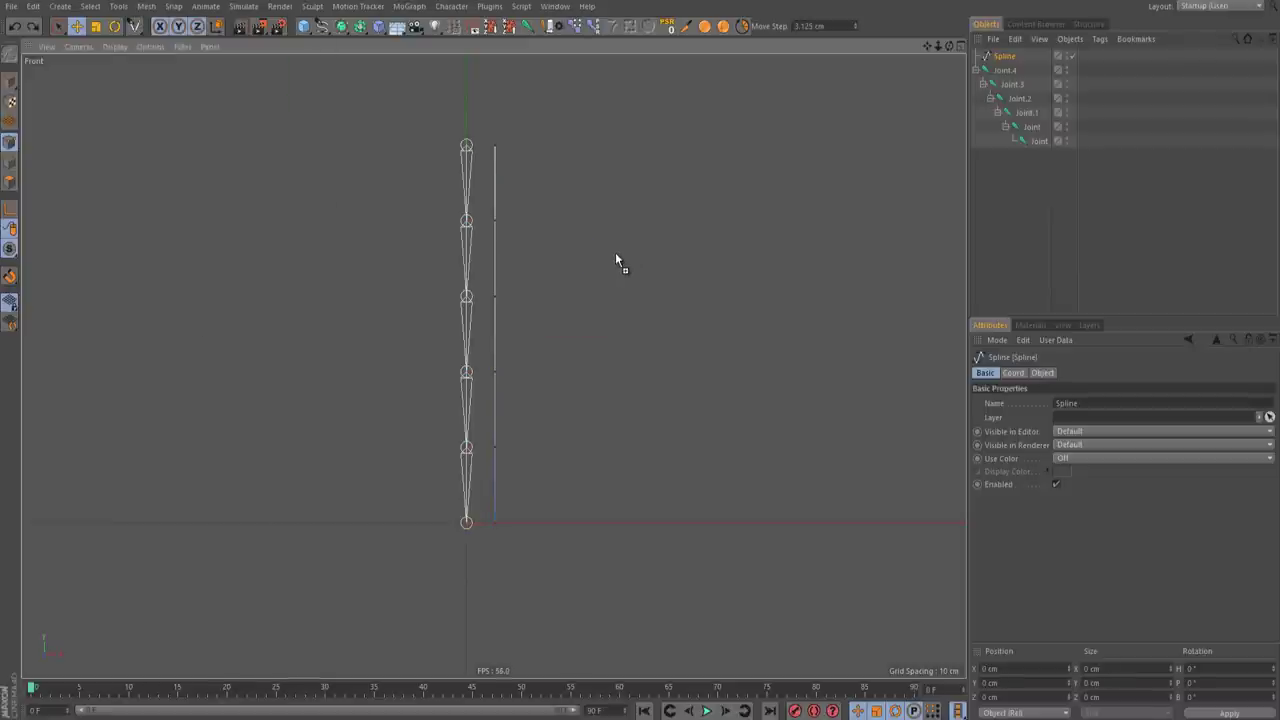
Step: Undo the spline's sideways move and return to Model mode
key(ctrl+z)
key(ctrl+z)
click(10, 83)
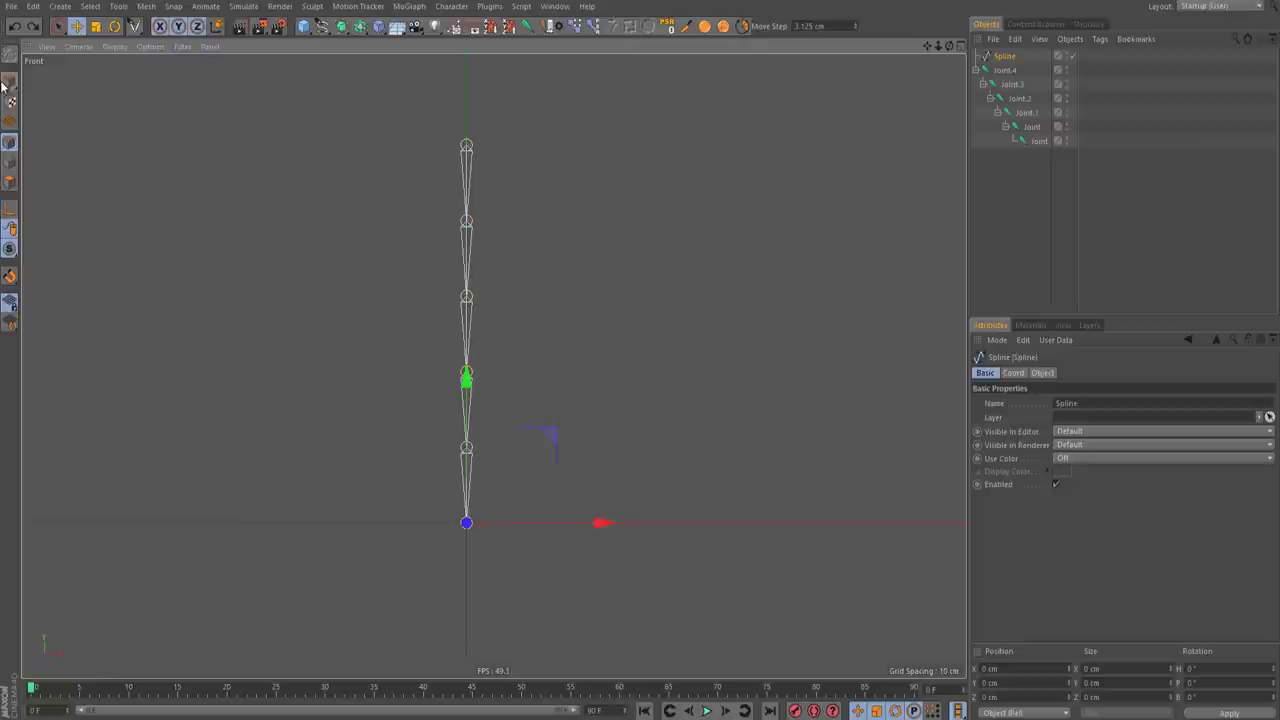
Step: Add an IK-Spline tag to Joint.4, the top joint of the chain
click(997, 70)
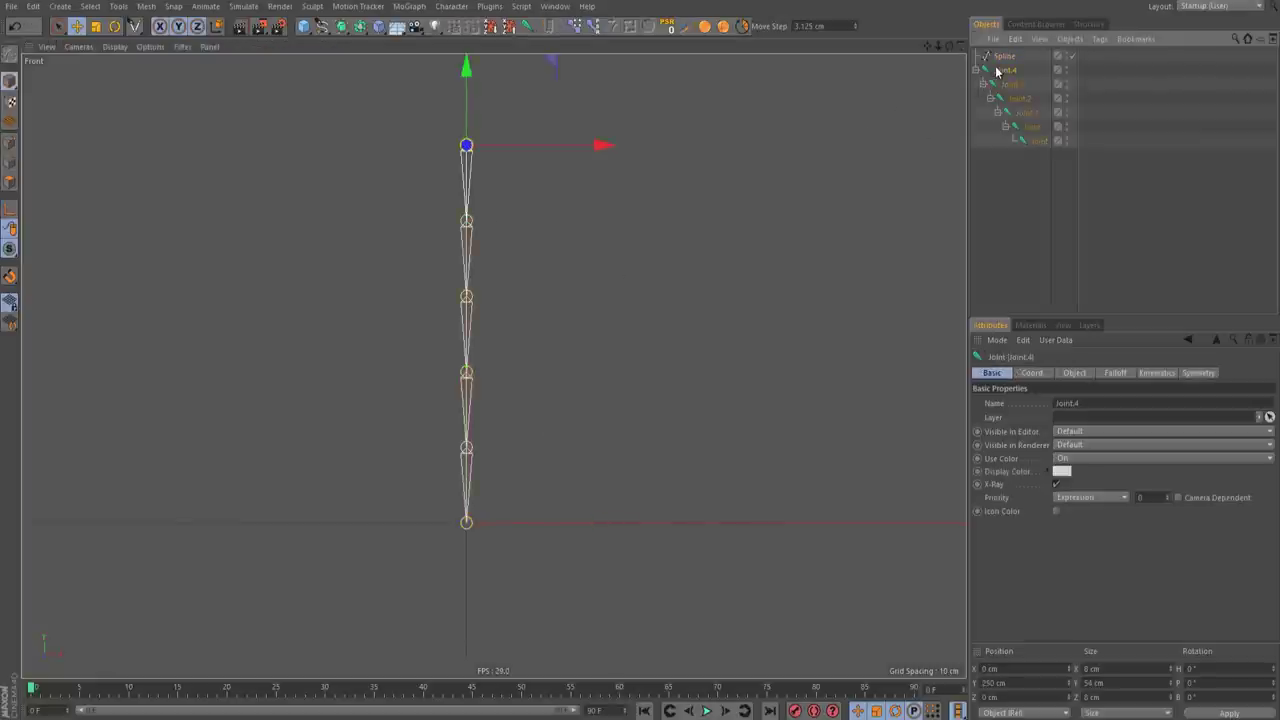
right_click(997, 75)
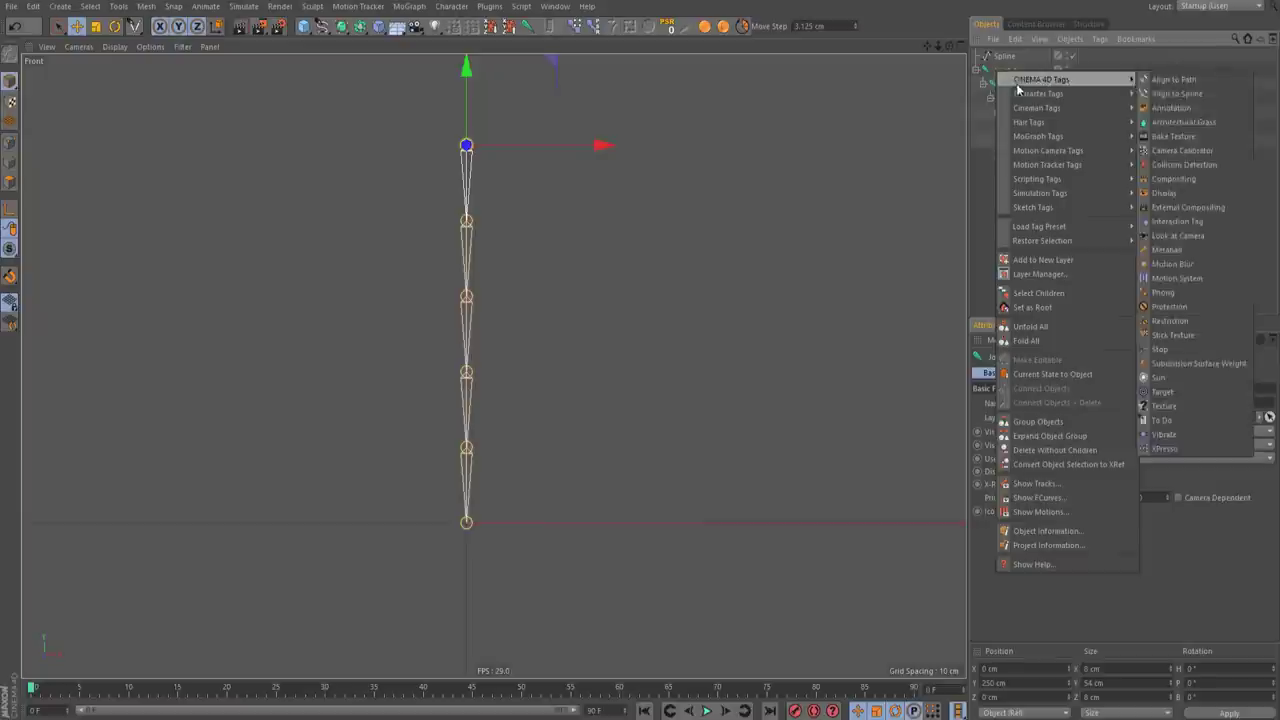
mouse_move(1040, 93)
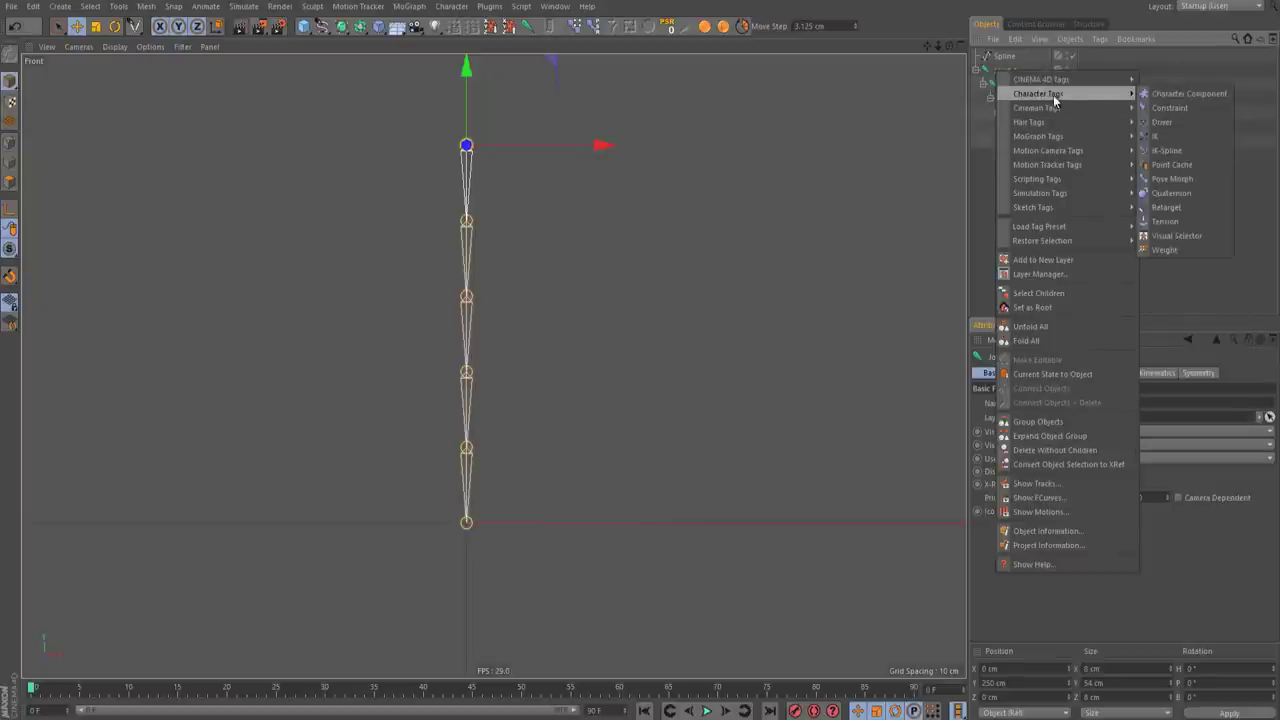
click(1160, 150)
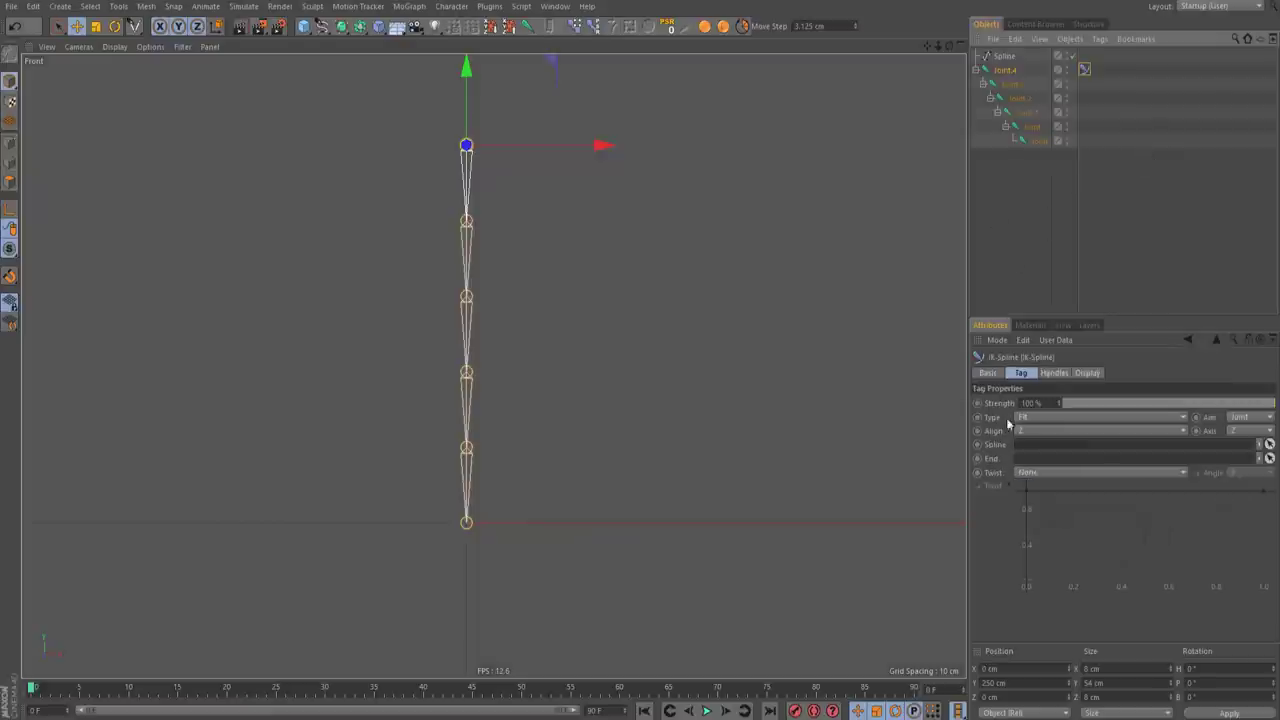
Step: Show the IK-Spline tag's general and handle properties together, and assign the spline as Spline and the lowest joint as End
click(983, 374)
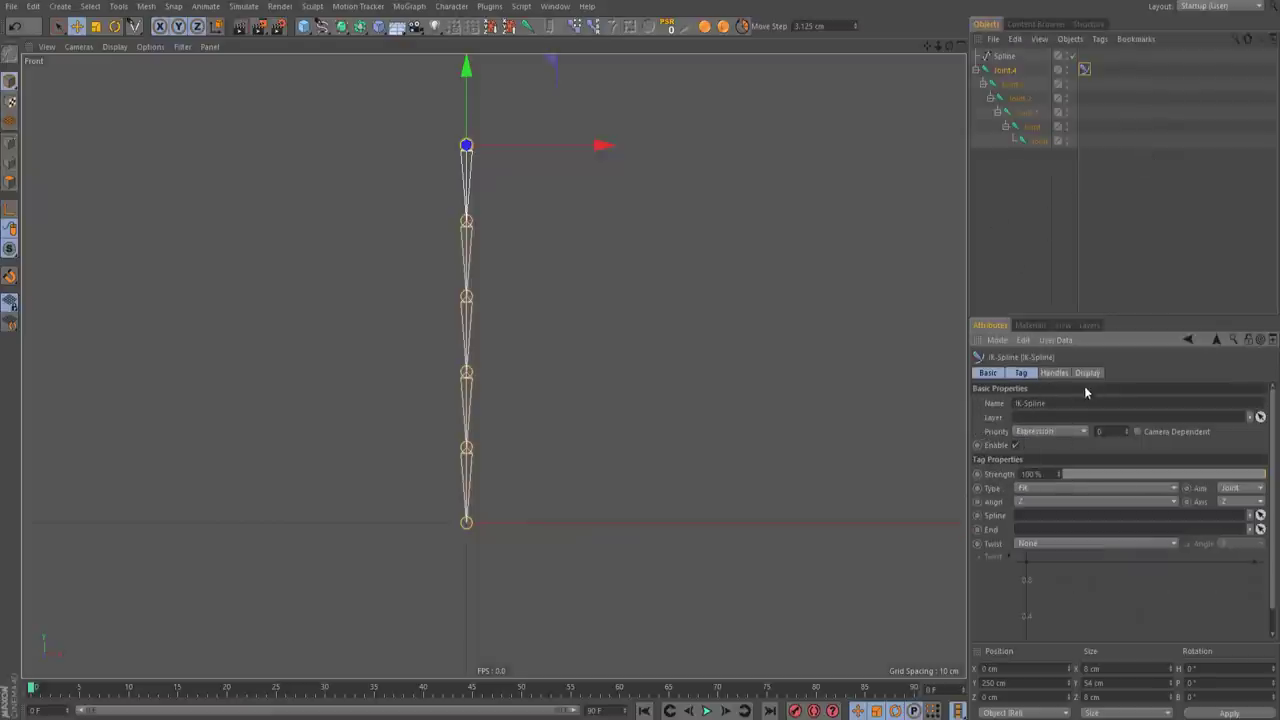
click(1030, 375)
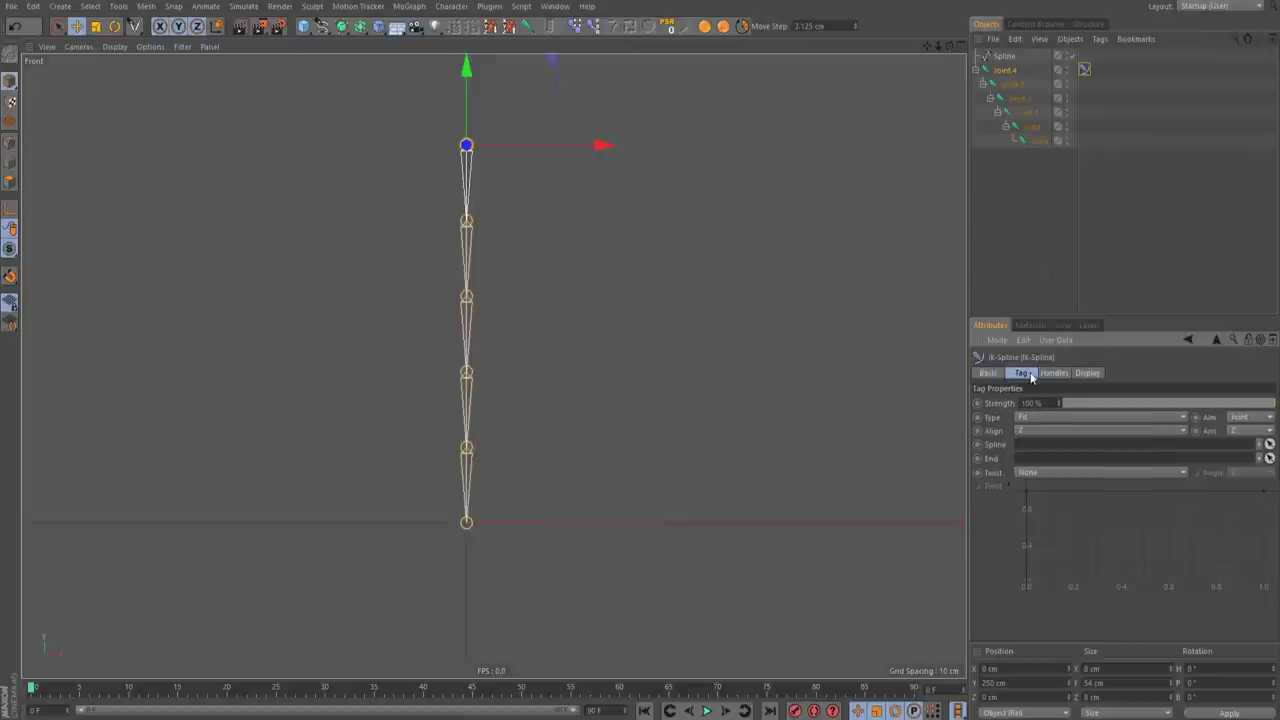
click(1088, 373)
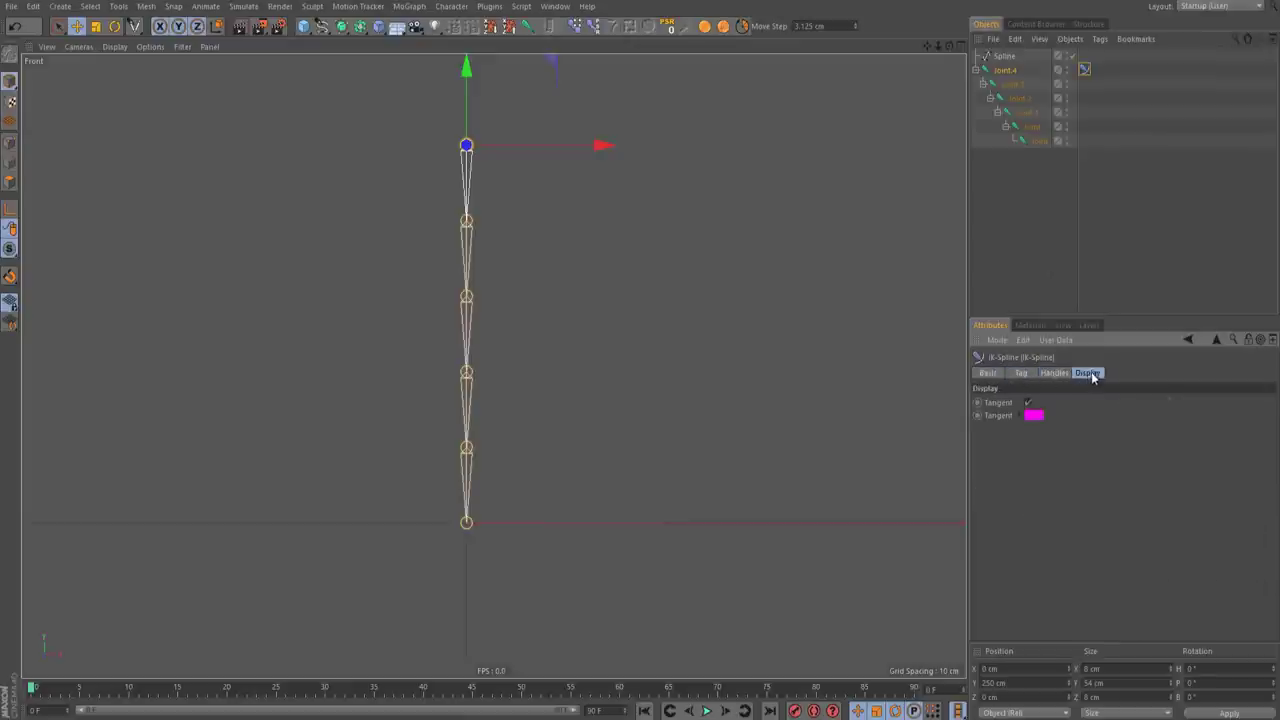
click(1054, 373)
click(1037, 374)
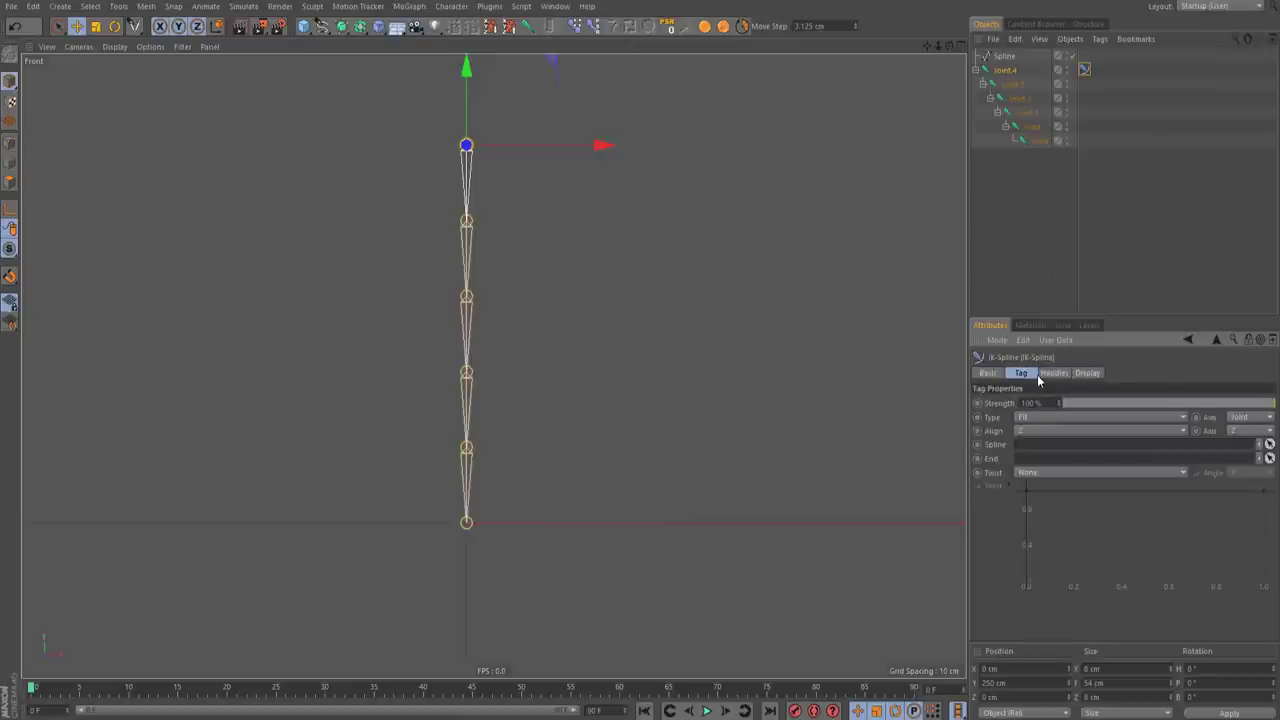
shift+click(1052, 375)
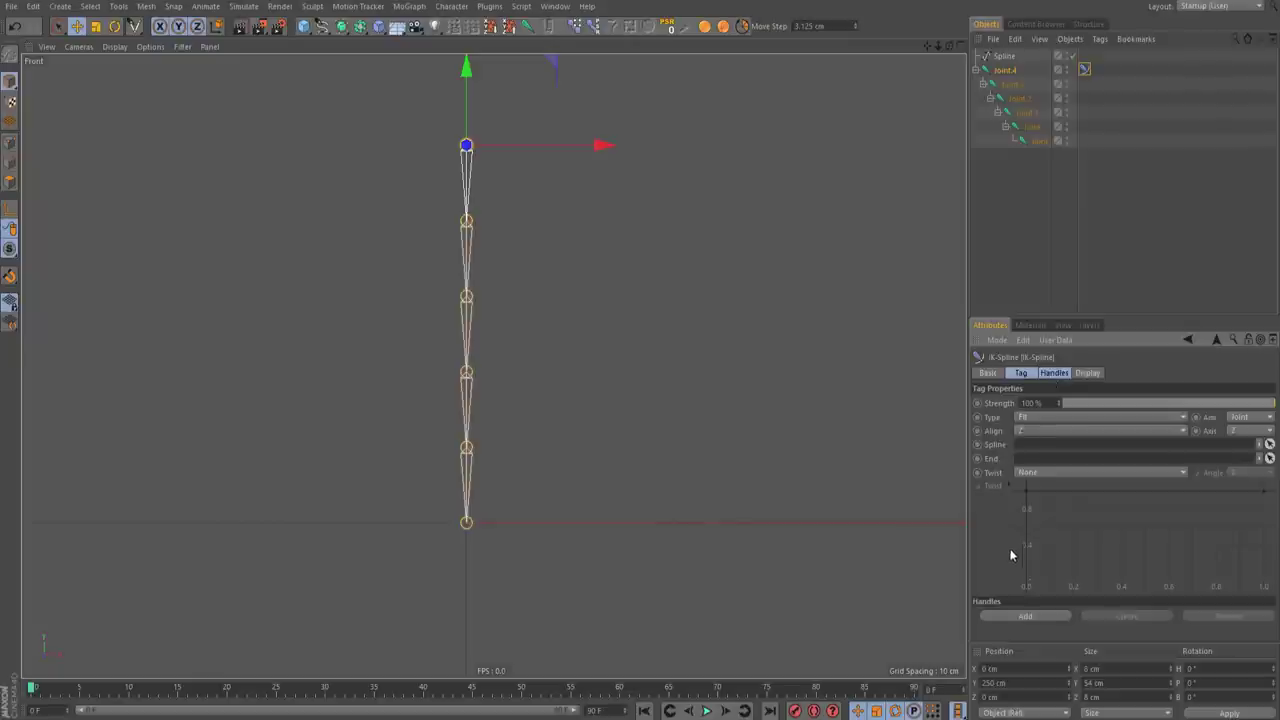
alt+middle_drag(406, 350, 482, 405)
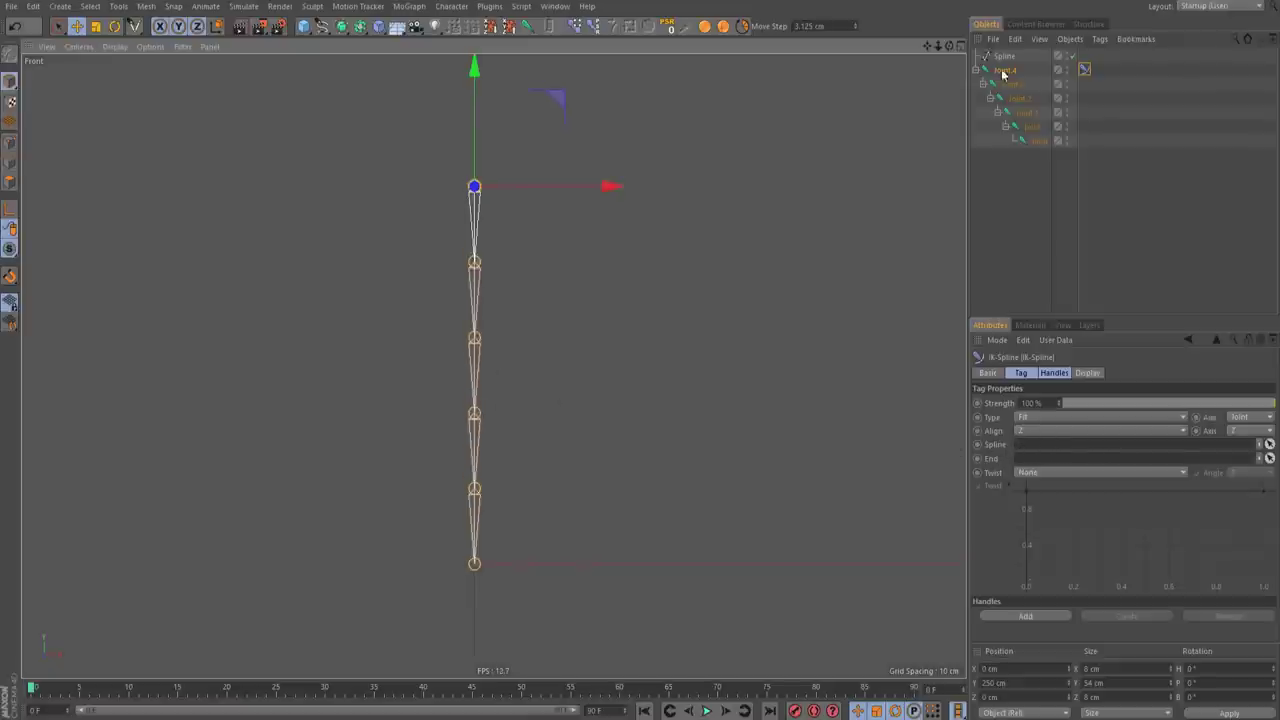
drag(1004, 56, 1022, 445)
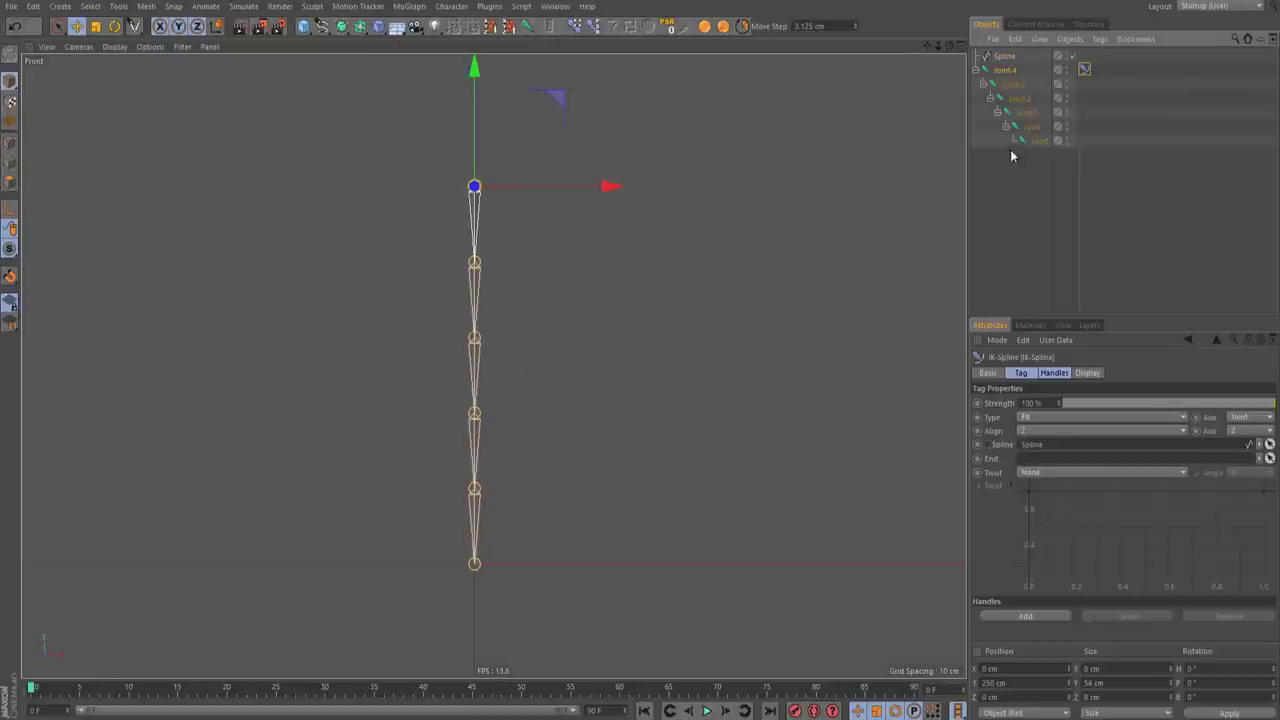
drag(1042, 142, 1033, 465)
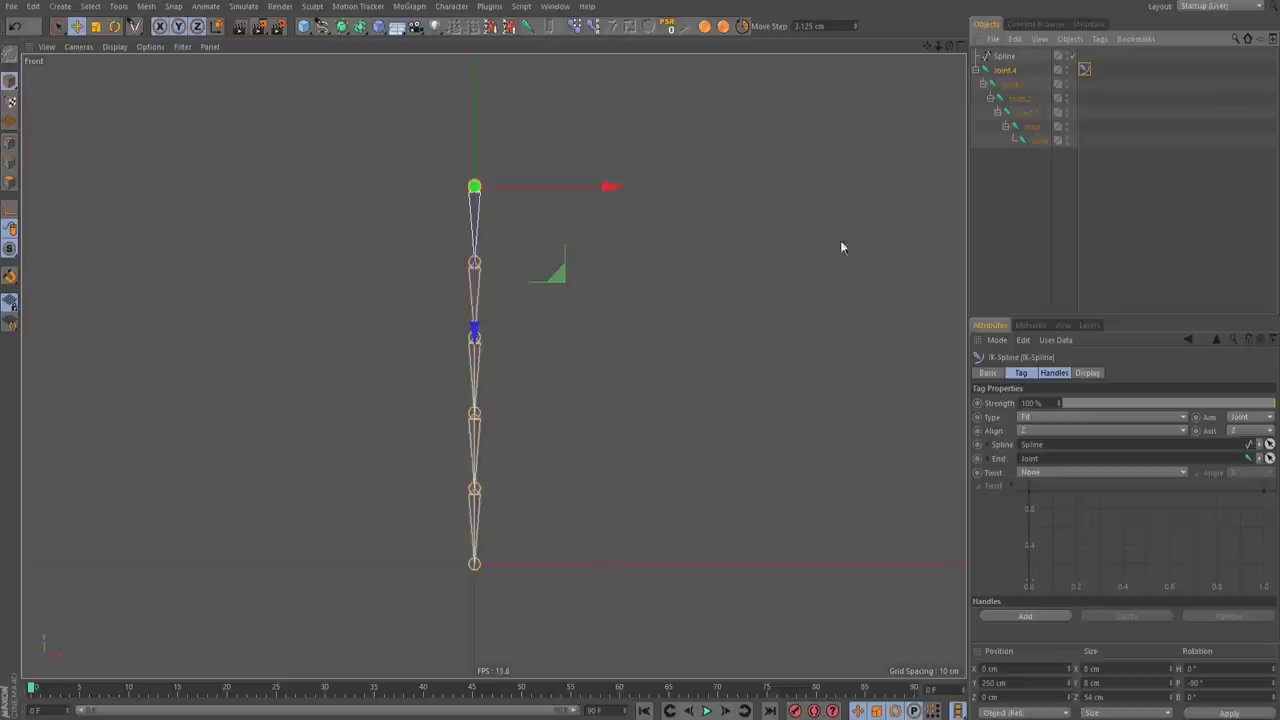
Step: Add a handle to the IK-Spline tag and step through the joints from the top to the lowest one
click(1055, 373)
click(1038, 404)
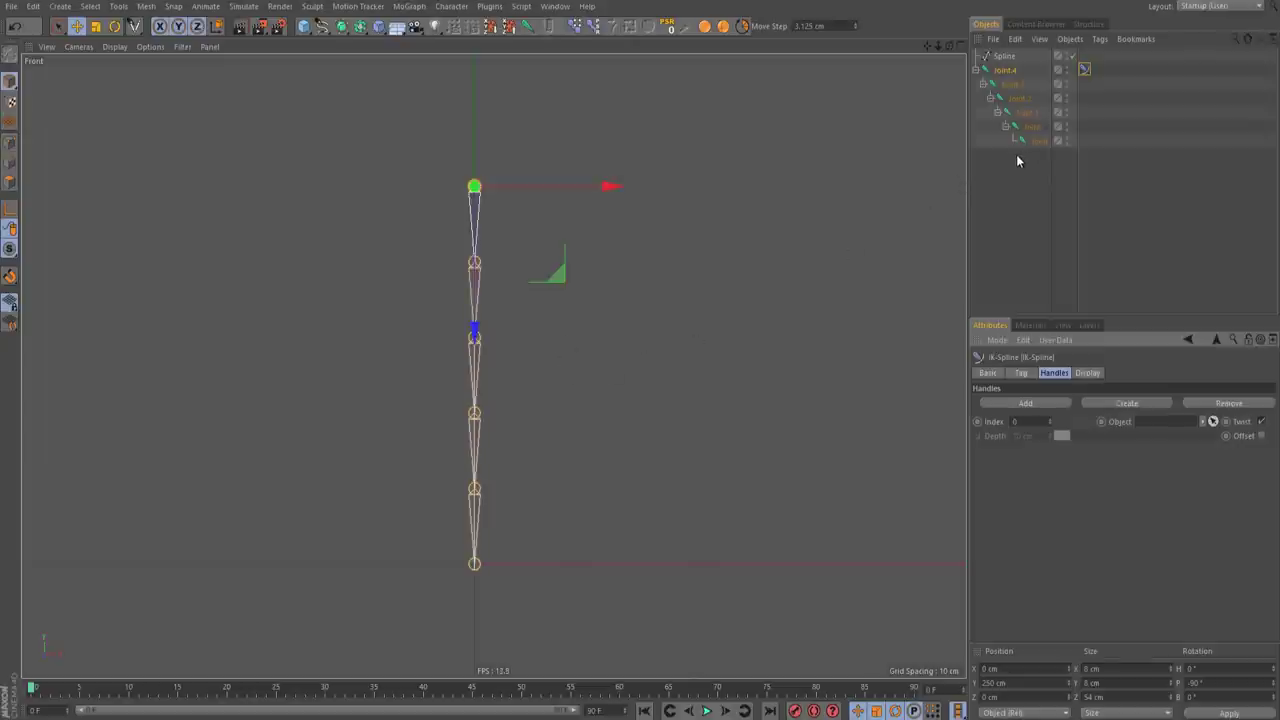
click(1005, 70)
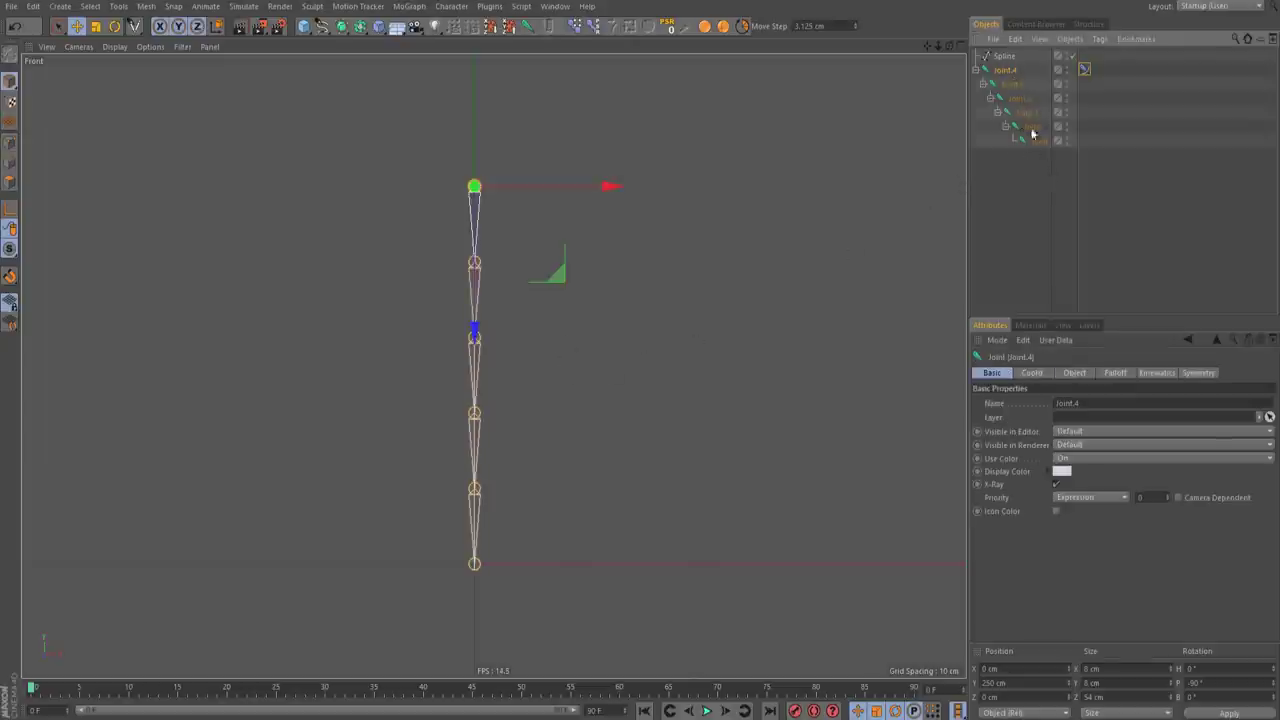
key(Down)
key(Down)
key(Down)
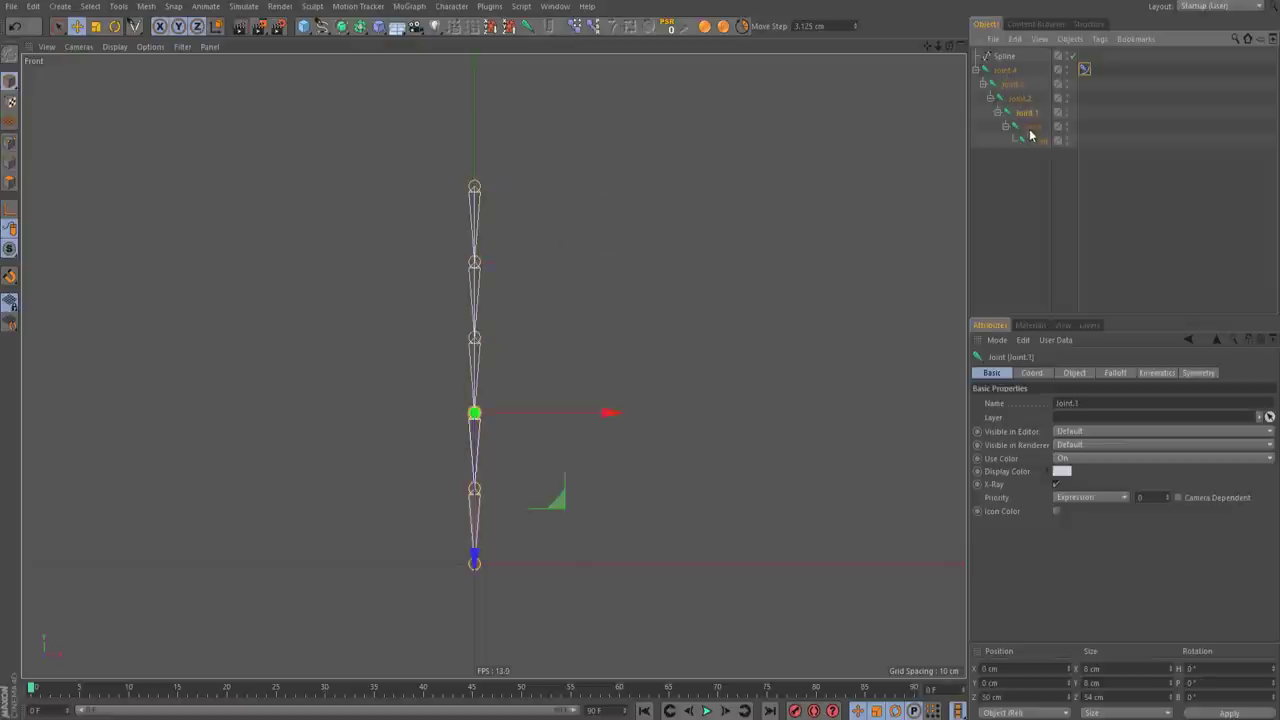
click(1034, 141)
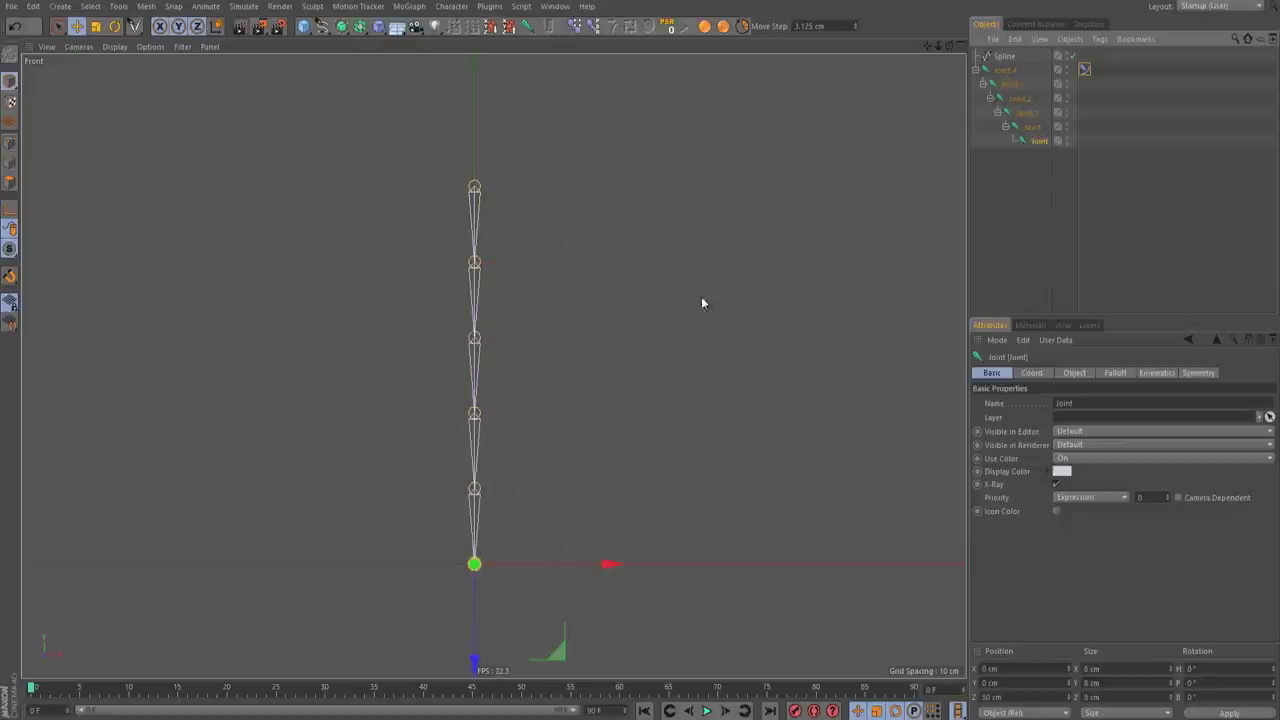
Step: Set the IK-Spline handle's index to 5, create its controlling null, and select that null
click(1083, 69)
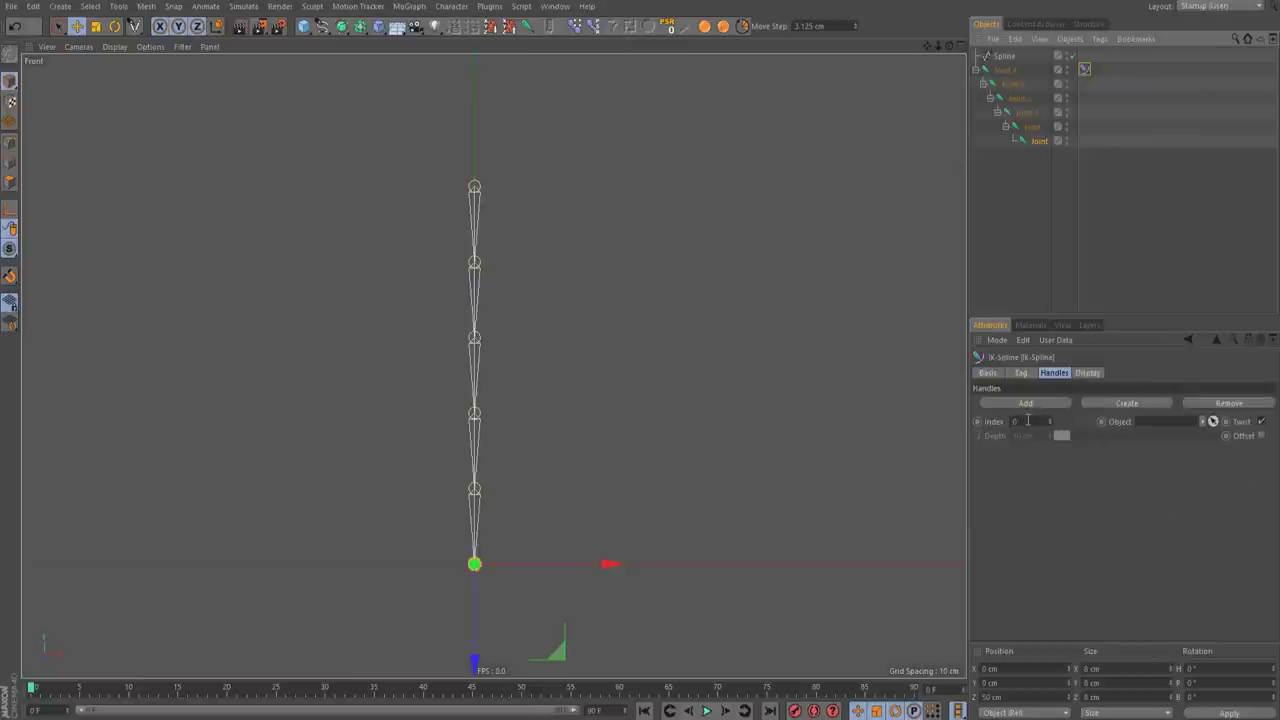
click(1025, 421)
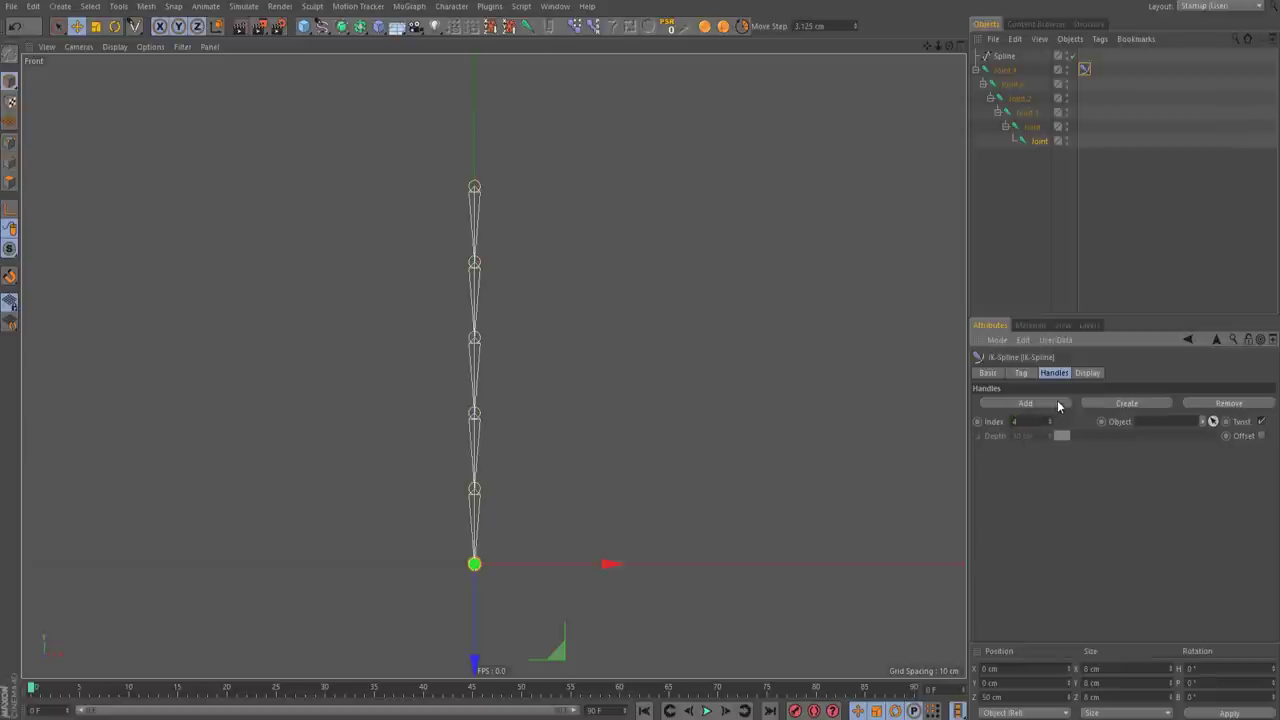
click(1057, 402)
click(1088, 405)
click(1003, 56)
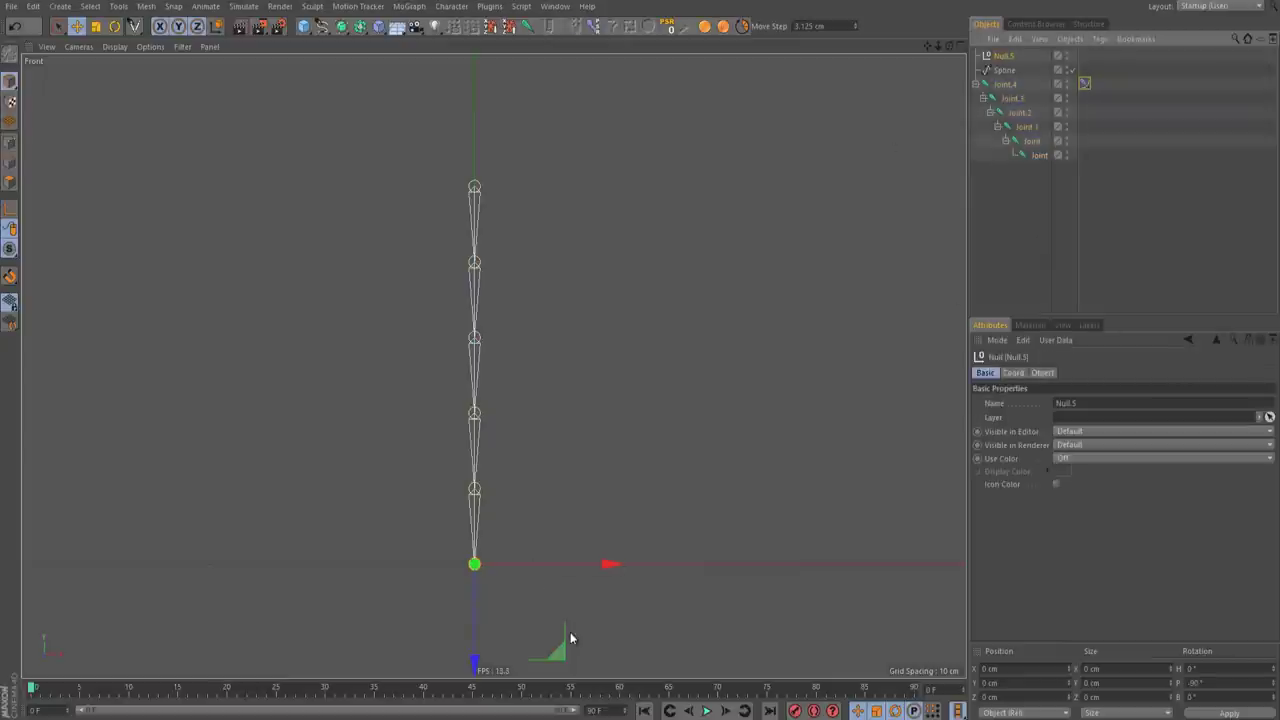
Step: Test the bending of the joint chain by moving the handle null in several directions, undoing each move
drag(558, 653, 776, 602)
key(ctrl+z)
drag(534, 638, 539, 603)
key(ctrl+z)
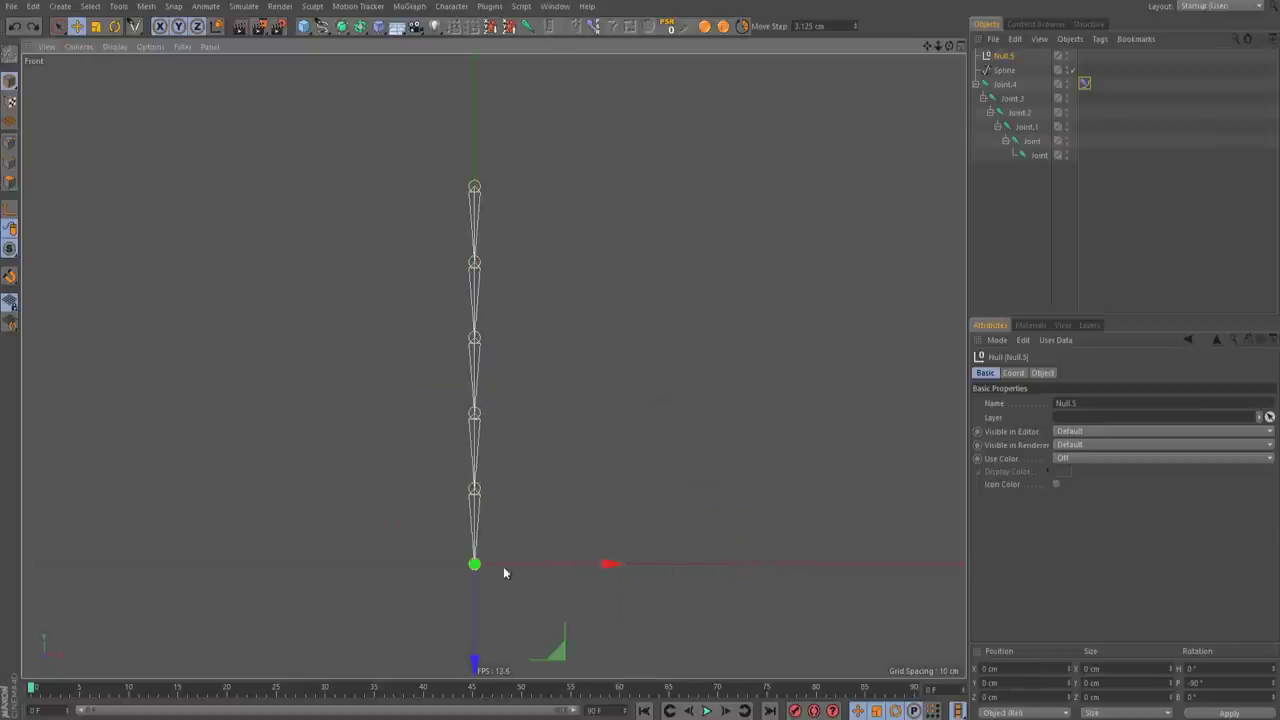
drag(558, 660, 574, 607)
key(ctrl+z)
alt+middle_drag(524, 445, 544, 368)
drag(560, 580, 616, 614)
key(ctrl+z)
mouse_move(500, 523)
alt+mouse_down()
mouse_move(462, 506)
mouse_move(496, 513)
alt+mouse_up()
scroll(508, 407, down, 1)
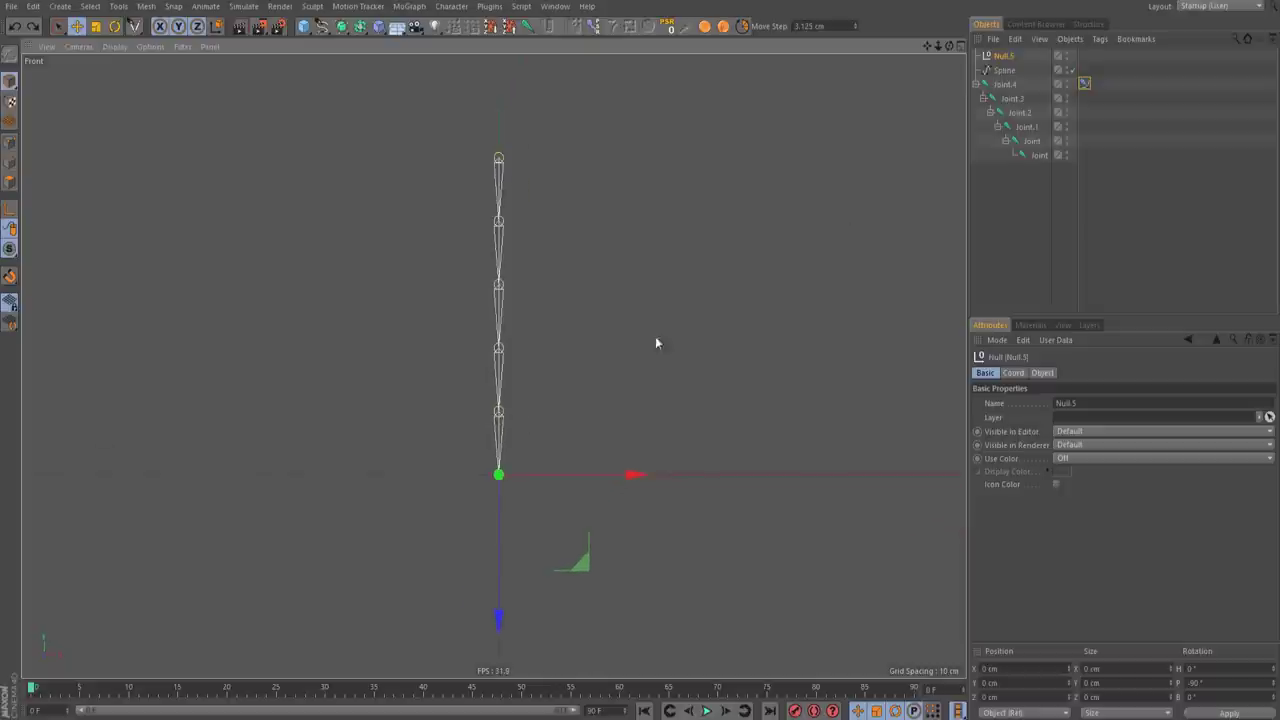
Step: Switch to an orbited Perspective view of the chain and choose Fit as the IK-Spline tag's type
click(1085, 86)
middle_click(288, 144)
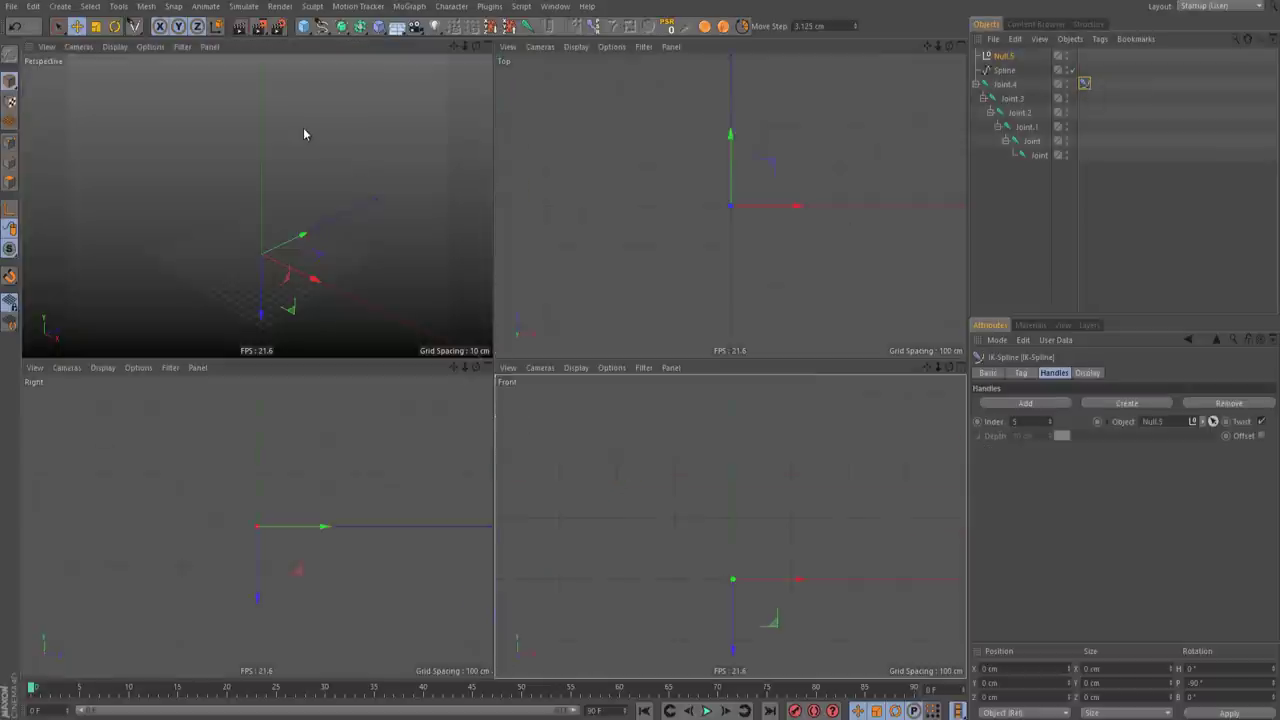
middle_click(304, 130)
alt+drag(421, 324, 565, 422)
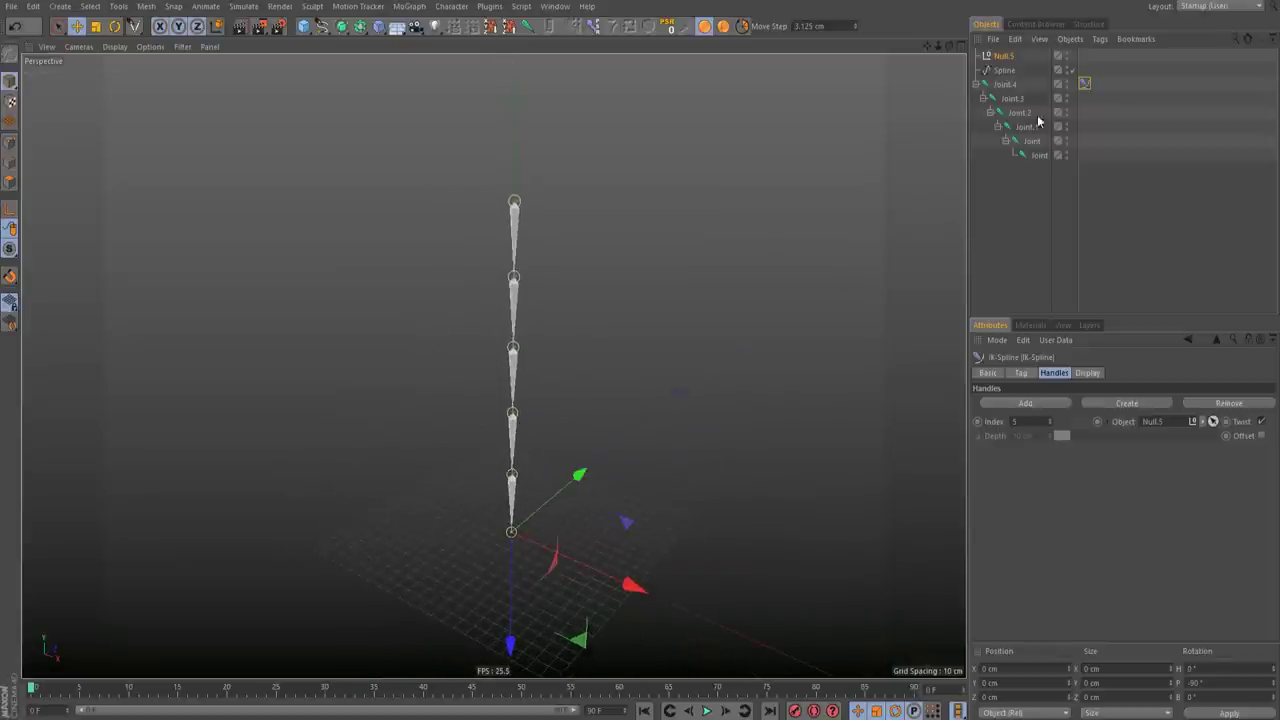
click(1020, 373)
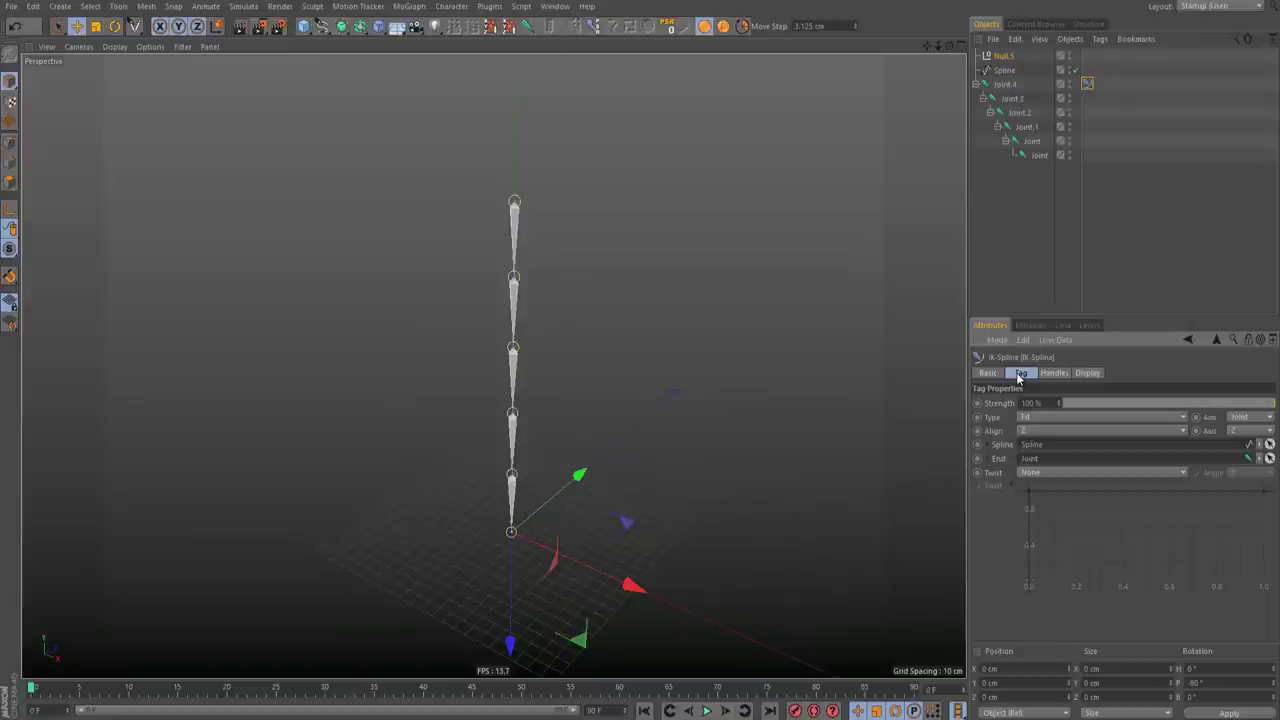
click(1022, 418)
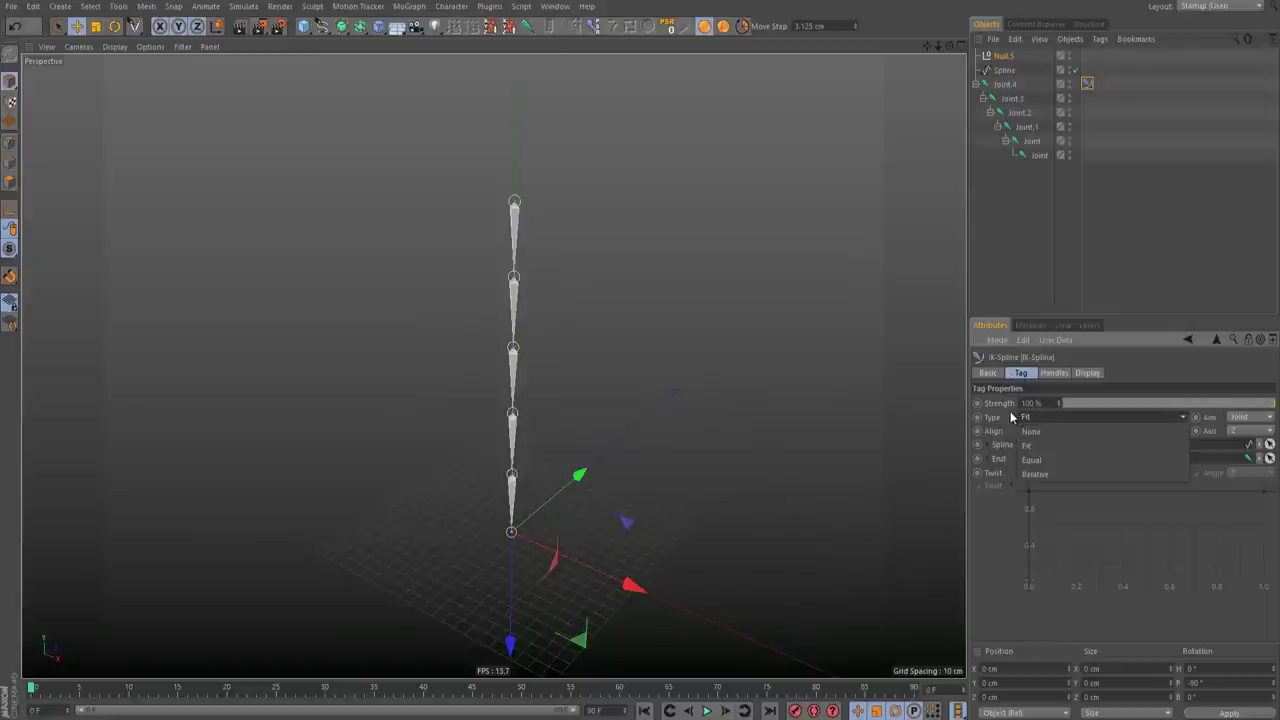
click(1030, 445)
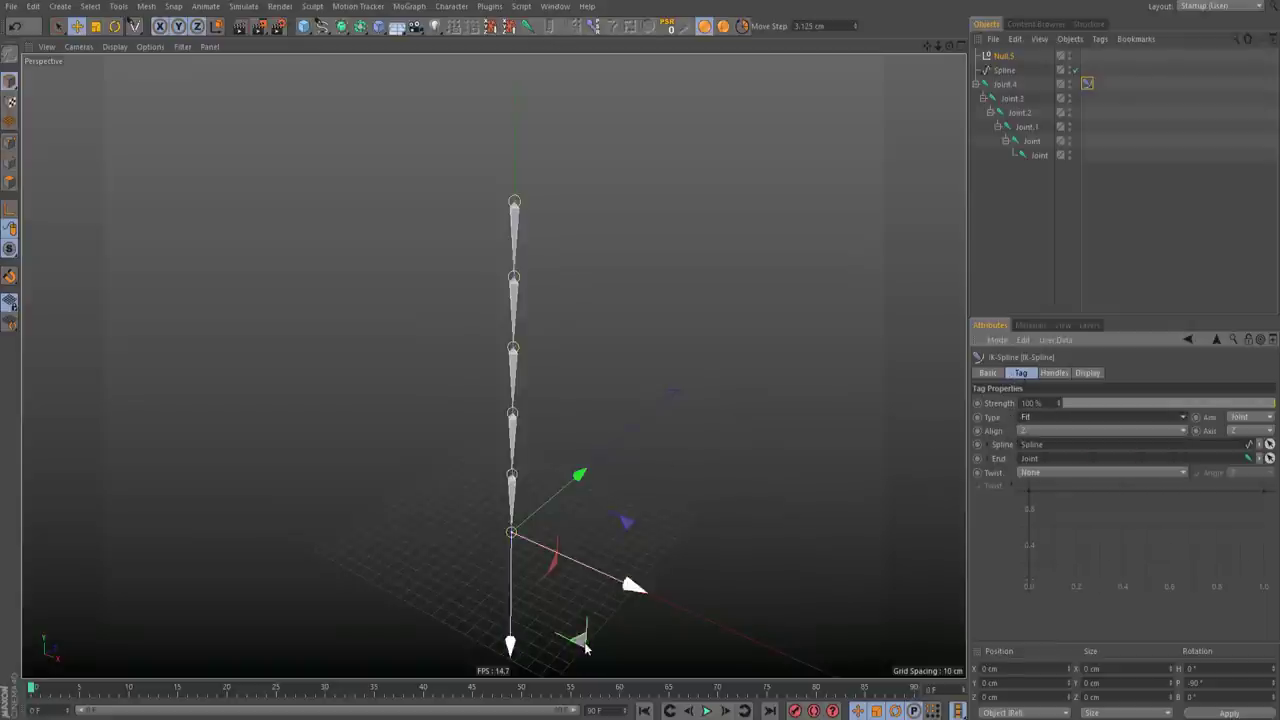
Step: Test the chain with the IK-Spline type Fit and then Equal by moving the handle null, undoing each move
drag(630, 585, 440, 575)
key(ctrl+z)
click(1037, 420)
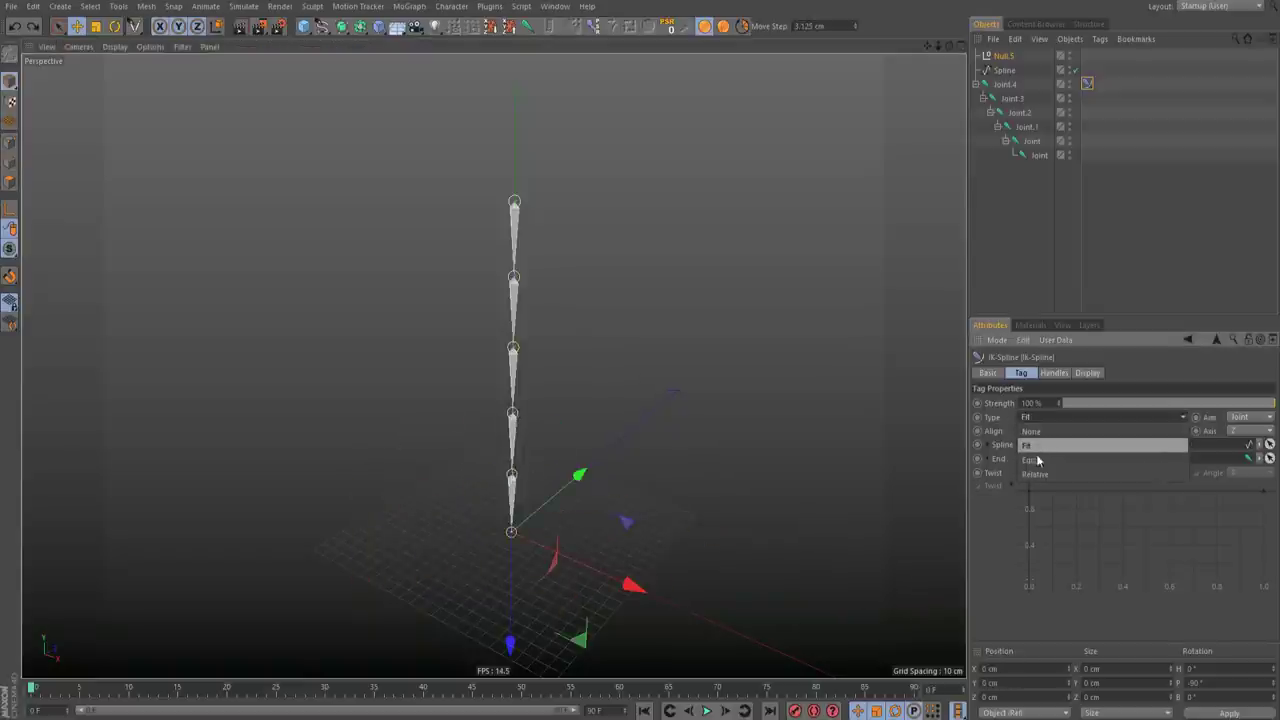
click(1036, 466)
drag(633, 585, 460, 566)
key(ctrl+z)
Step: Set the IK-Spline type to Relative, test-move the handle null, compare with Equal on the bent chain, and undo back to the straight chain
click(1036, 419)
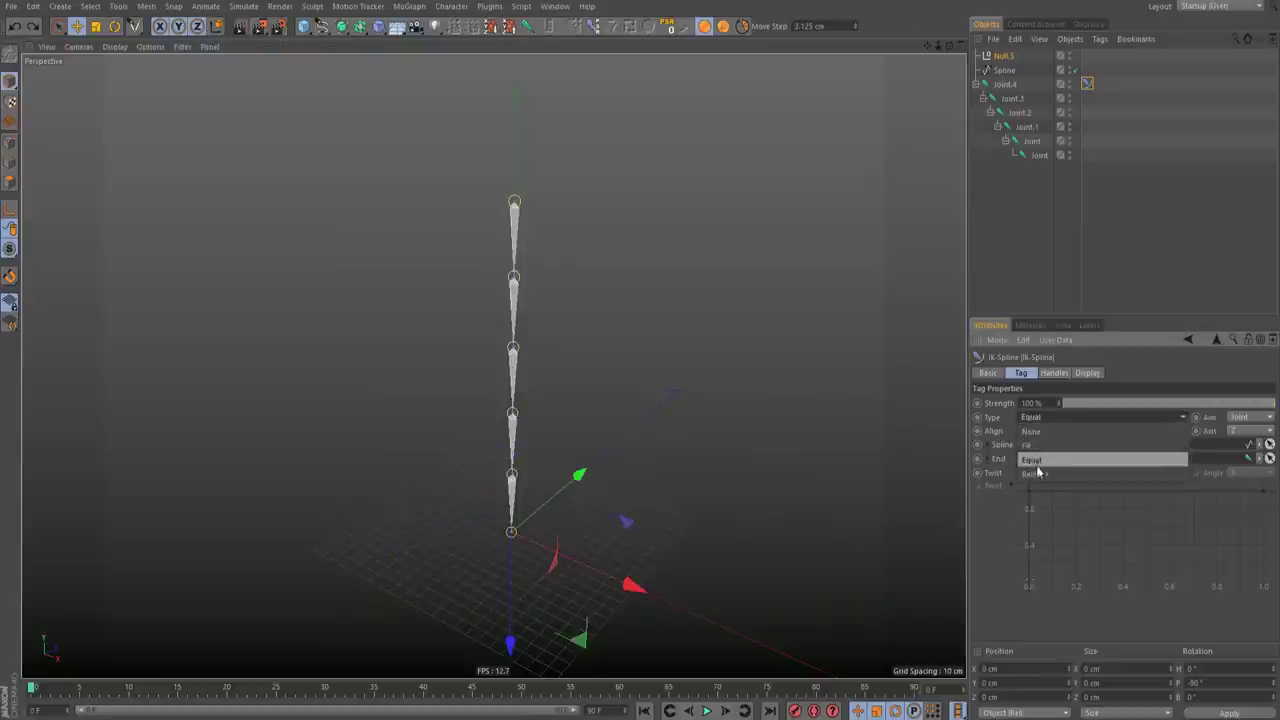
click(1037, 475)
drag(651, 541, 340, 585)
key(ctrl+z)
drag(616, 586, 751, 648)
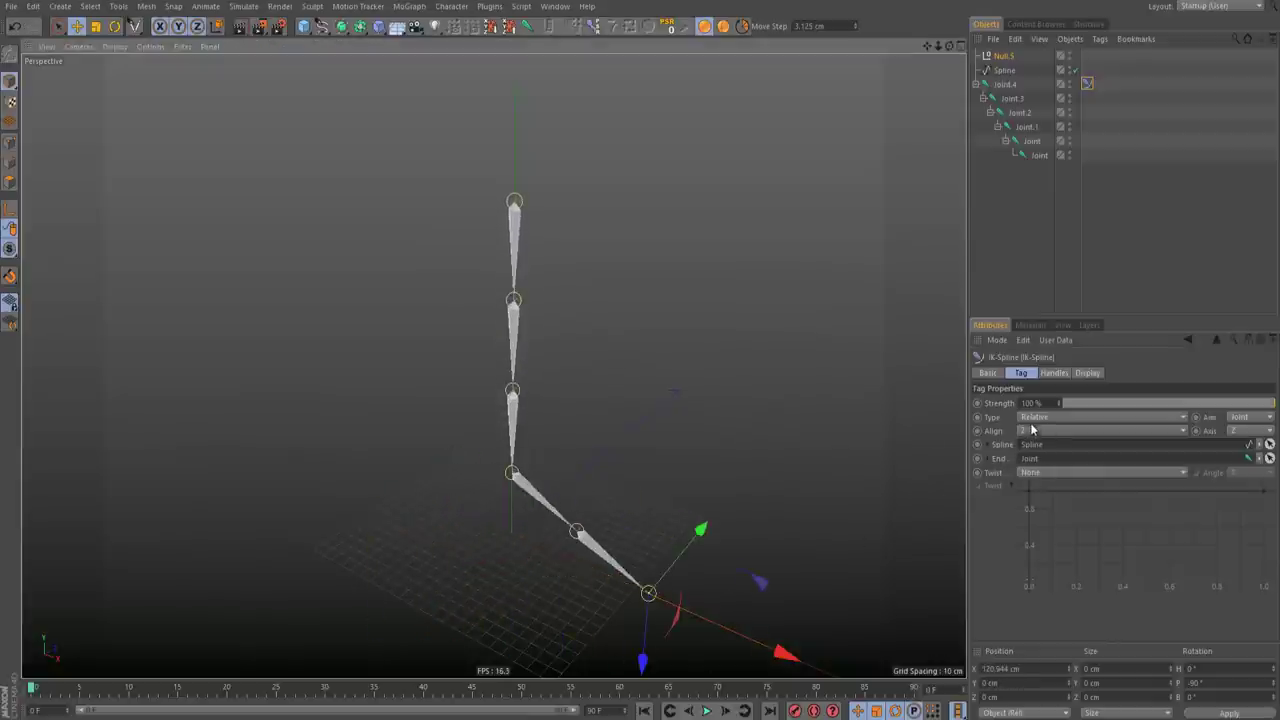
click(1034, 418)
click(1045, 463)
key(ctrl+z)
key(ctrl+z)
Step: Compare the X, Y and Z align options of the IK-Spline tag on a bent chain, and undo the changes
click(1036, 431)
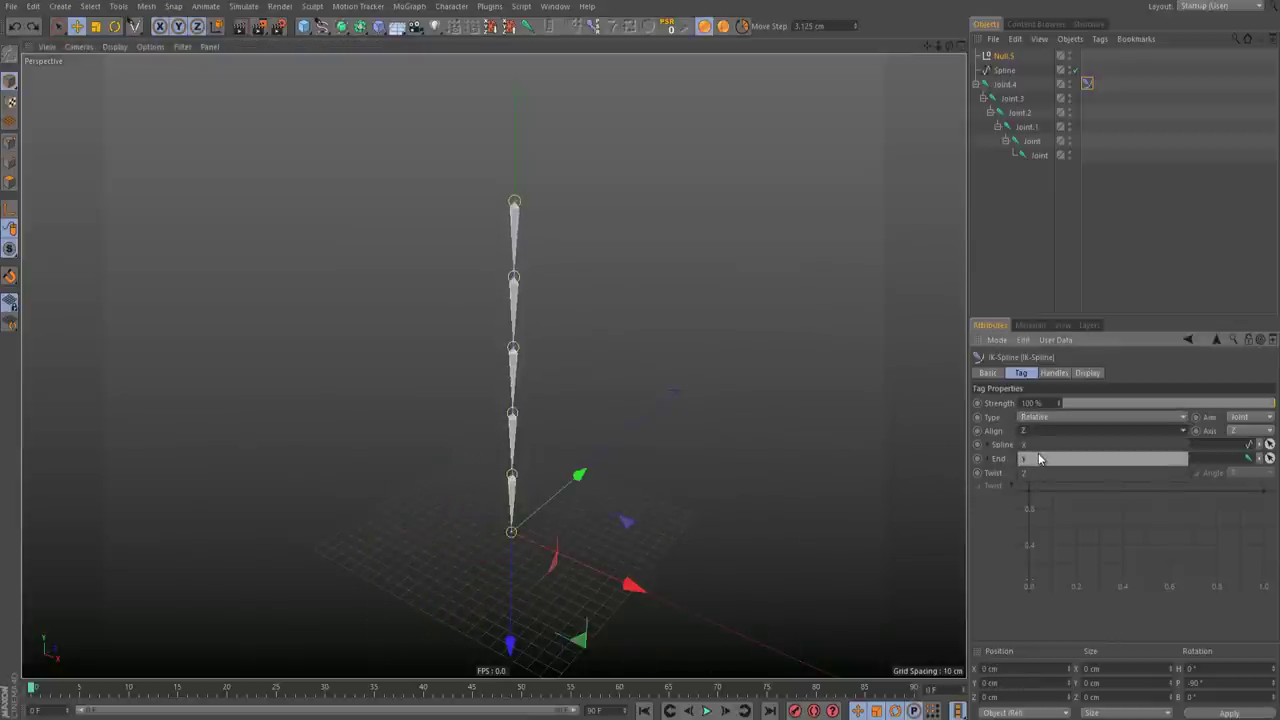
click(1037, 431)
click(1026, 433)
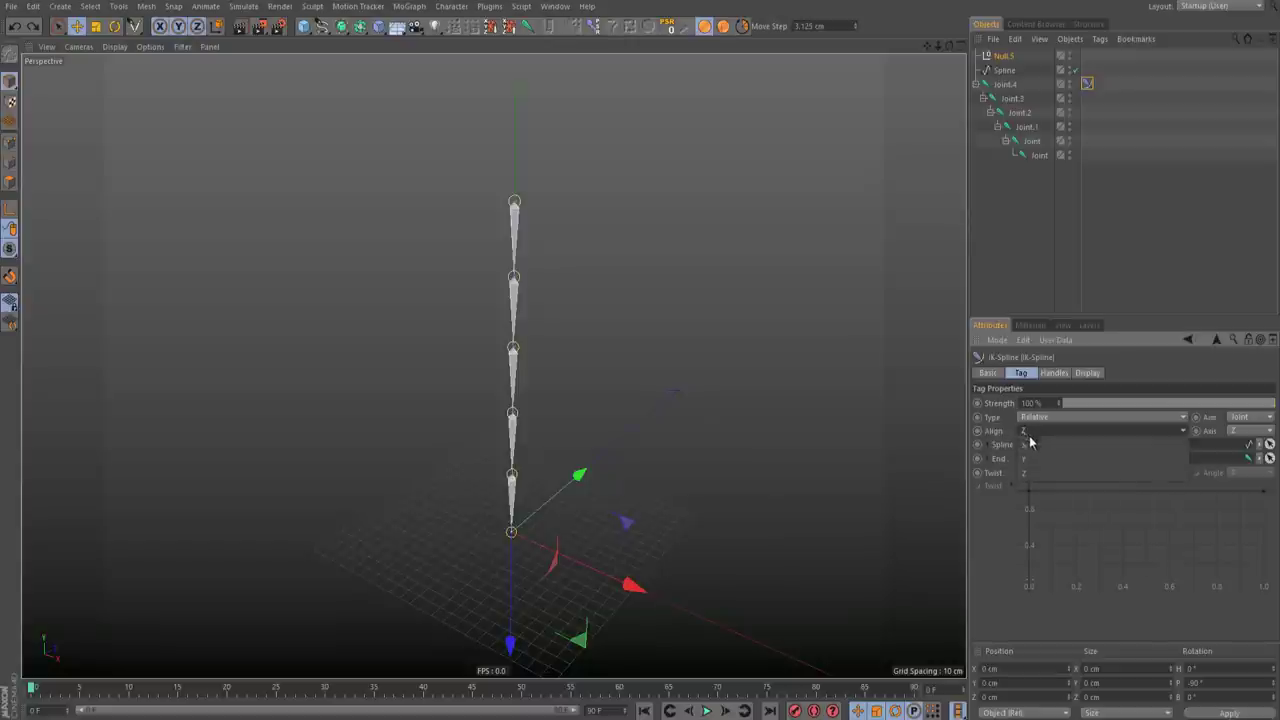
click(1030, 447)
drag(585, 645, 757, 476)
click(1037, 434)
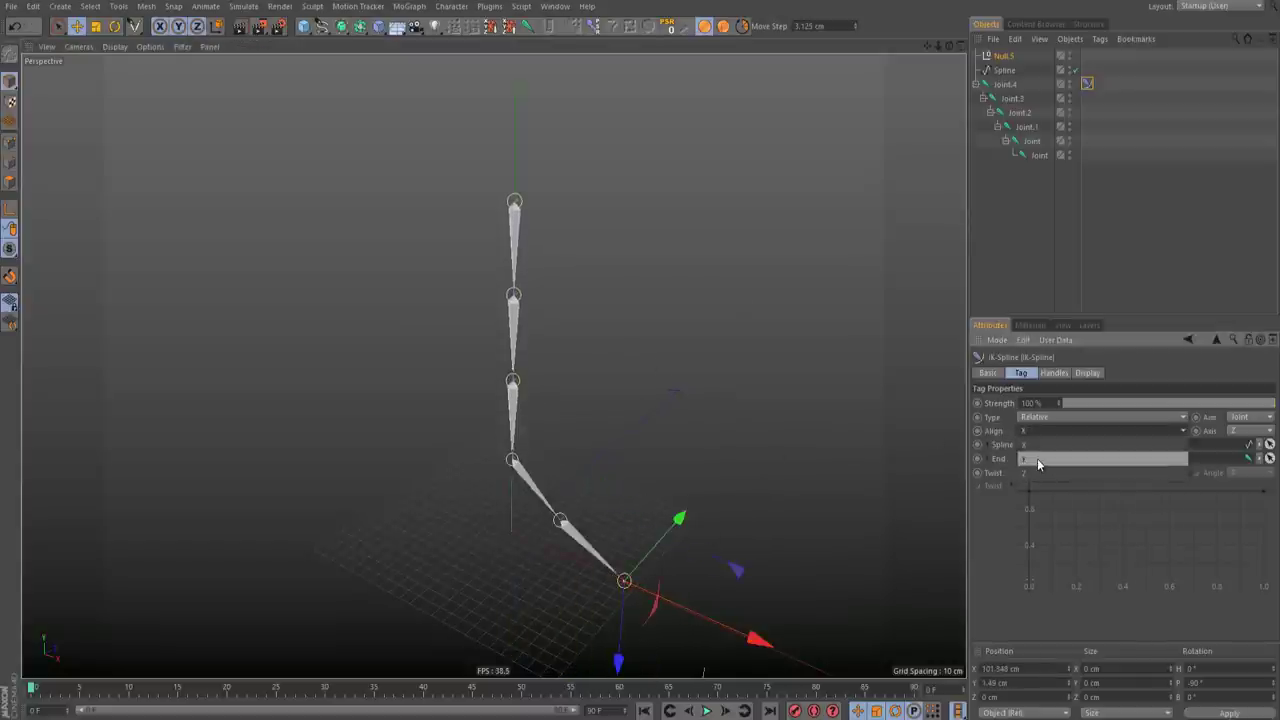
click(1037, 458)
click(1030, 432)
click(1033, 473)
key(ctrl+z)
key(ctrl+z)
key(ctrl+z)
key(ctrl+z)
key(ctrl+z)
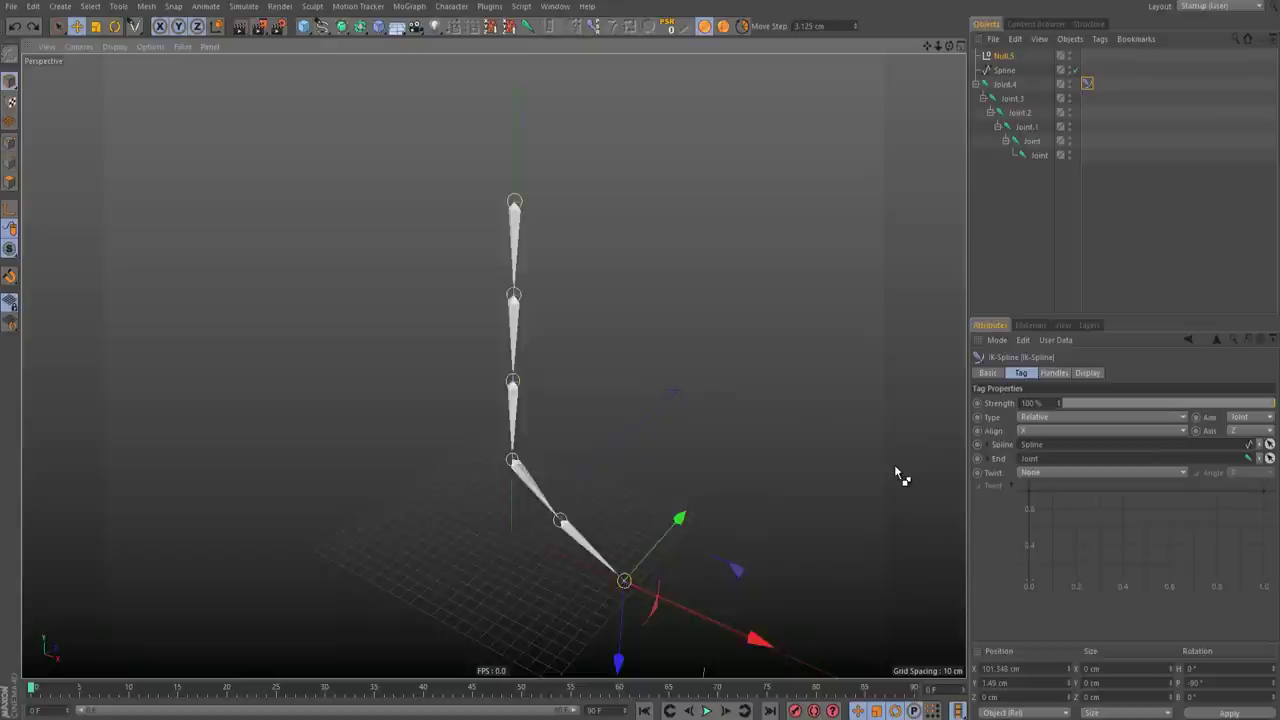
Step: Set the IK-Spline tag's type to Equal, test a small move of the handle null, and set the aim option to Joint
click(1036, 418)
click(1039, 462)
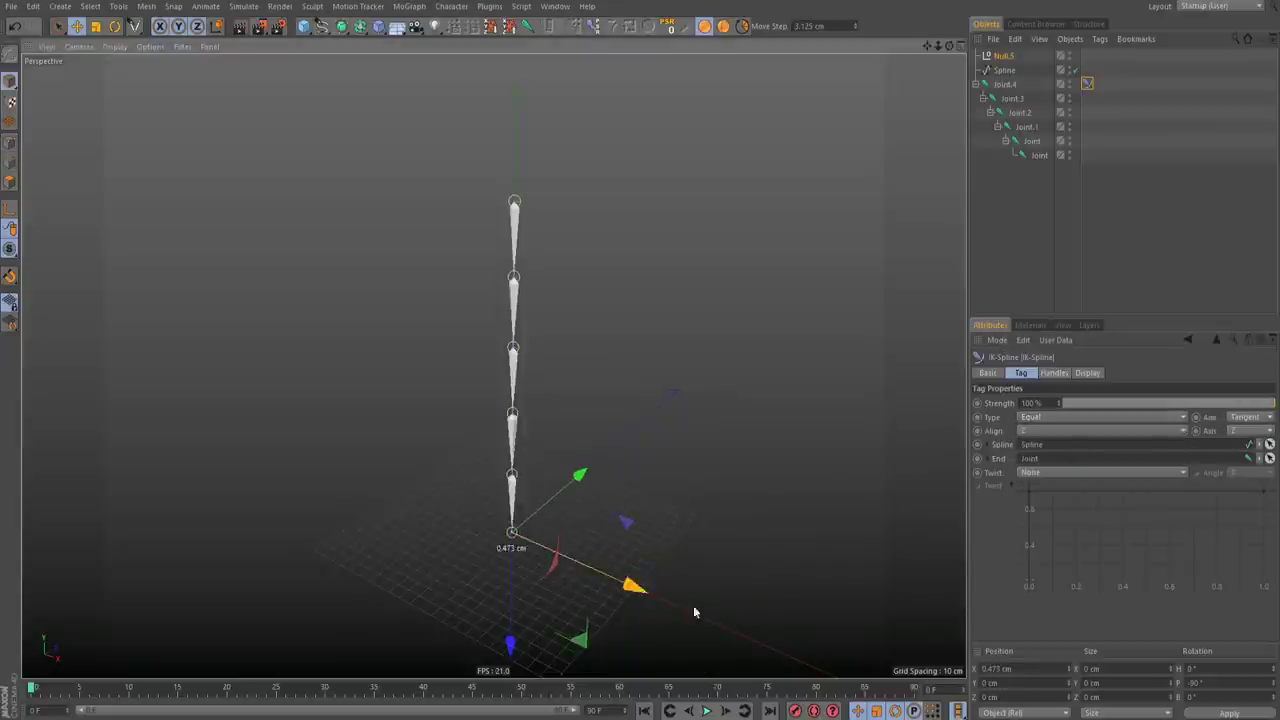
drag(694, 608, 665, 605)
key(ctrl+z)
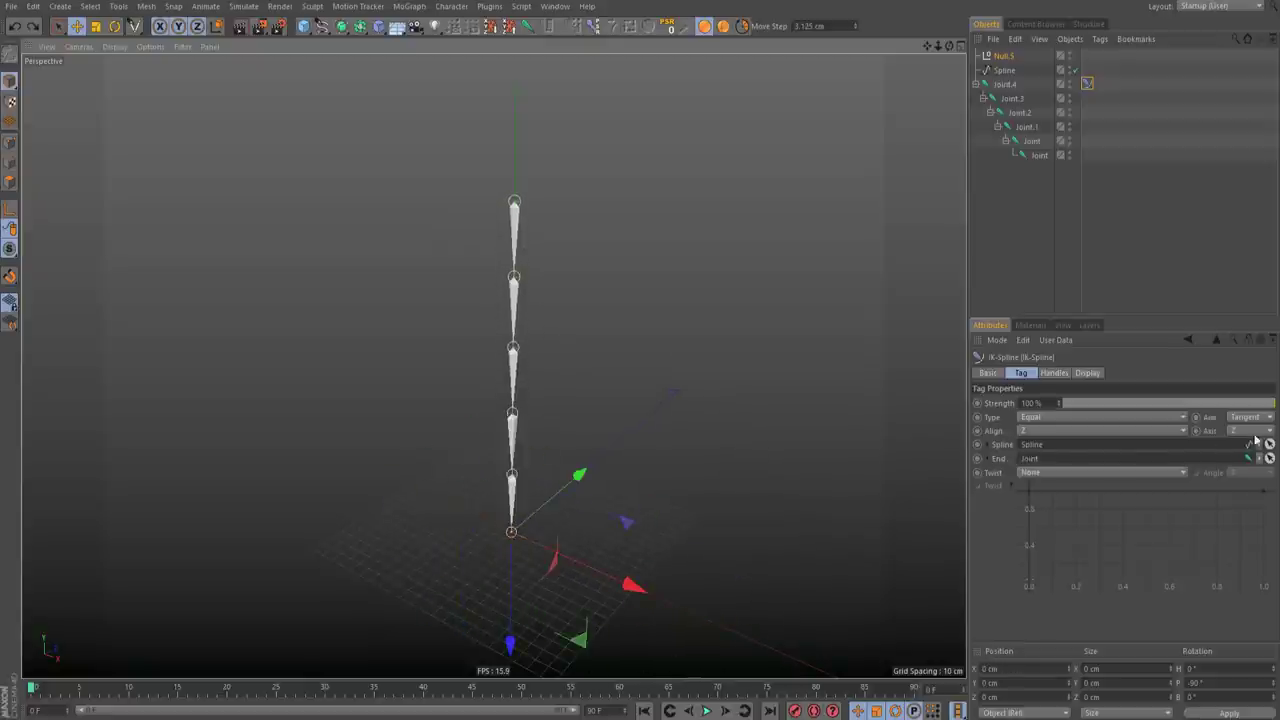
click(1251, 419)
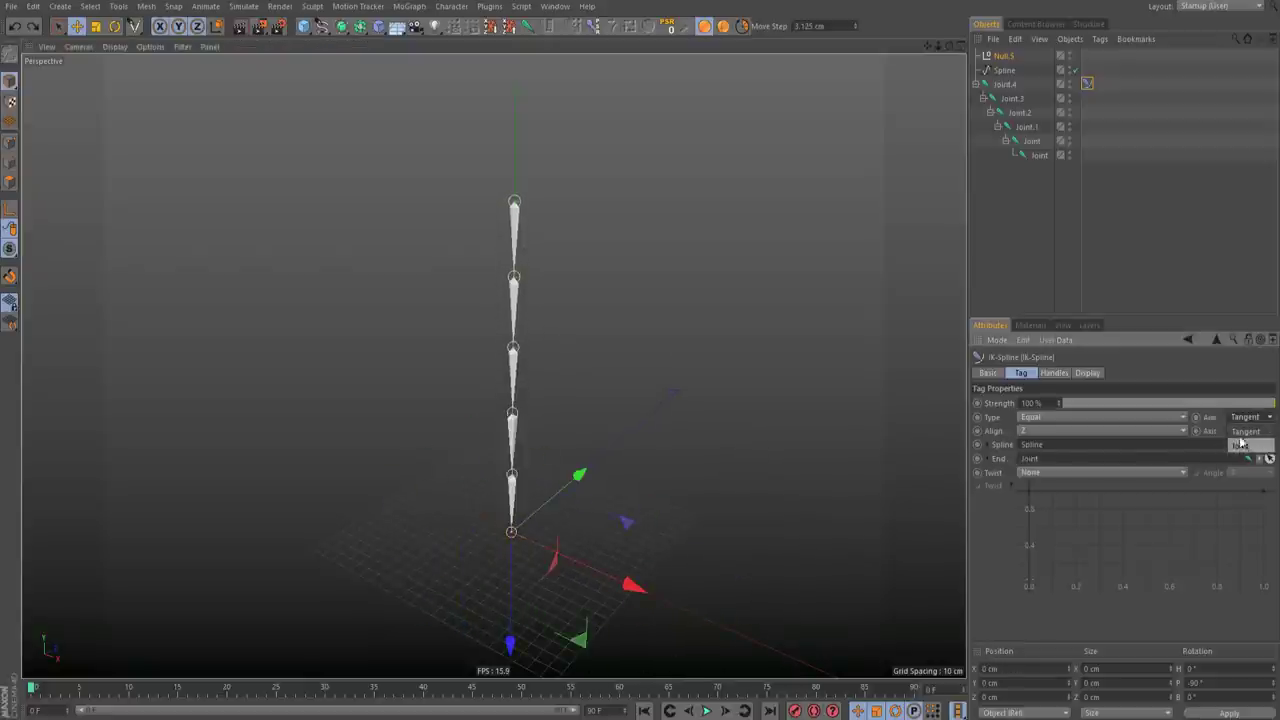
click(1242, 446)
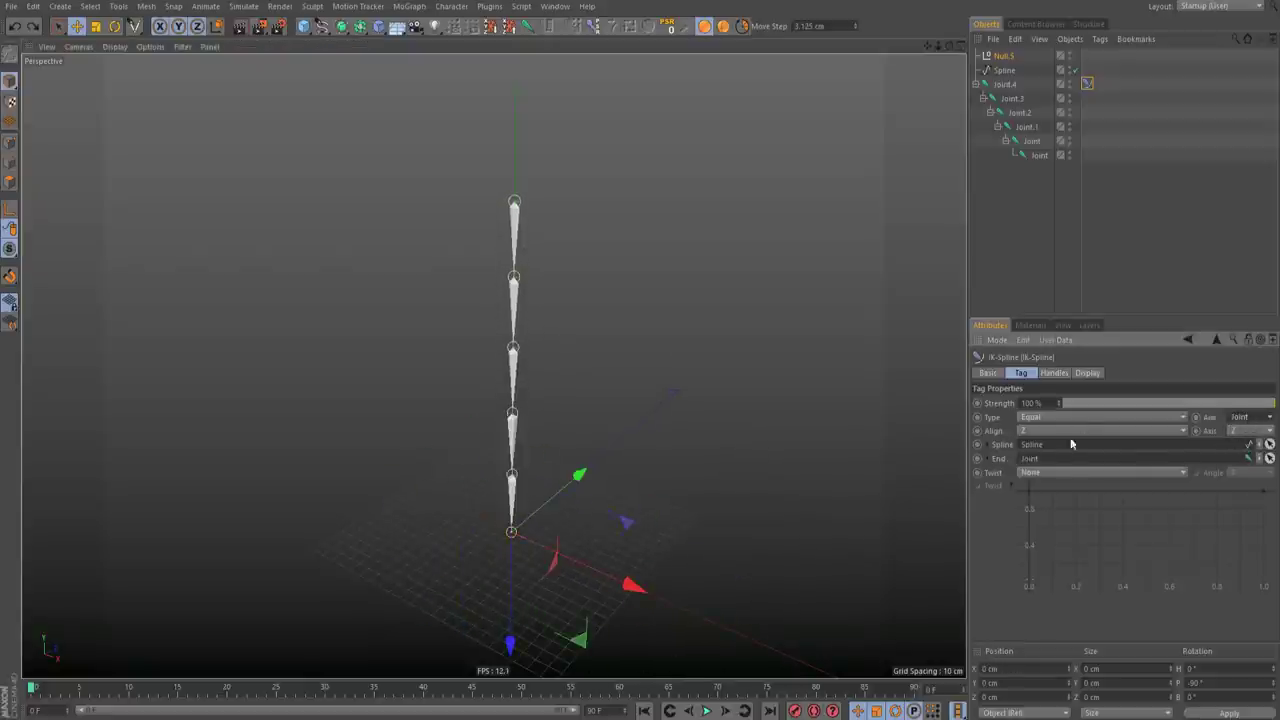
Step: Look closely at the lower joints and set the IK-Spline tag's twist to World
click(1042, 475)
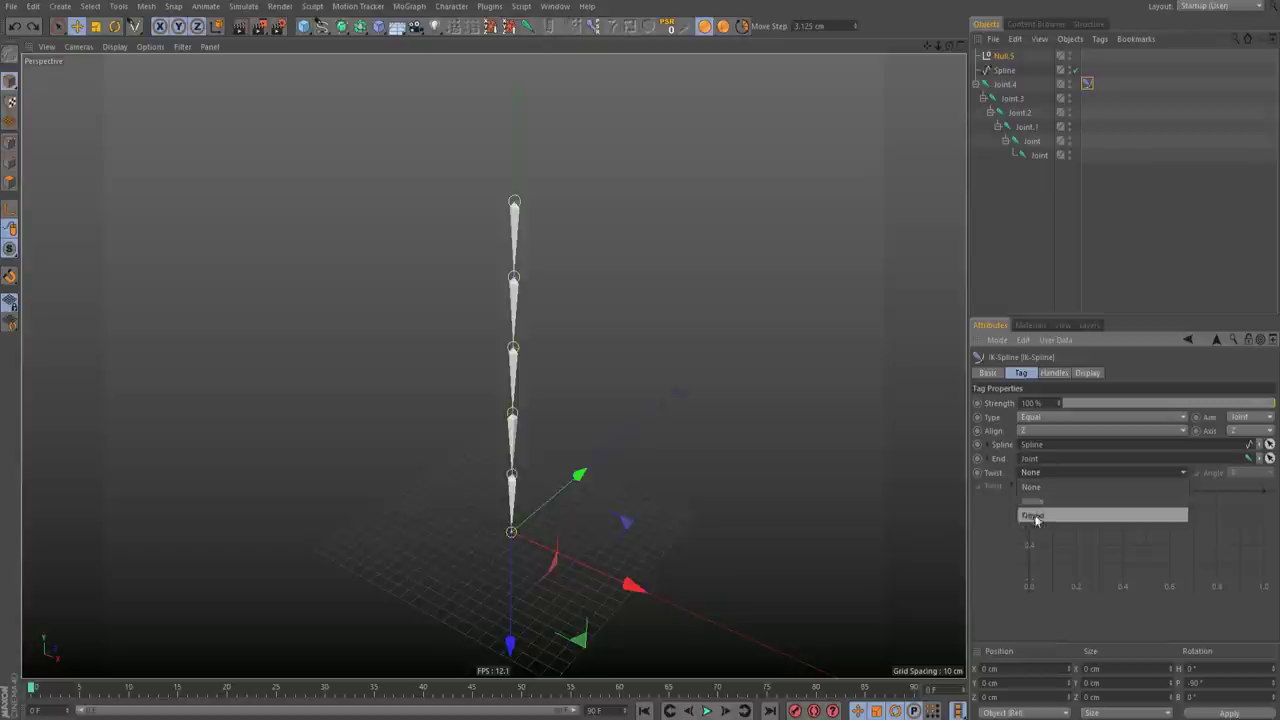
click(744, 468)
alt+right_drag(478, 406, 498, 285)
scroll(500, 320, down, 4)
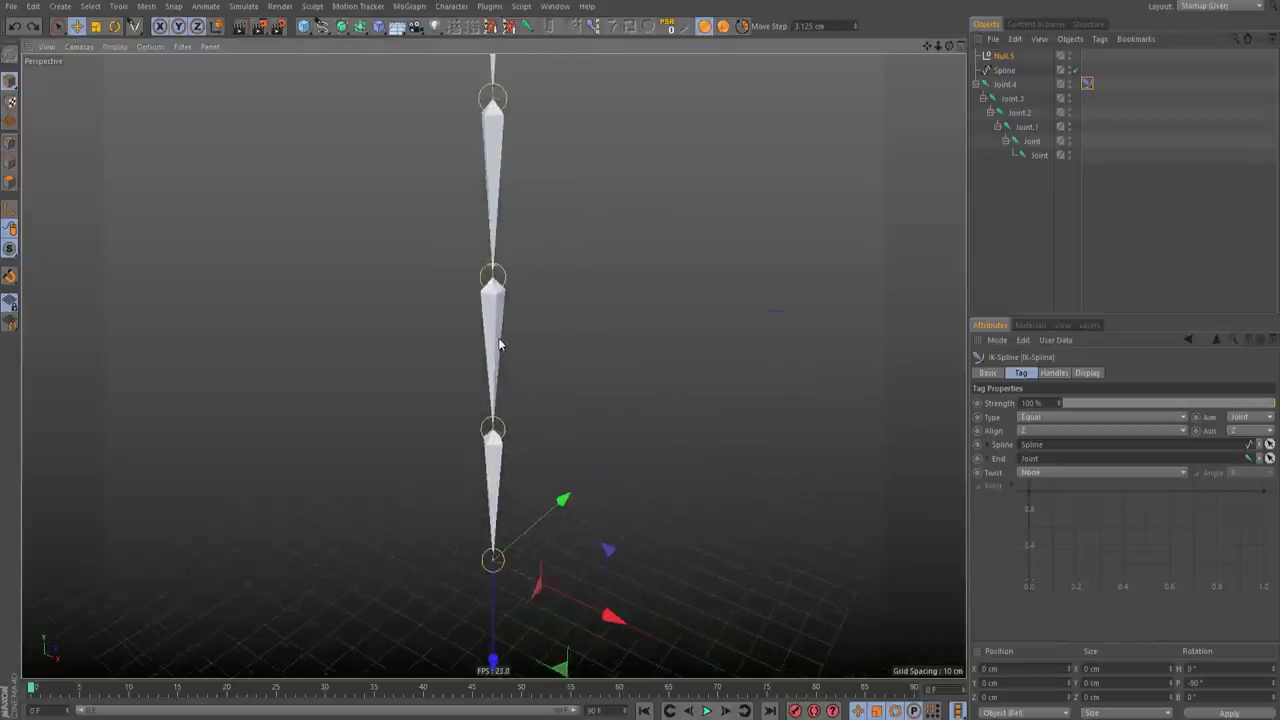
click(1040, 474)
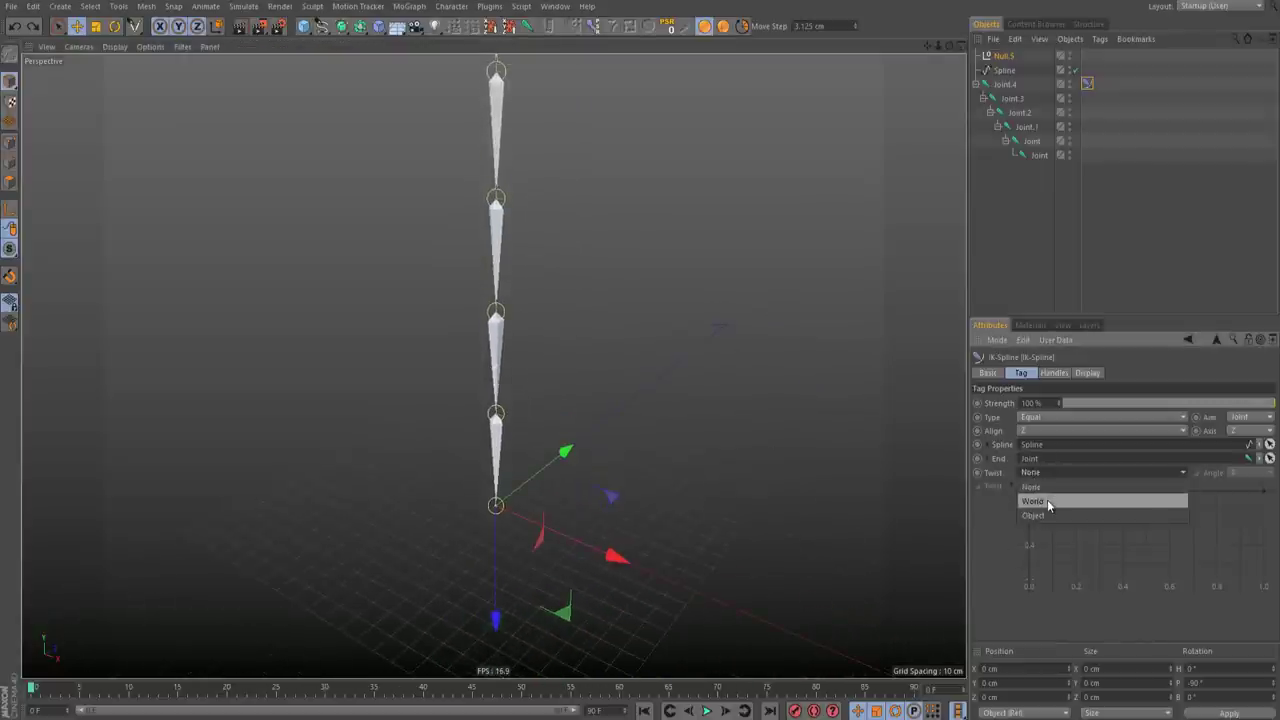
click(1038, 501)
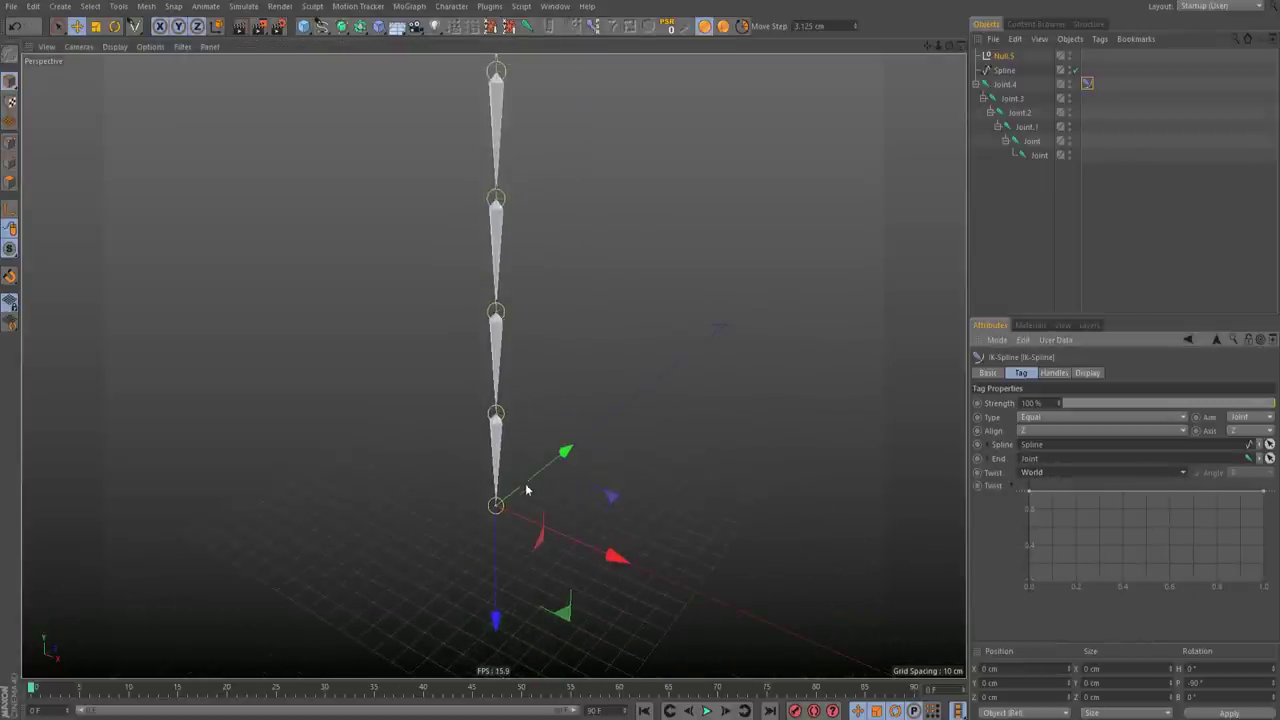
Step: Test rotating the lowest joint's handle null and rename that null Goal 1
key(r)
drag(497, 556, 545, 540)
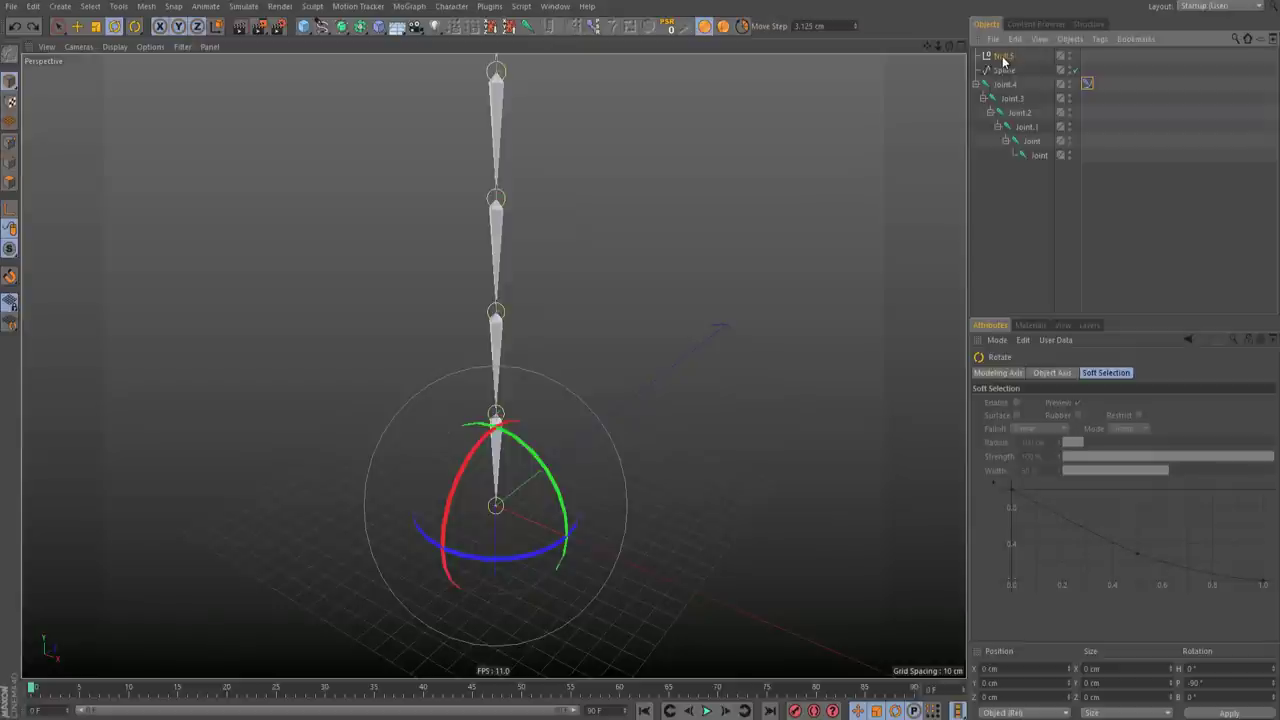
double_click(1003, 56)
text(ct)
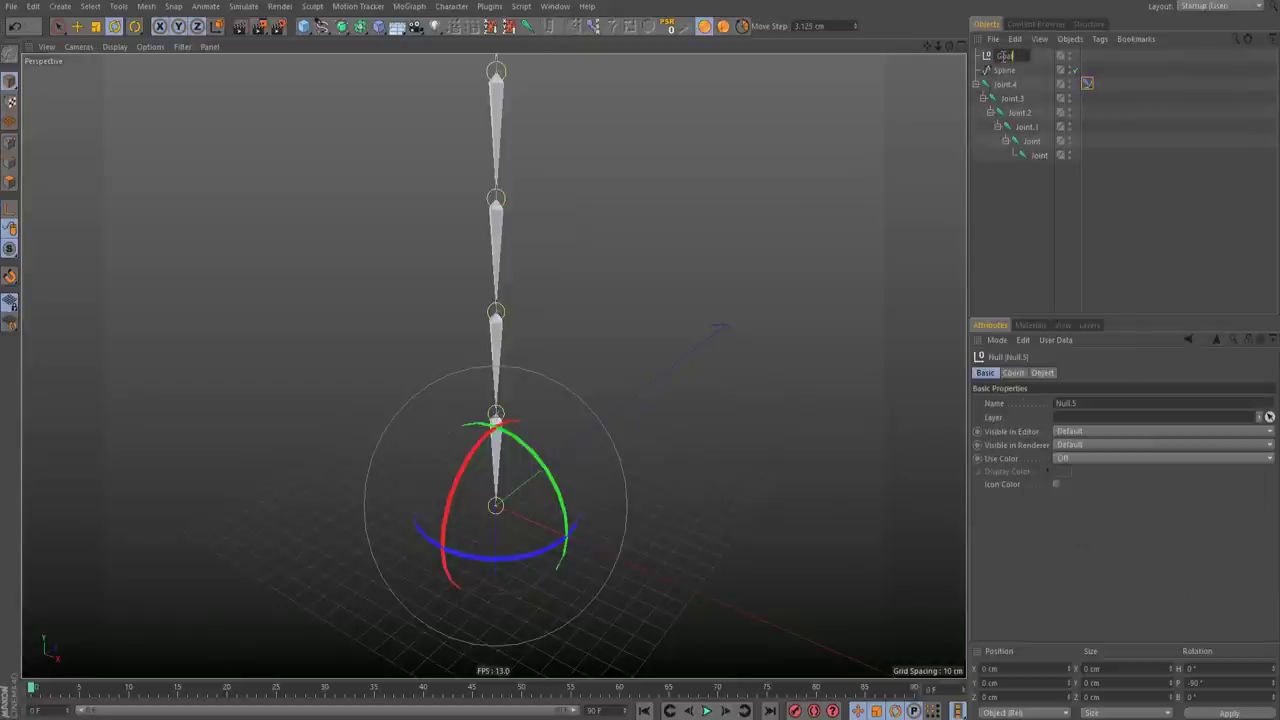
Step: Set the IK-Spline tag's twist to Object and test it by rotating the Goal 1 null, undoing the rotation
click(1088, 84)
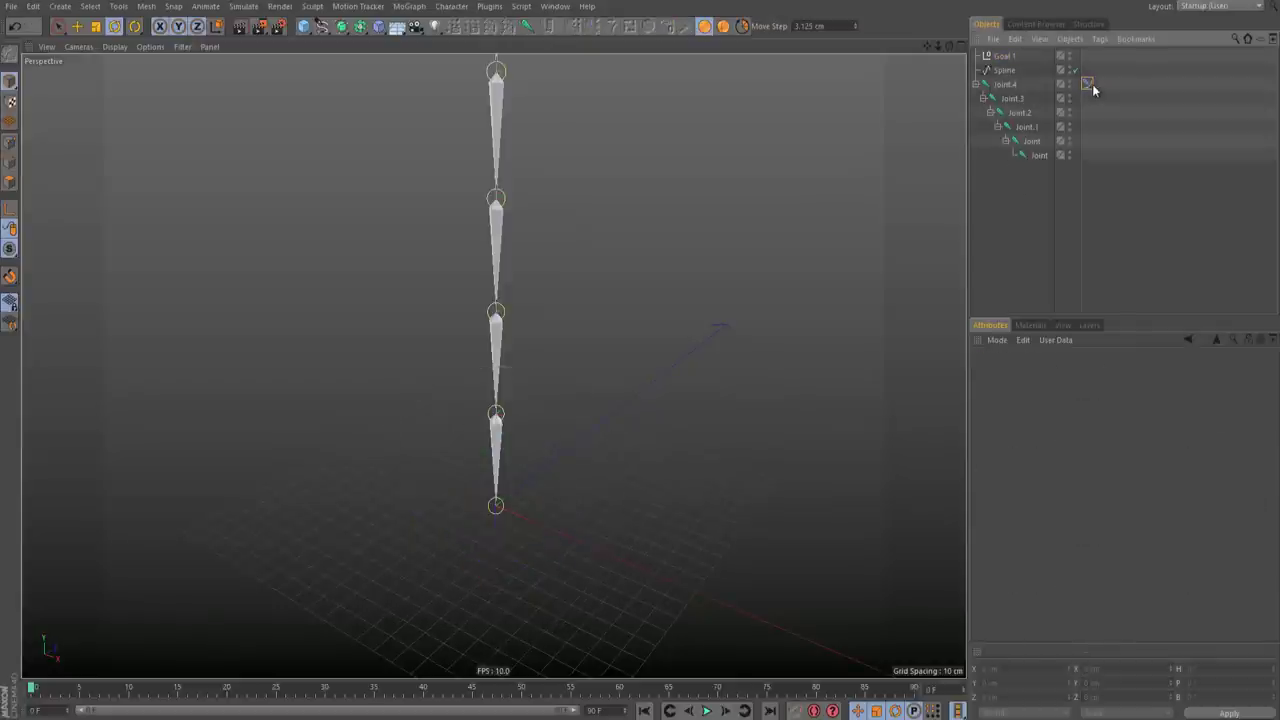
drag(1028, 492, 918, 459)
right_click(1069, 543)
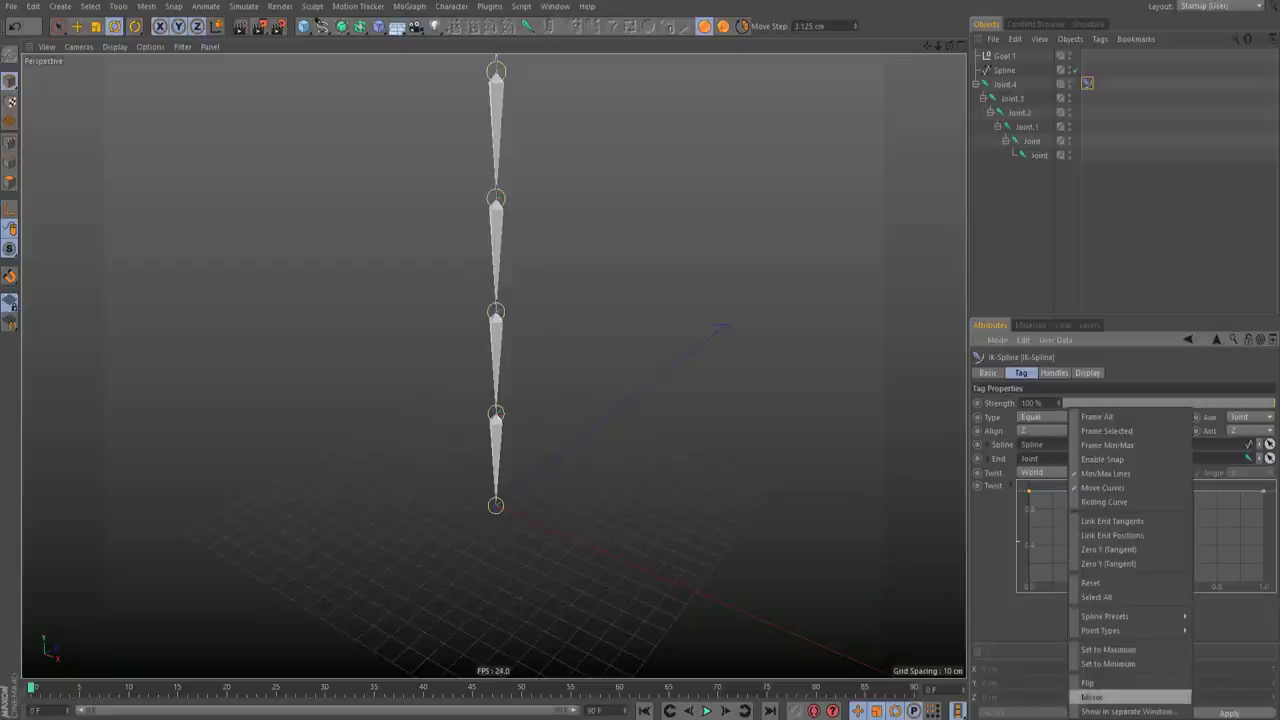
click(1034, 522)
click(1045, 472)
click(1043, 516)
click(615, 455)
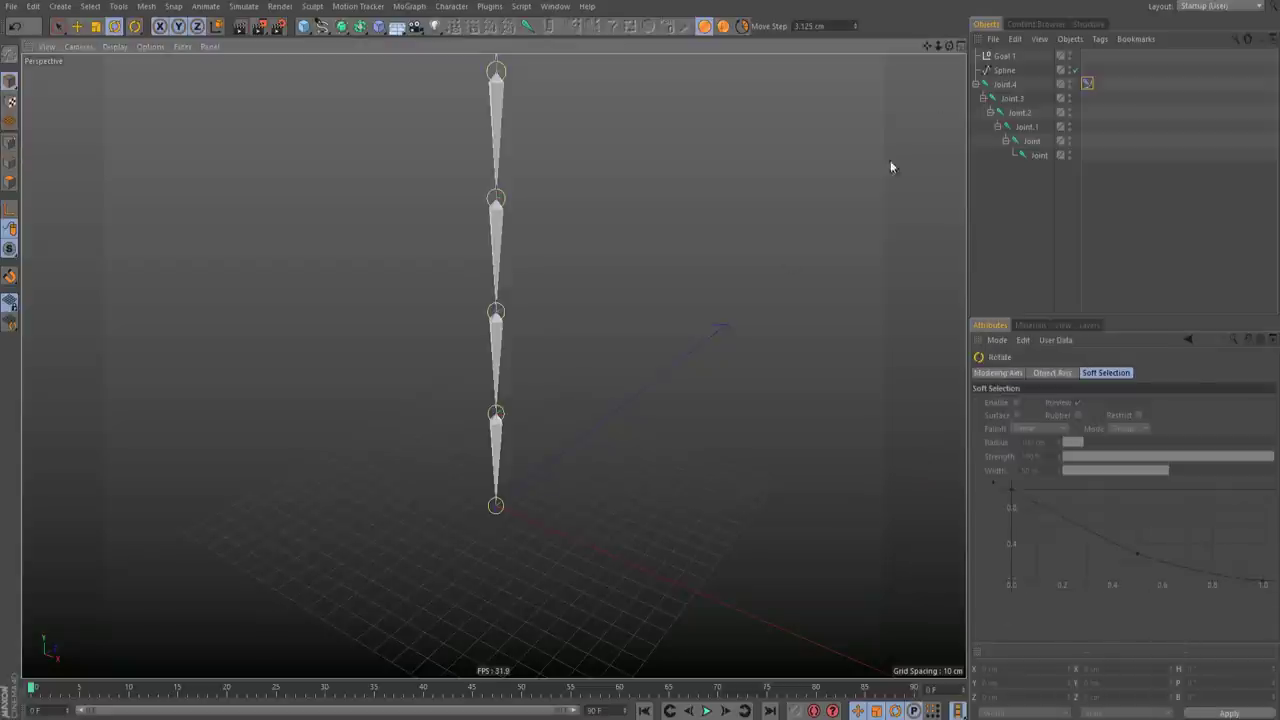
click(1000, 57)
mouse_move(508, 557)
mouse_down()
mouse_move(557, 543)
mouse_move(616, 483)
mouse_move(514, 556)
mouse_move(491, 556)
mouse_up()
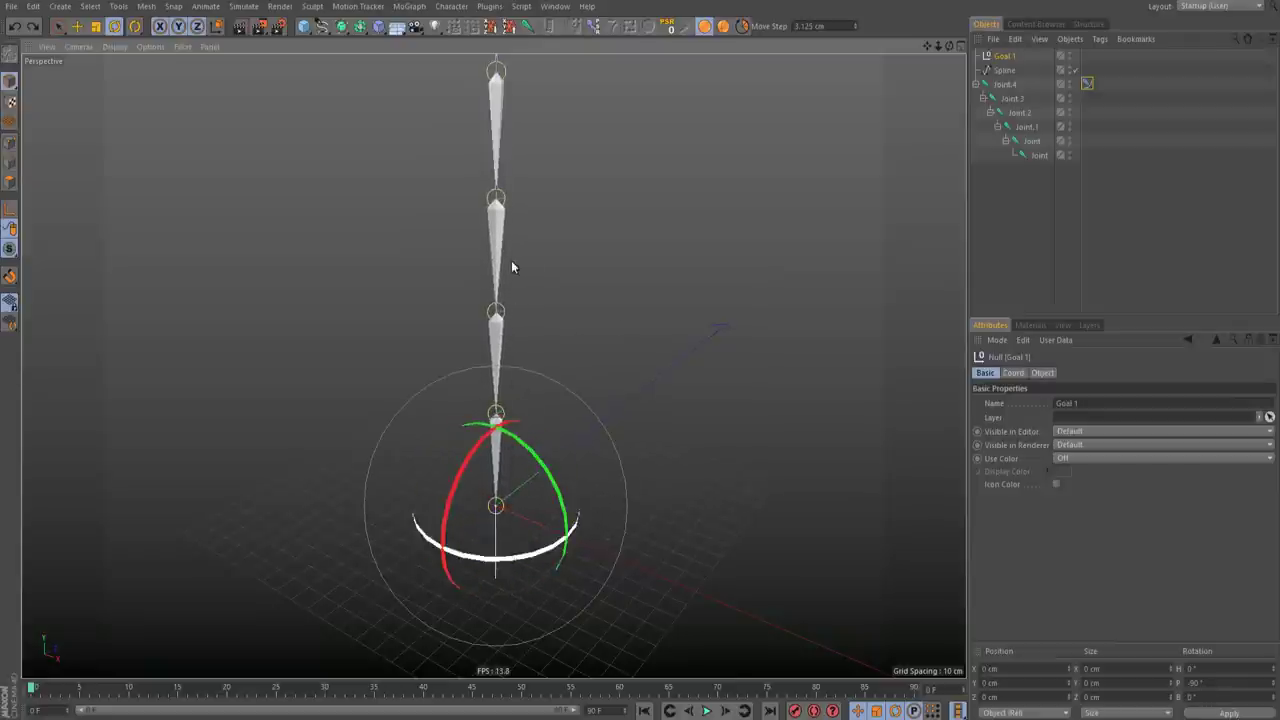
drag(500, 561, 560, 570)
key(ctrl+z)
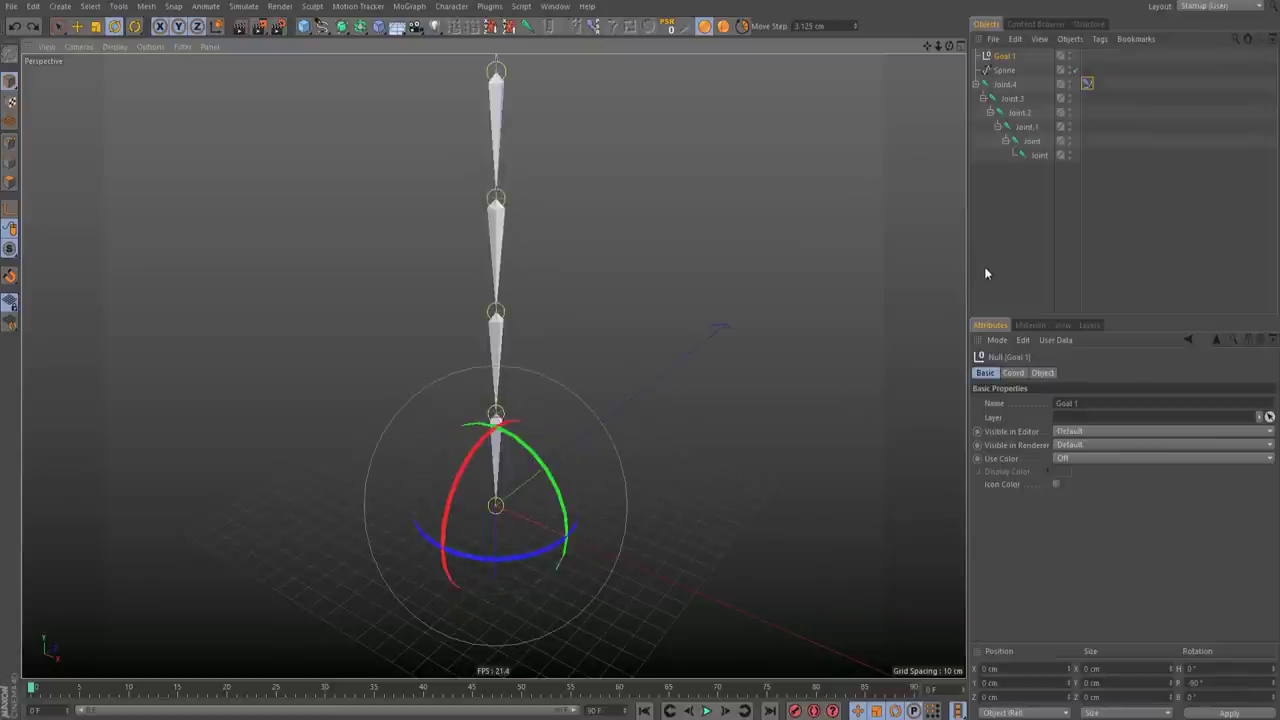
Step: Set the IK-Spline tag's twist option to World again
click(1087, 83)
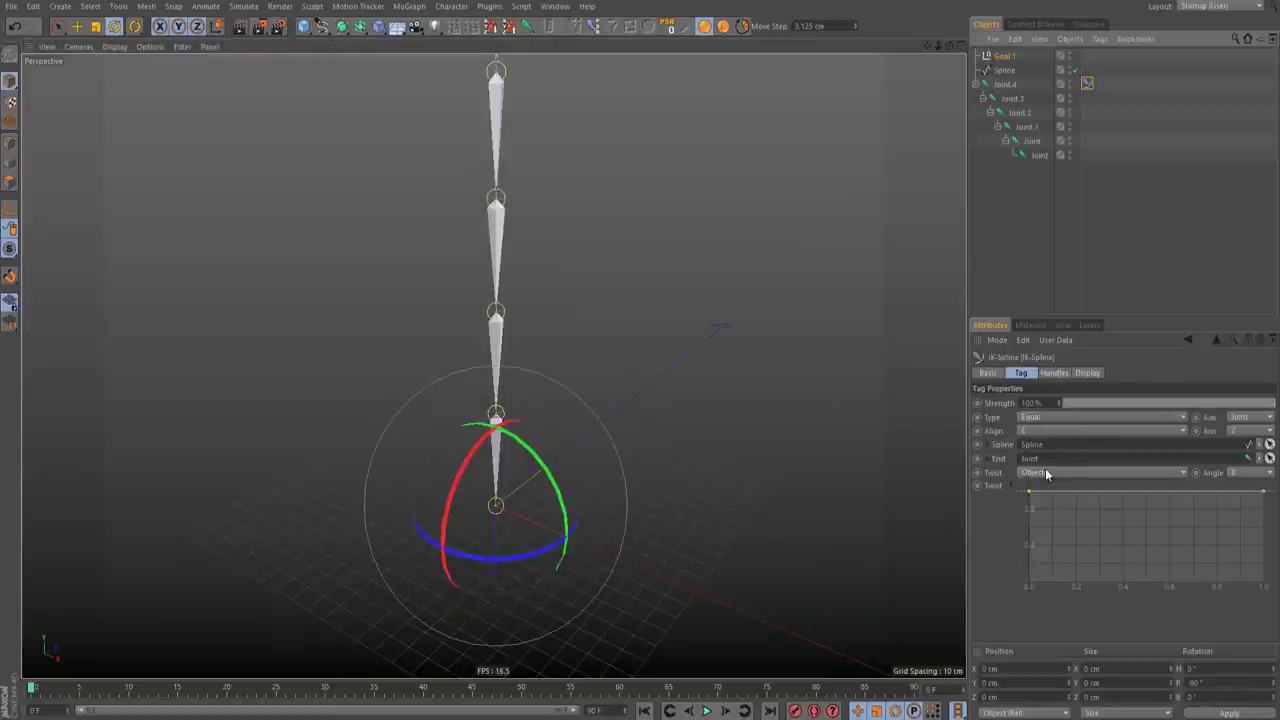
click(1046, 474)
click(1044, 502)
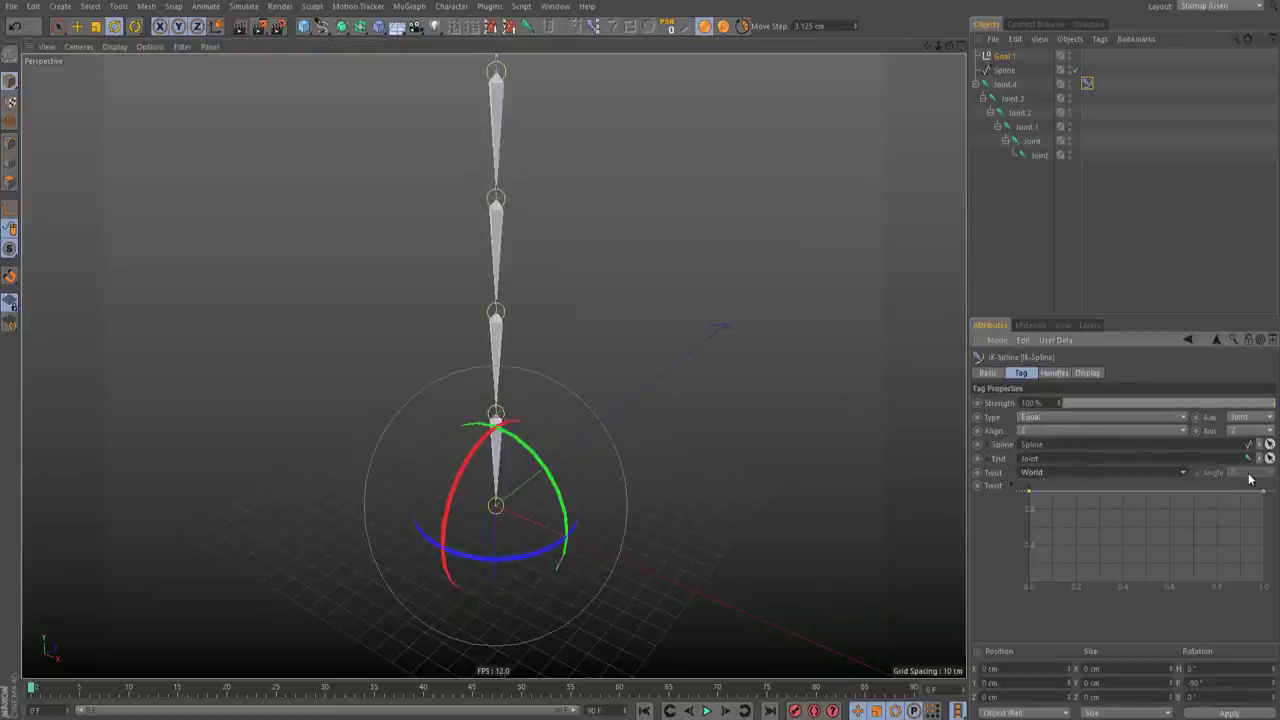
Step: Add a second handle with index 1 to the IK-Spline tag and create its controlling null
click(1055, 373)
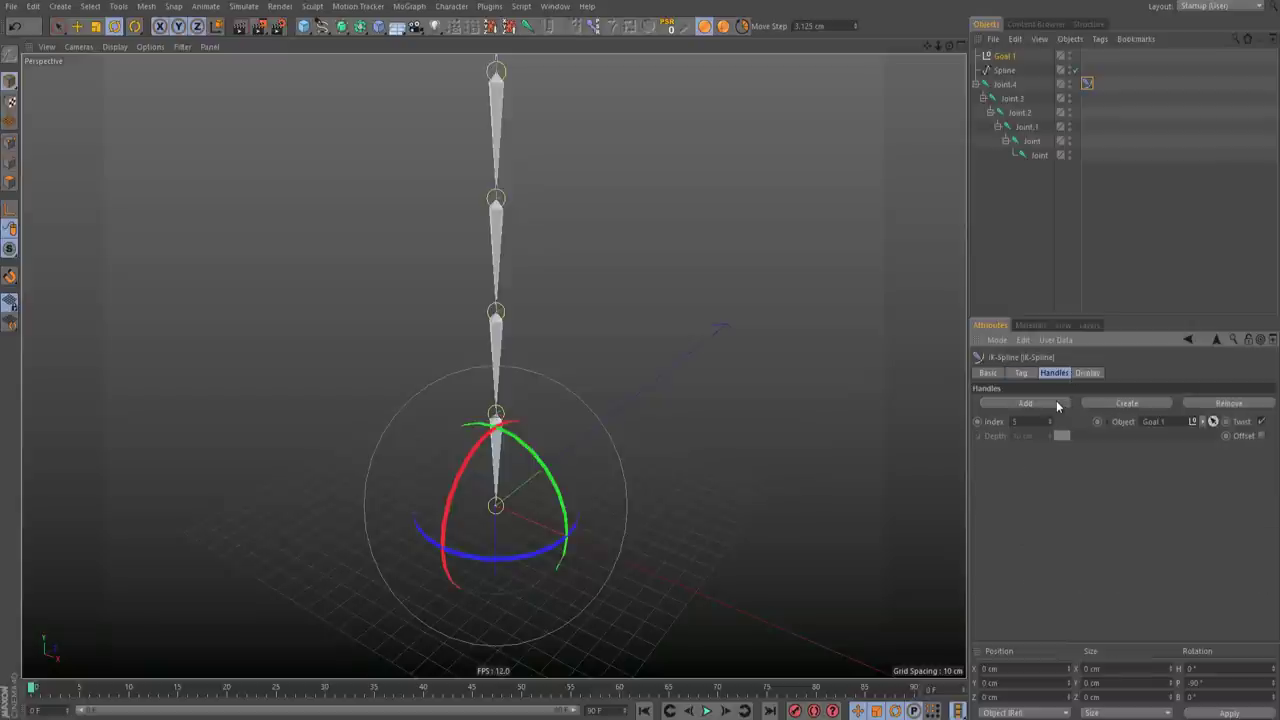
click(1054, 404)
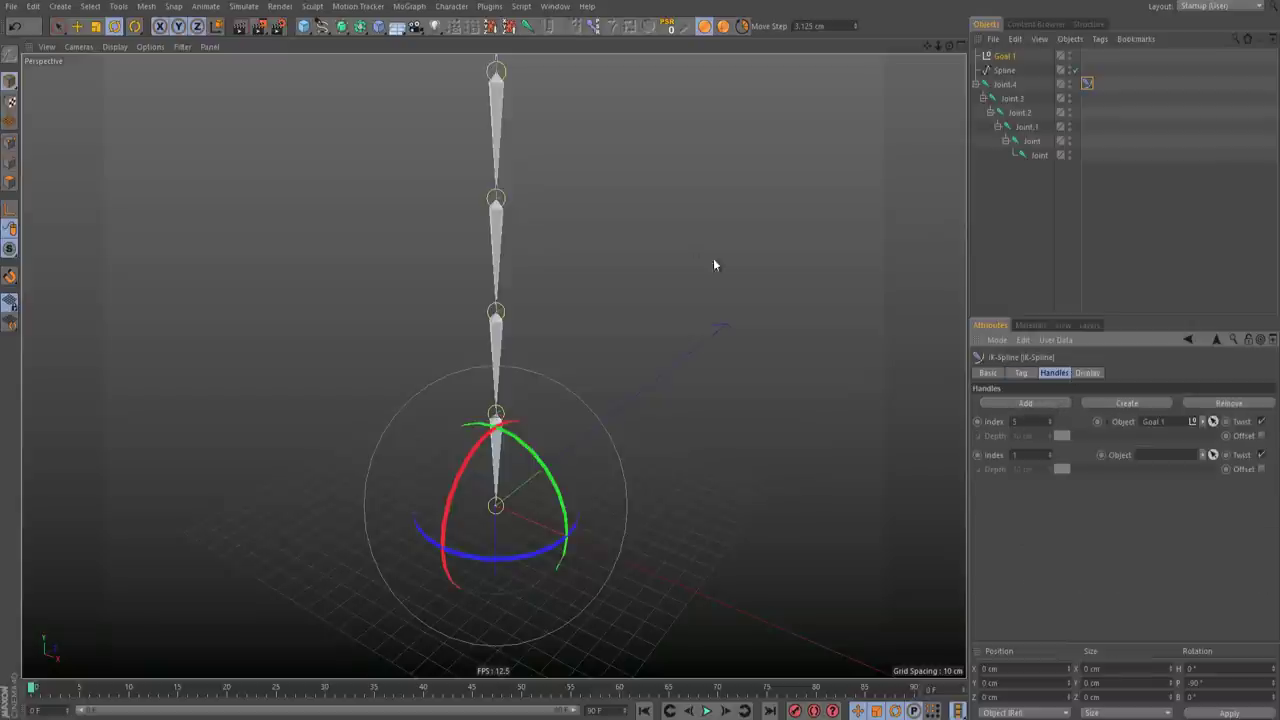
click(1104, 402)
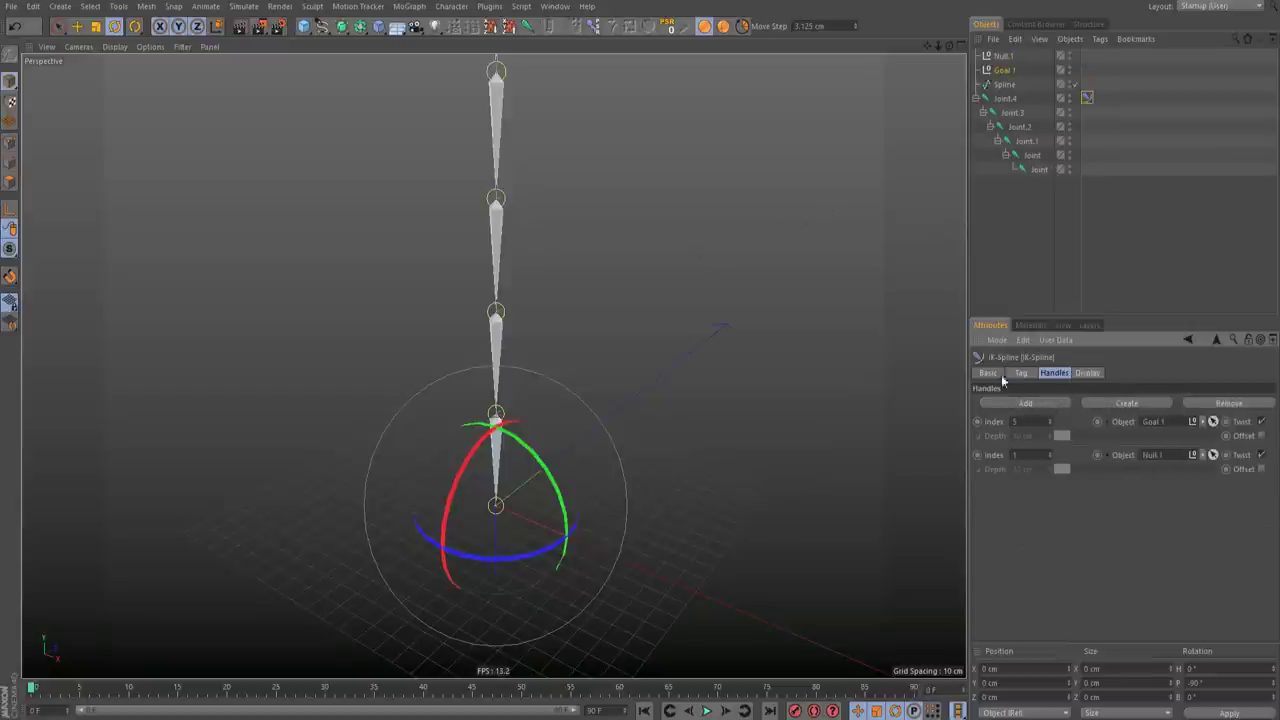
Step: Select the new upper handle null and try moving it sideways, undoing the move
click(1003, 56)
key(e)
drag(679, 278, 542, 320)
key(ctrl+z)
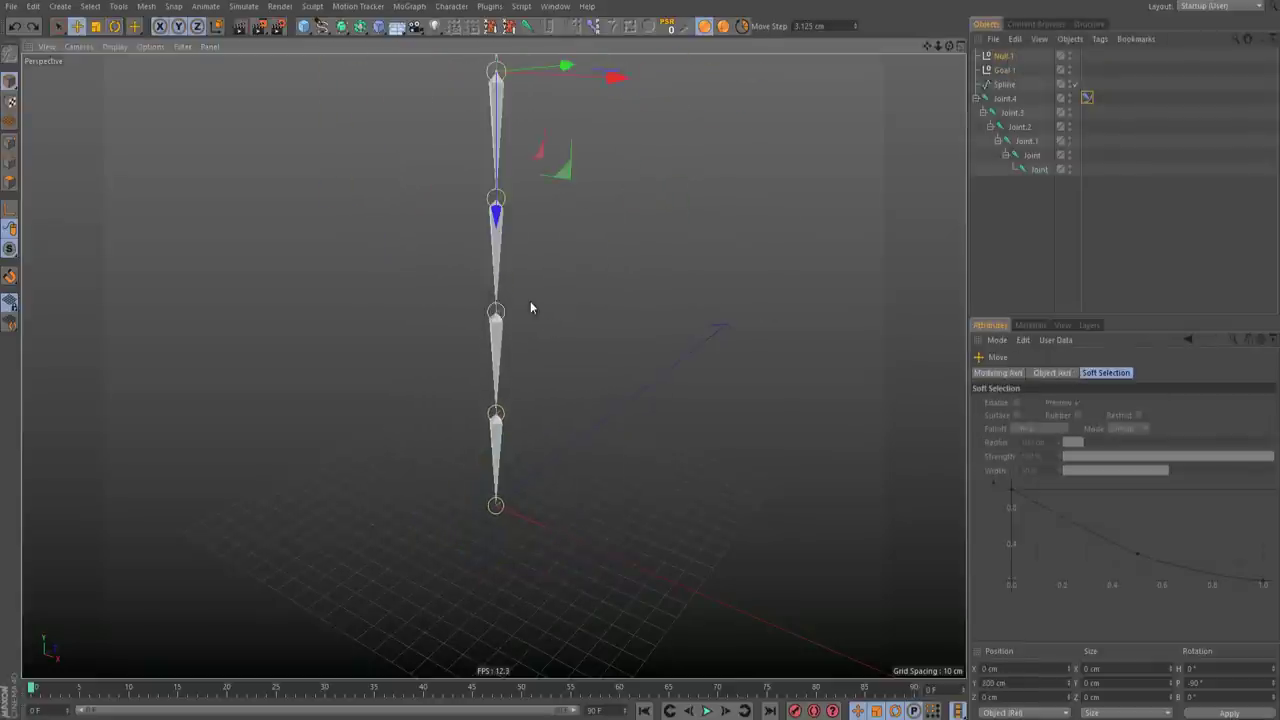
Step: Frame the whole joint chain and move the upper handle null about 52 cm along X to bend the chain
alt+middle_drag(516, 300, 509, 381)
alt+right_drag(509, 384, 491, 424)
alt+middle_drag(491, 424, 508, 424)
alt+right_drag(508, 424, 607, 381)
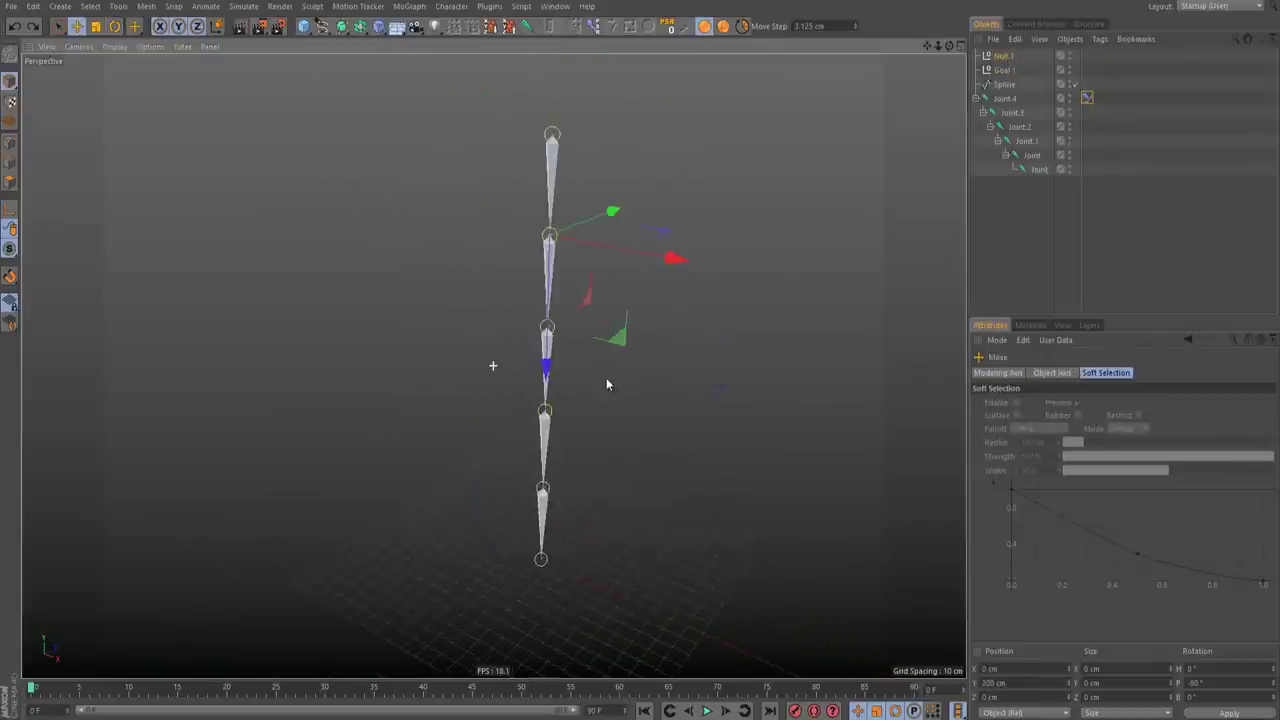
alt+drag(607, 381, 531, 177)
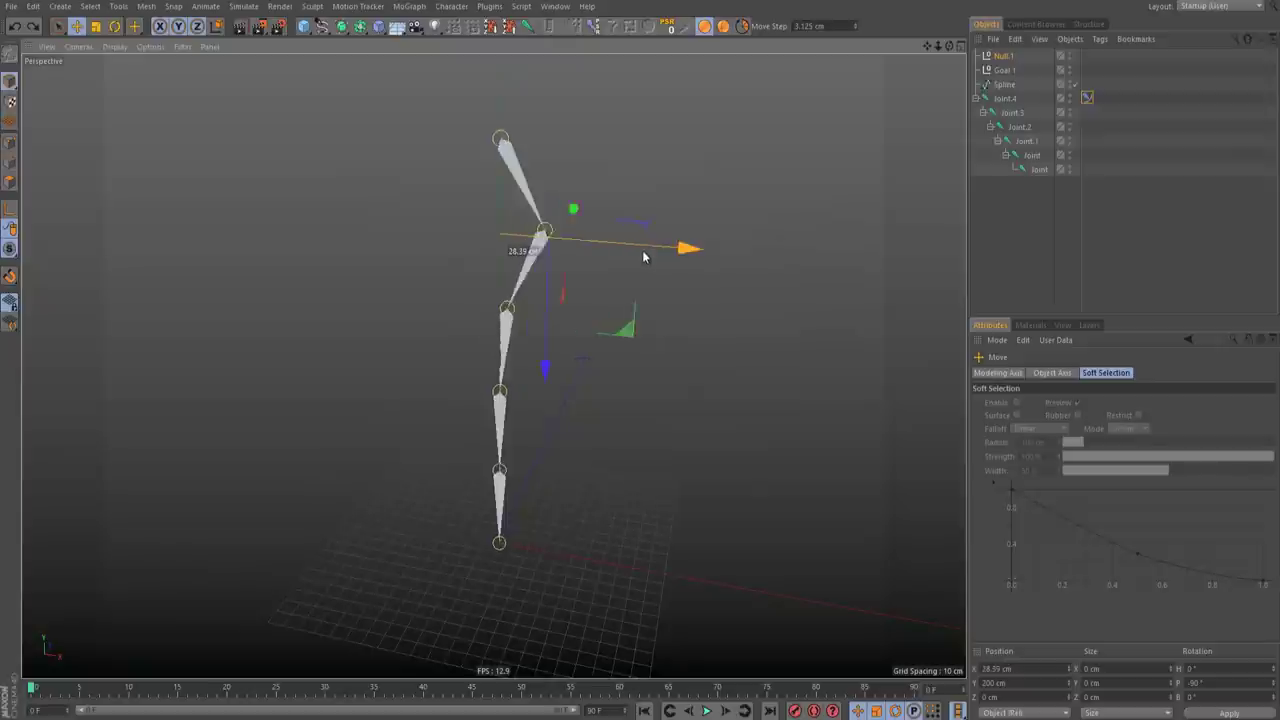
drag(644, 257, 646, 256)
alt+drag(524, 294, 589, 305)
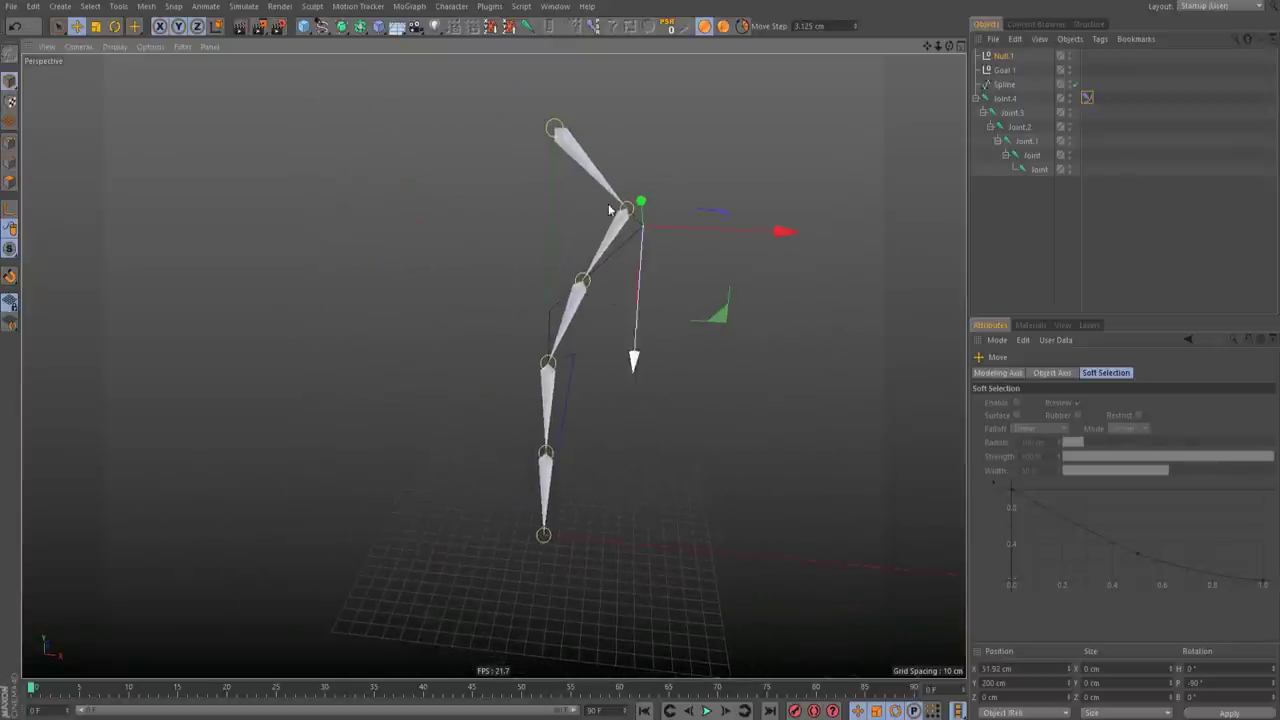
Step: Try moving the Goal 1 null and undo the moves of both handle nulls
click(1090, 101)
click(999, 72)
drag(852, 266, 918, 210)
key(ctrl+z)
key(ctrl+z)
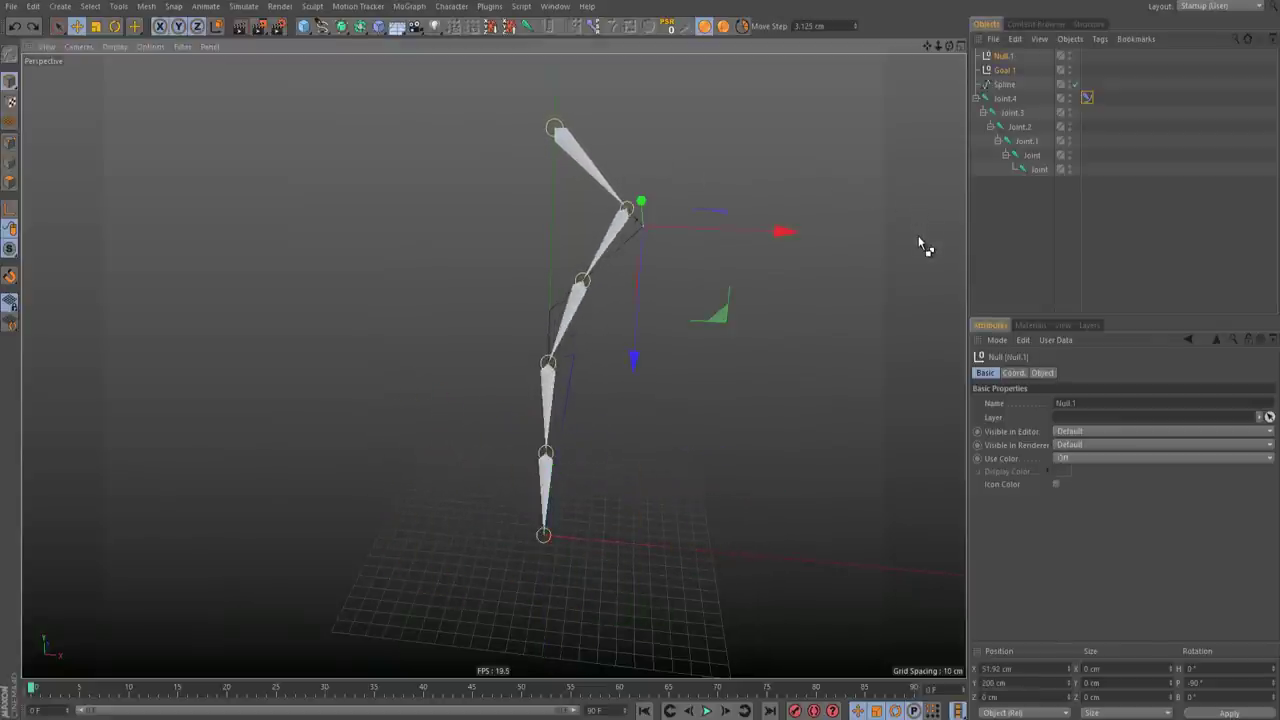
key(ctrl+z)
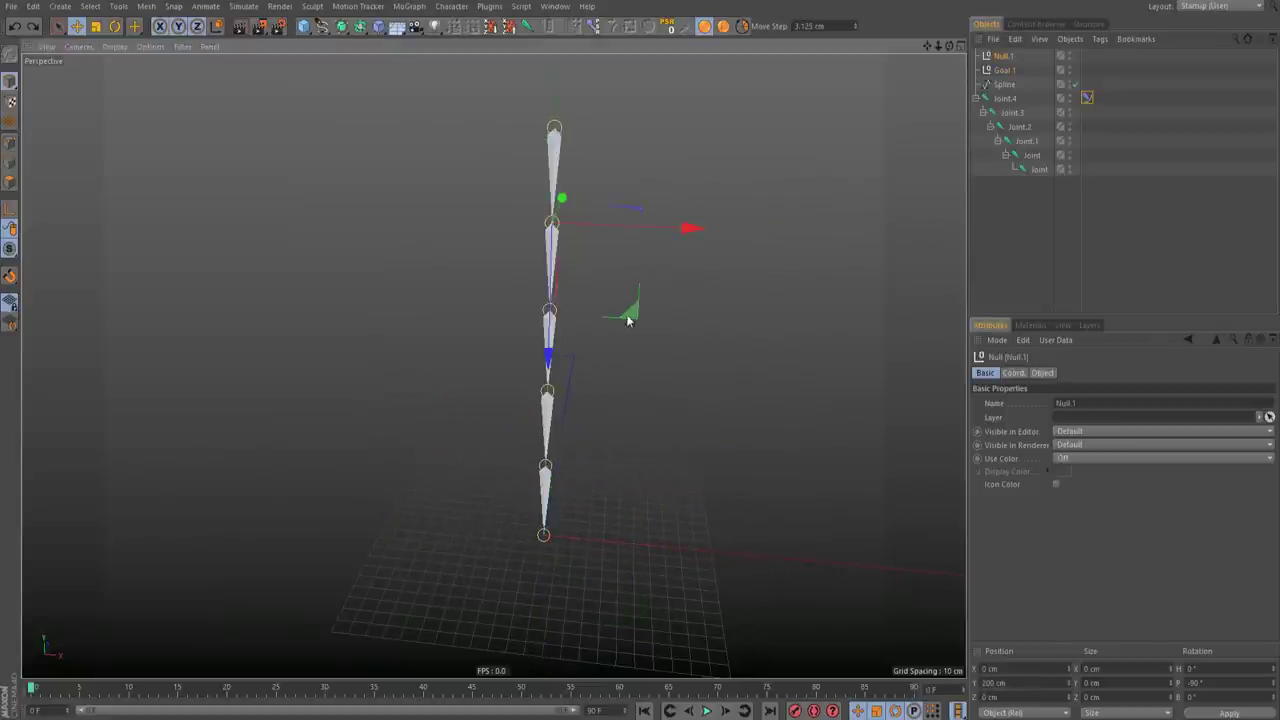
Step: Test the upper bend by moving the upper handle null twice within its XZ plane, undoing each move
drag(628, 320, 728, 313)
key(ctrl+z)
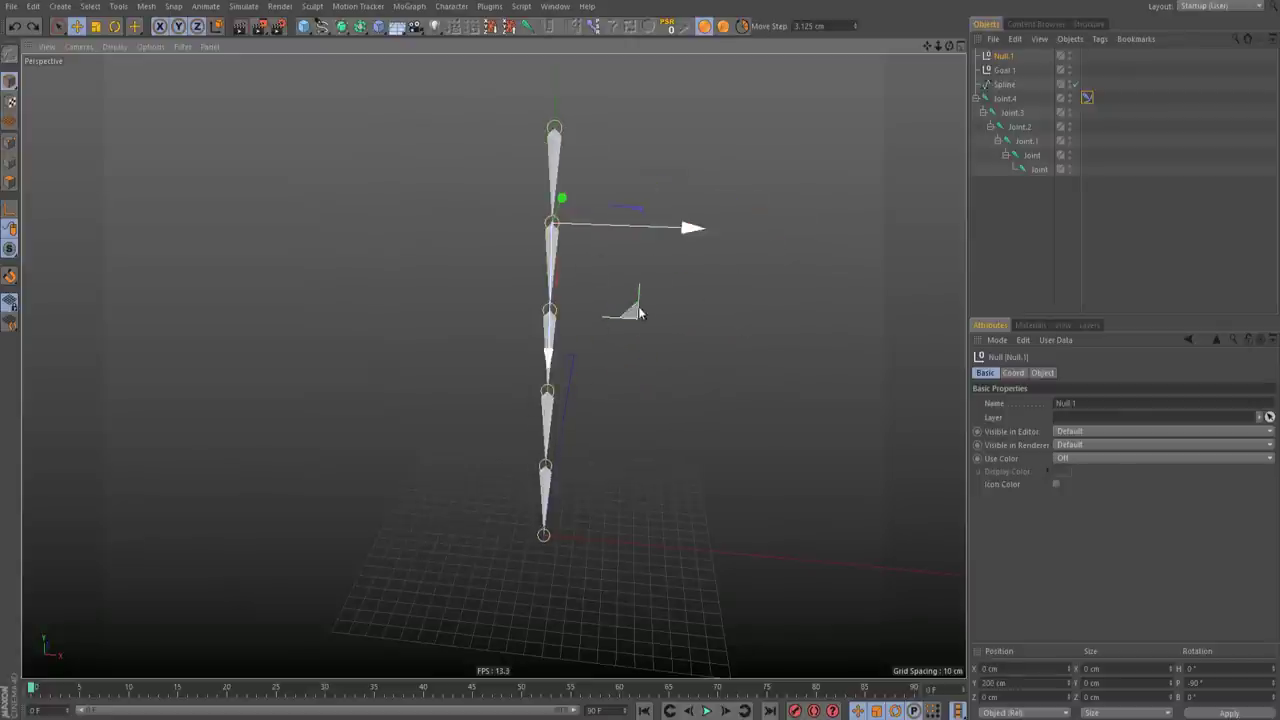
drag(640, 313, 754, 303)
key(ctrl+z)
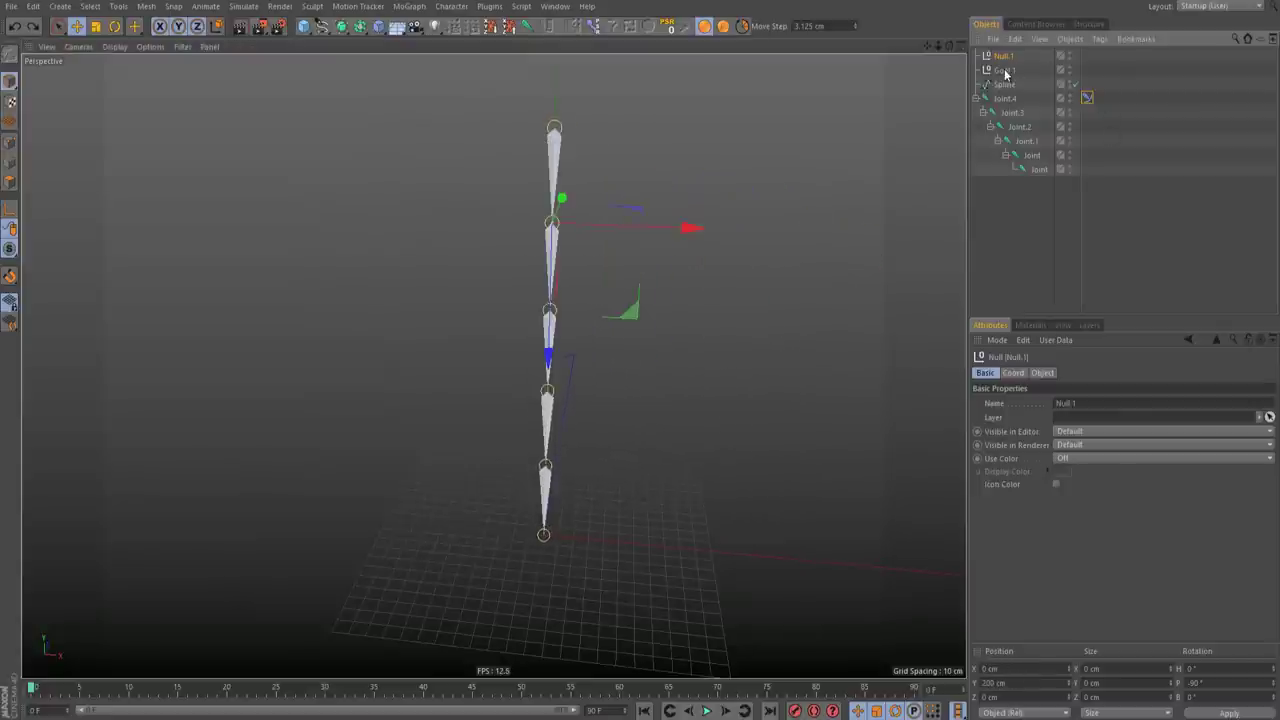
Step: Delete the Null.1 and Goal 1 handle nulls and remove the emptied handle entries from the IK-Spline tag
ctrl+click(1004, 70)
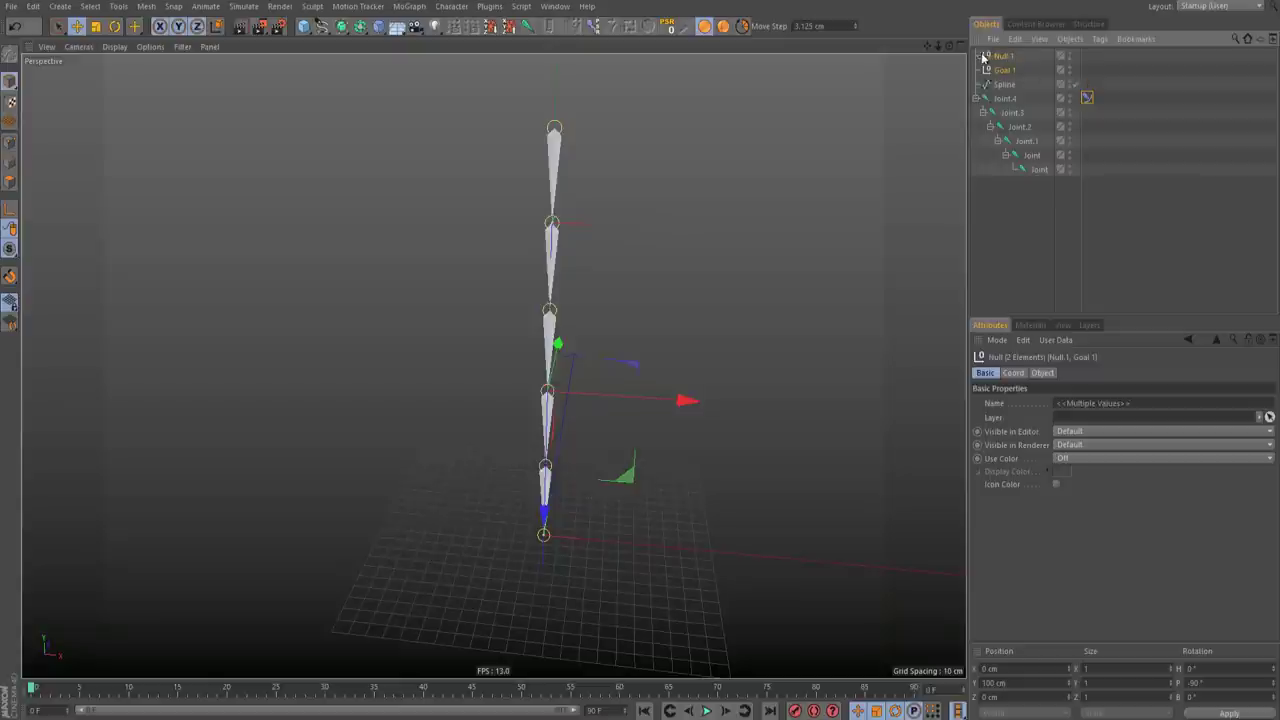
key(Delete)
click(1088, 69)
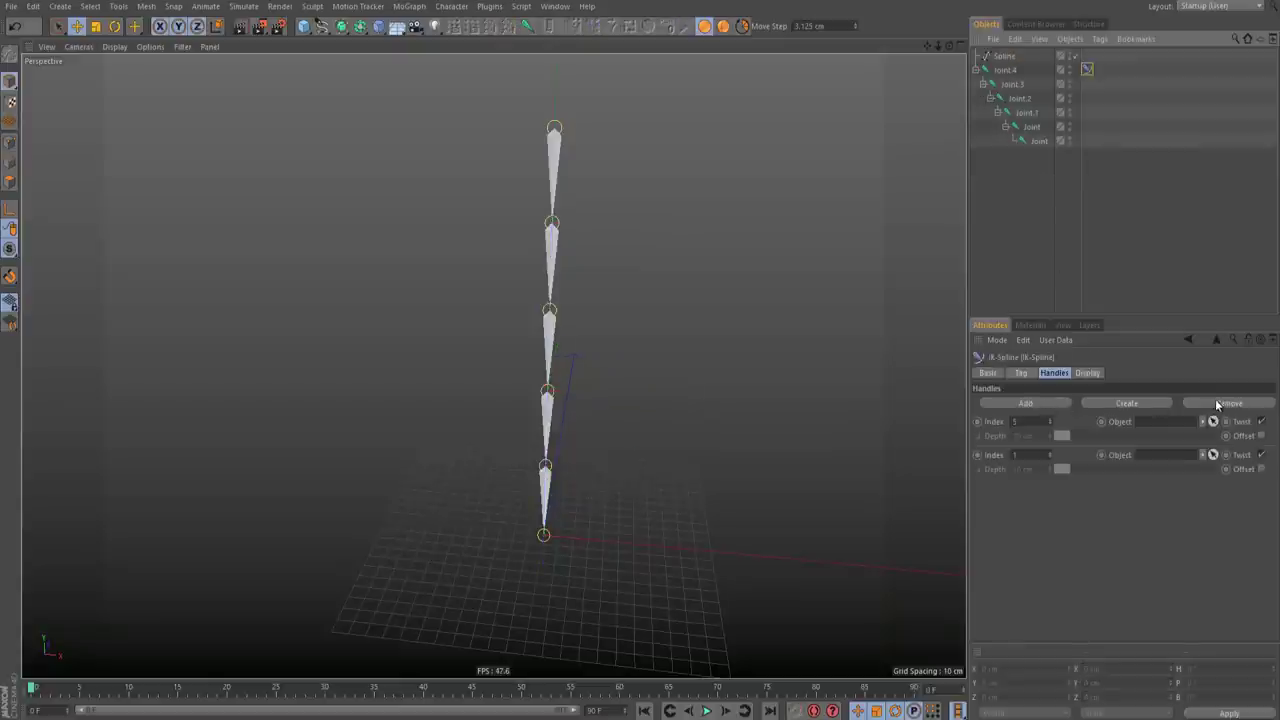
click(1218, 404)
Step: Add handles with indices 0 to 5 to the IK-Spline tag and create a null for each, removing the surplus entry
click(1019, 400)
click(1019, 400)
click(1019, 400)
click(1019, 400)
click(1019, 400)
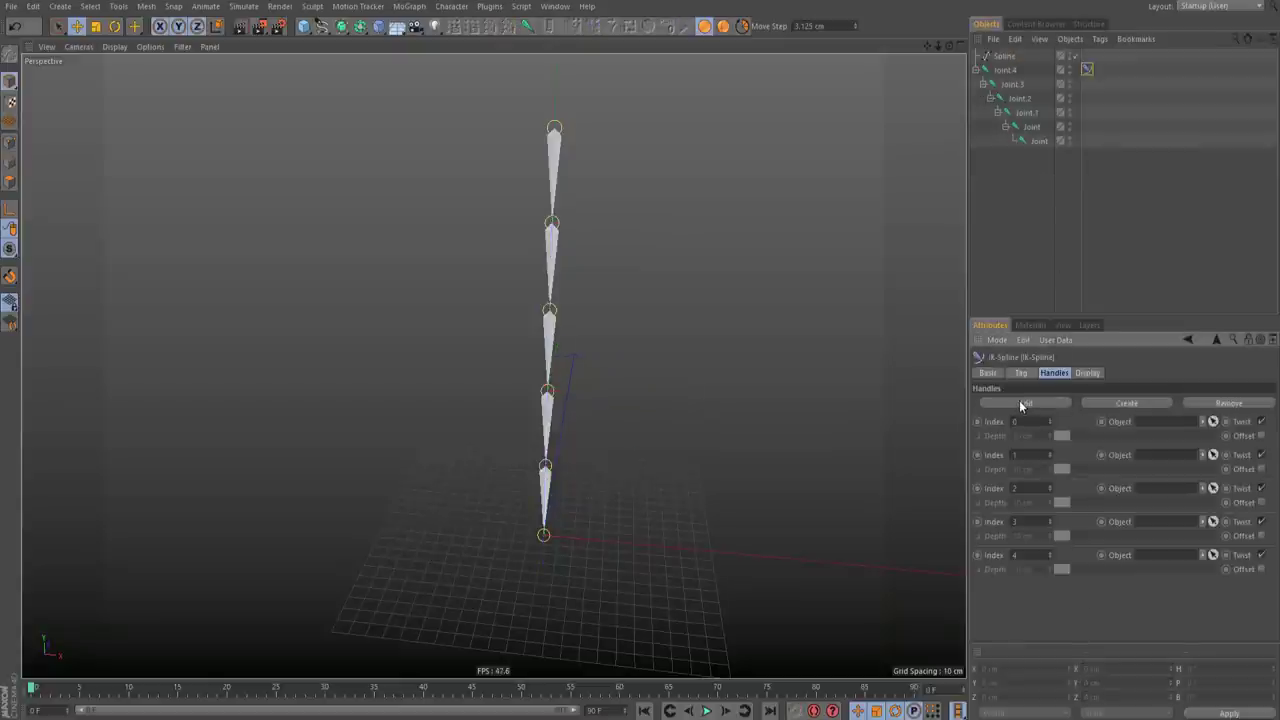
click(1019, 400)
click(1019, 400)
click(1106, 405)
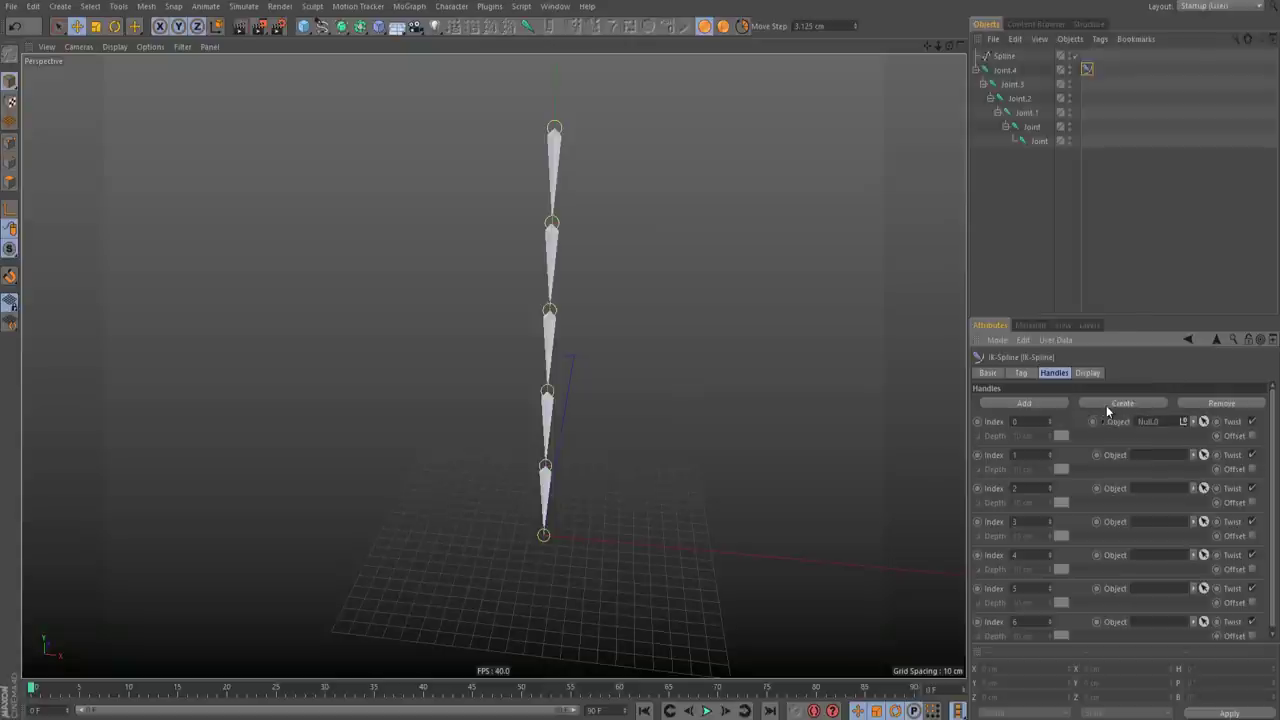
click(1238, 404)
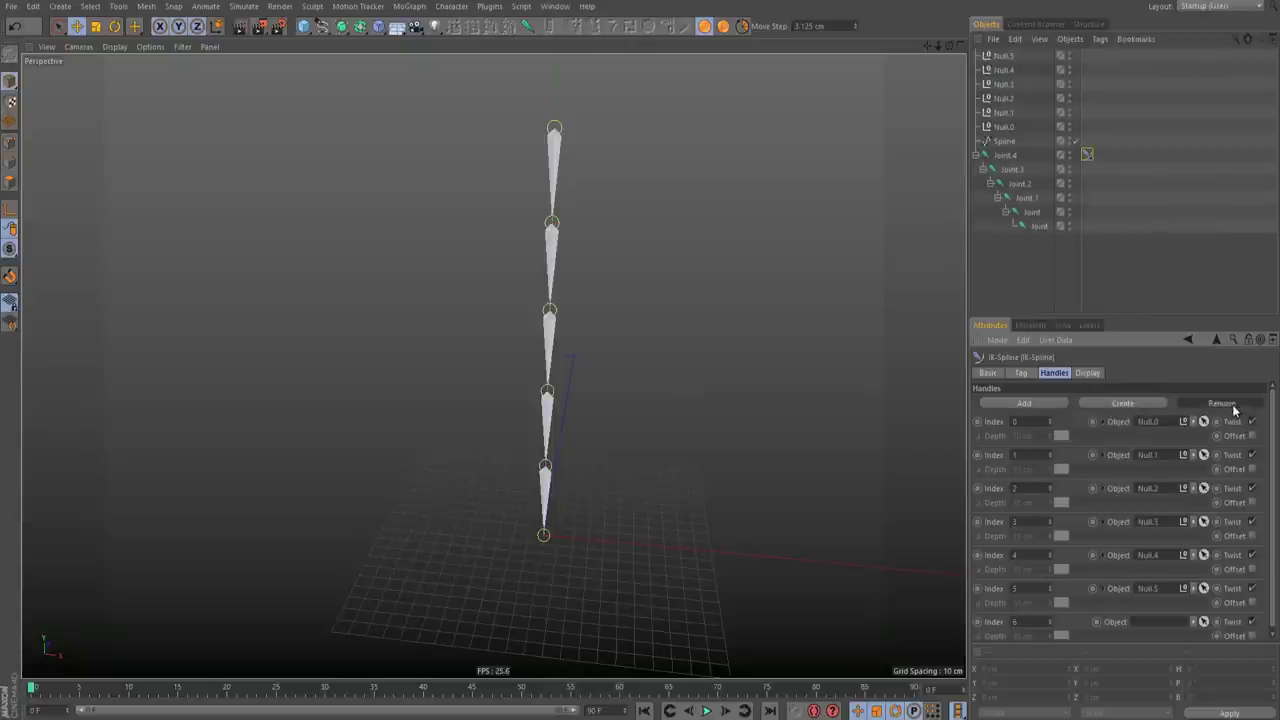
Step: Test the base of the chain by moving Null.5 and Null.4 together, undoing each move
click(1005, 57)
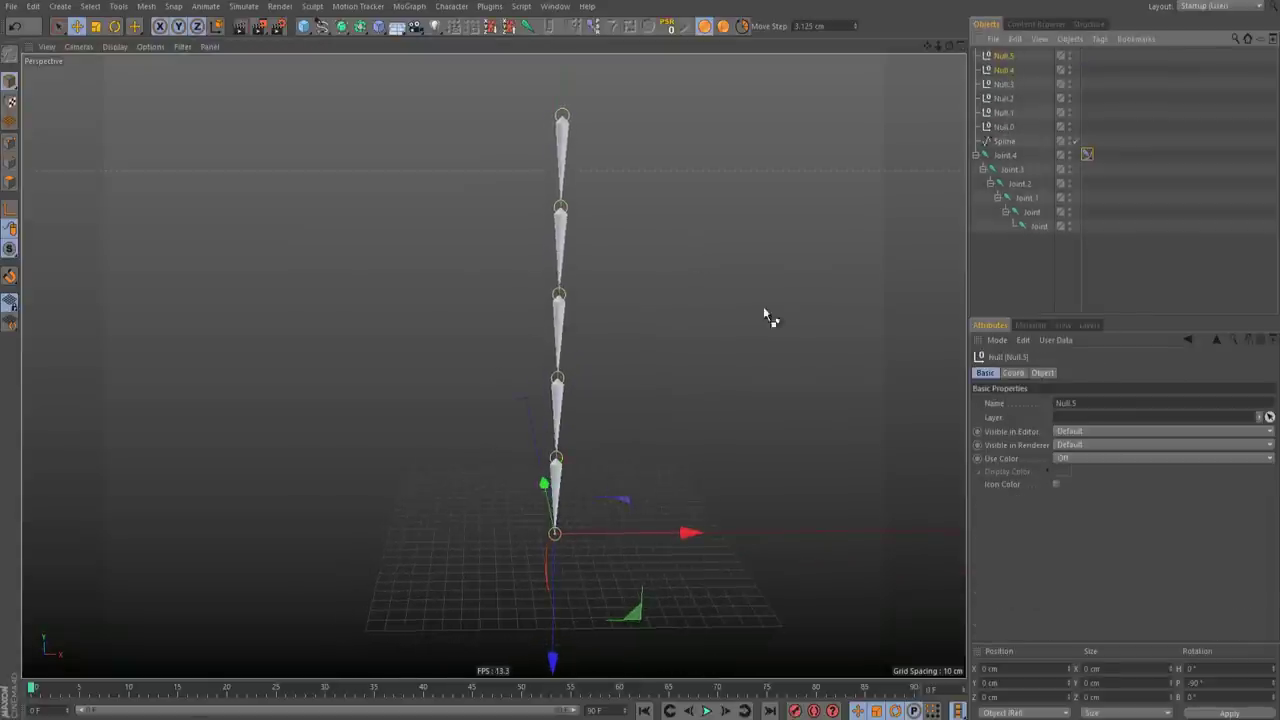
drag(648, 576, 752, 545)
key(ctrl+z)
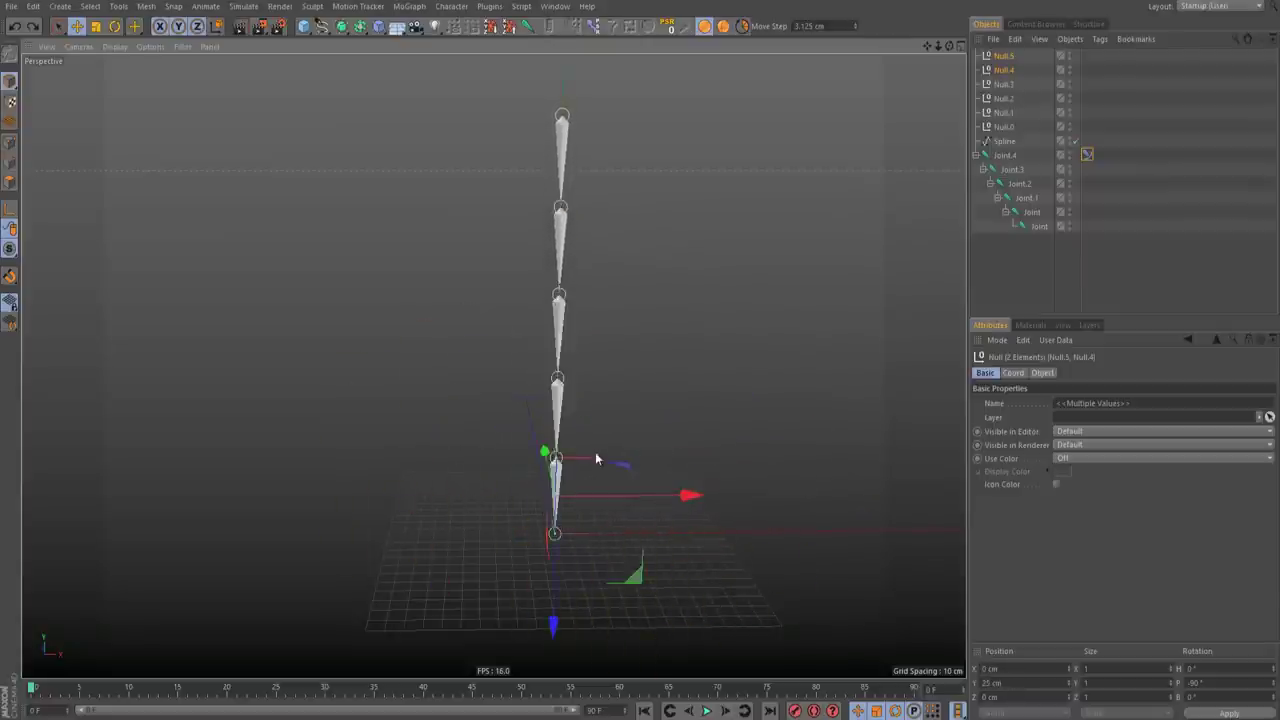
alt+middle_drag(595, 458, 526, 448)
alt+drag(526, 448, 566, 426)
alt+middle_drag(531, 527, 559, 529)
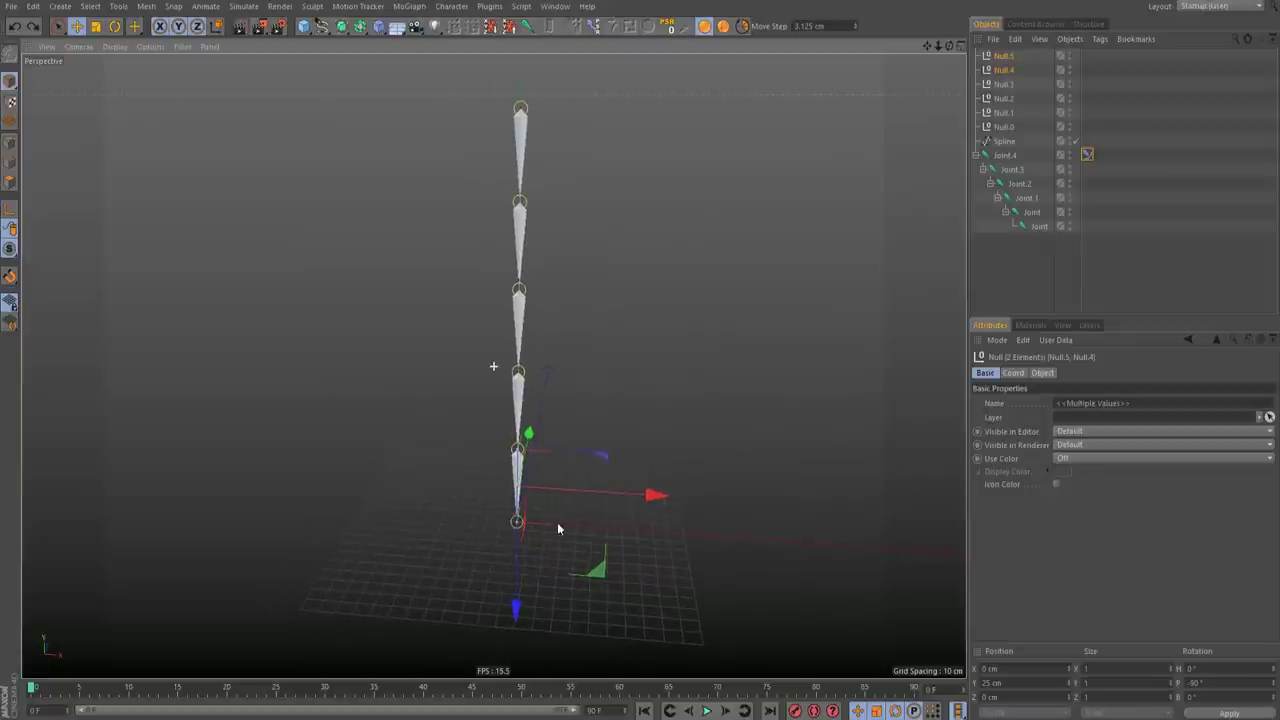
drag(608, 597, 648, 547)
key(ctrl+z)
Step: Add a cube, set its height to 300 cm, and raise it to a Y position of 120 cm around the joint chain
drag(303, 26, 420, 49)
click(1042, 373)
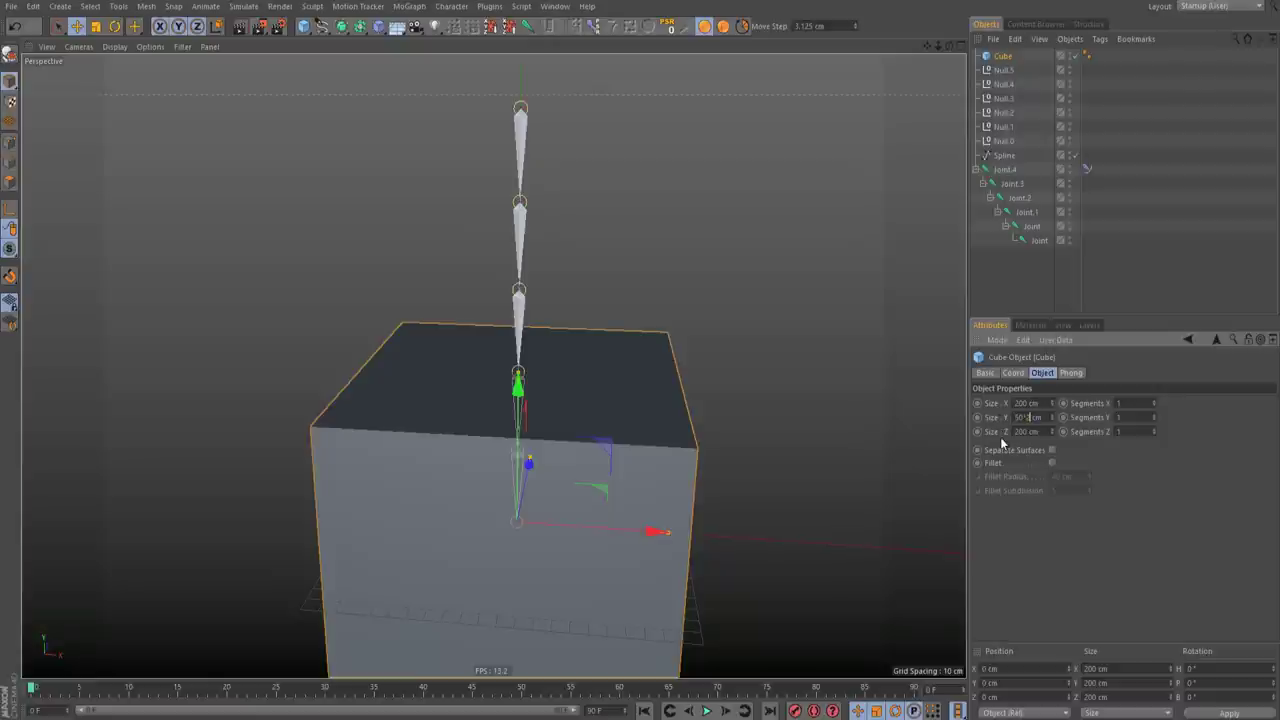
alt+right_drag(643, 371, 606, 399)
mouse_move(606, 397)
alt+mouse_down()
mouse_move(549, 348)
mouse_move(598, 408)
alt+mouse_up()
middle_click(600, 407)
middle_click(404, 480)
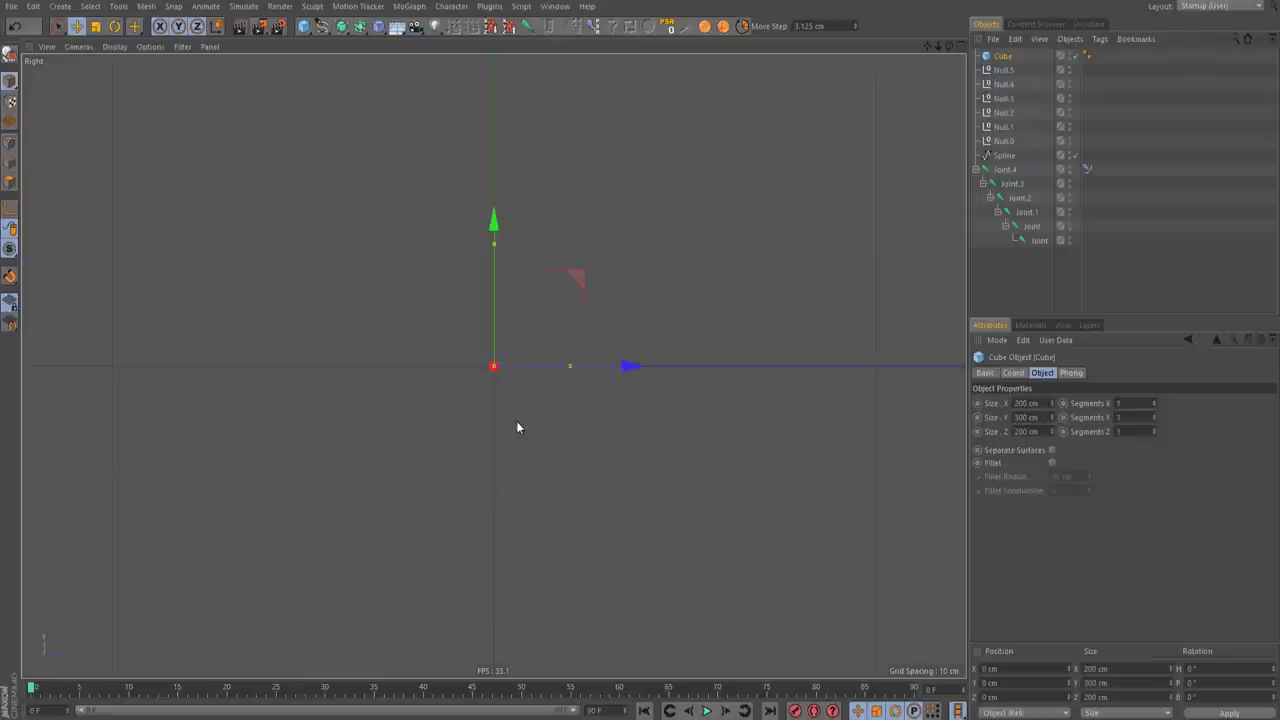
drag(492, 316, 487, 214)
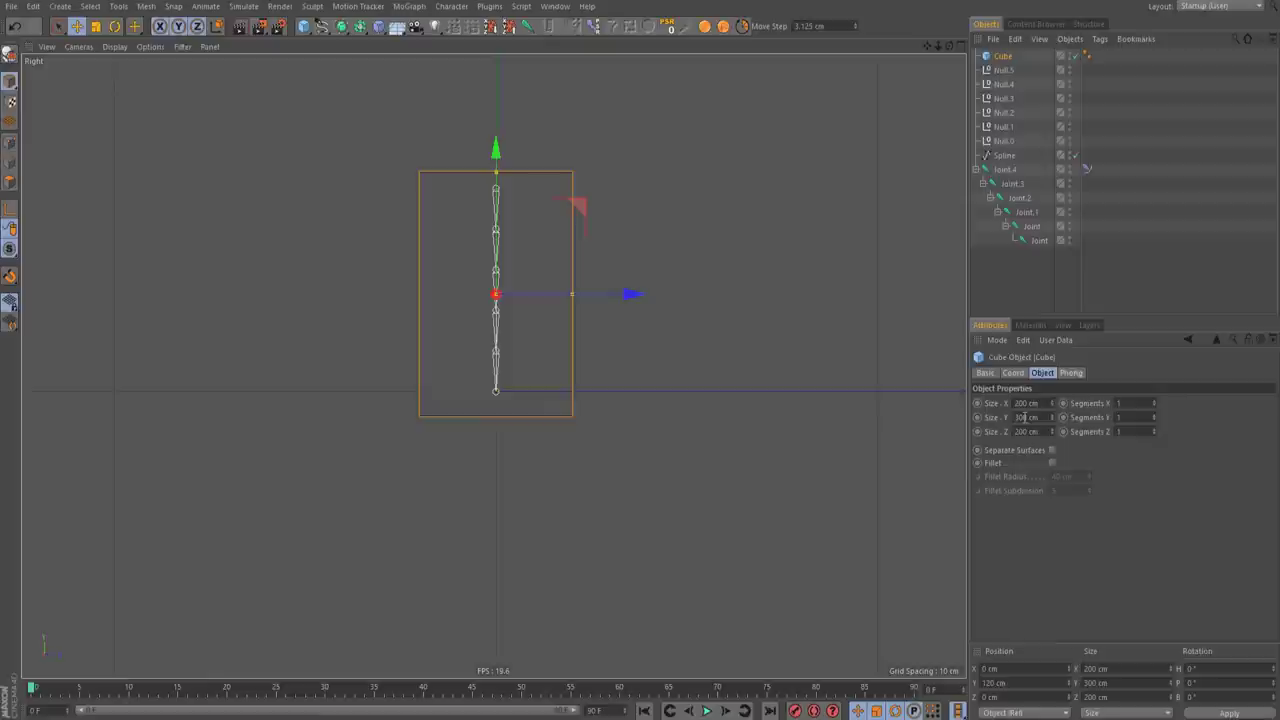
Step: Set the cube's height to 250 cm and its X and Z sizes to 31.75 cm
double_click(1020, 417)
text(250)
key(Return)
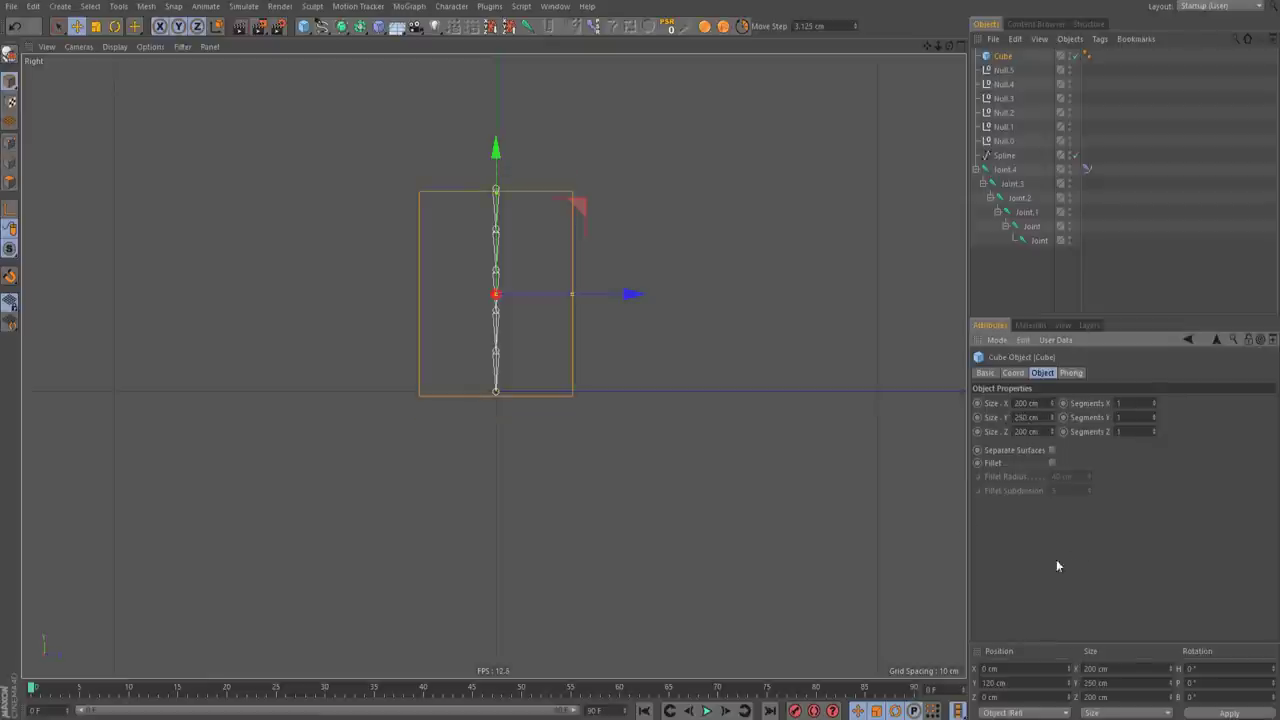
alt+right_drag(486, 300, 700, 313)
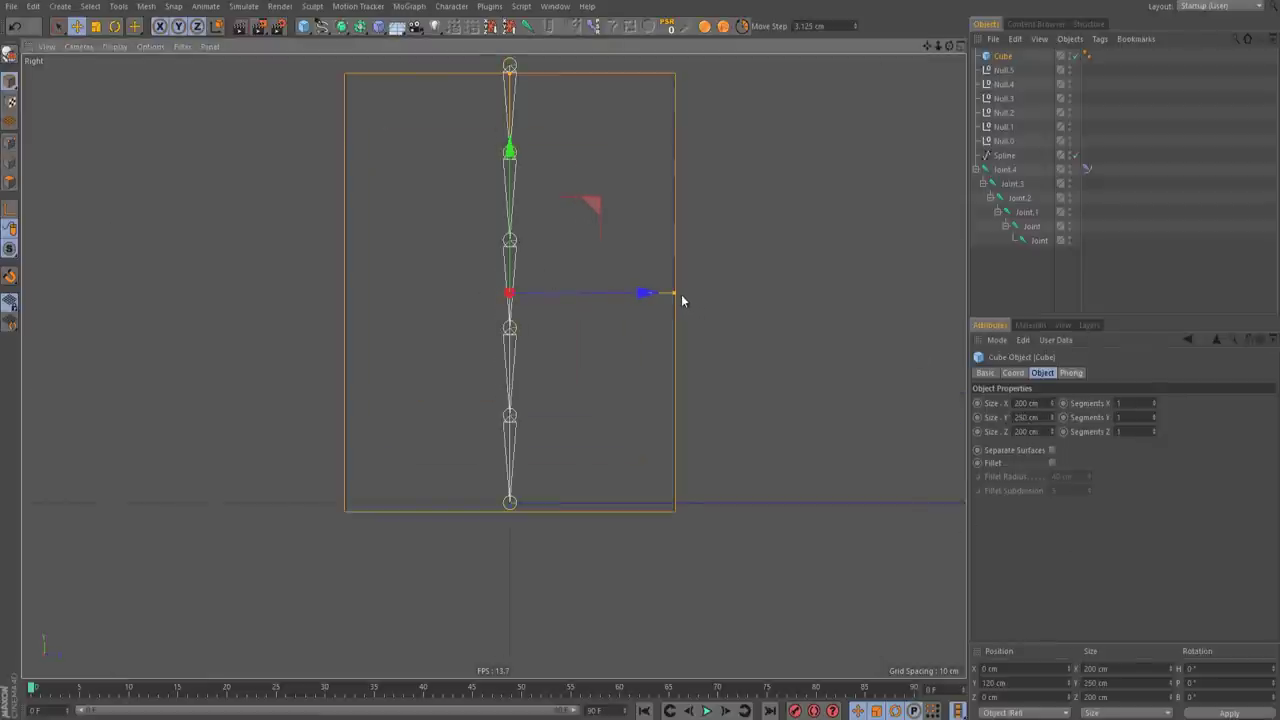
drag(681, 294, 534, 300)
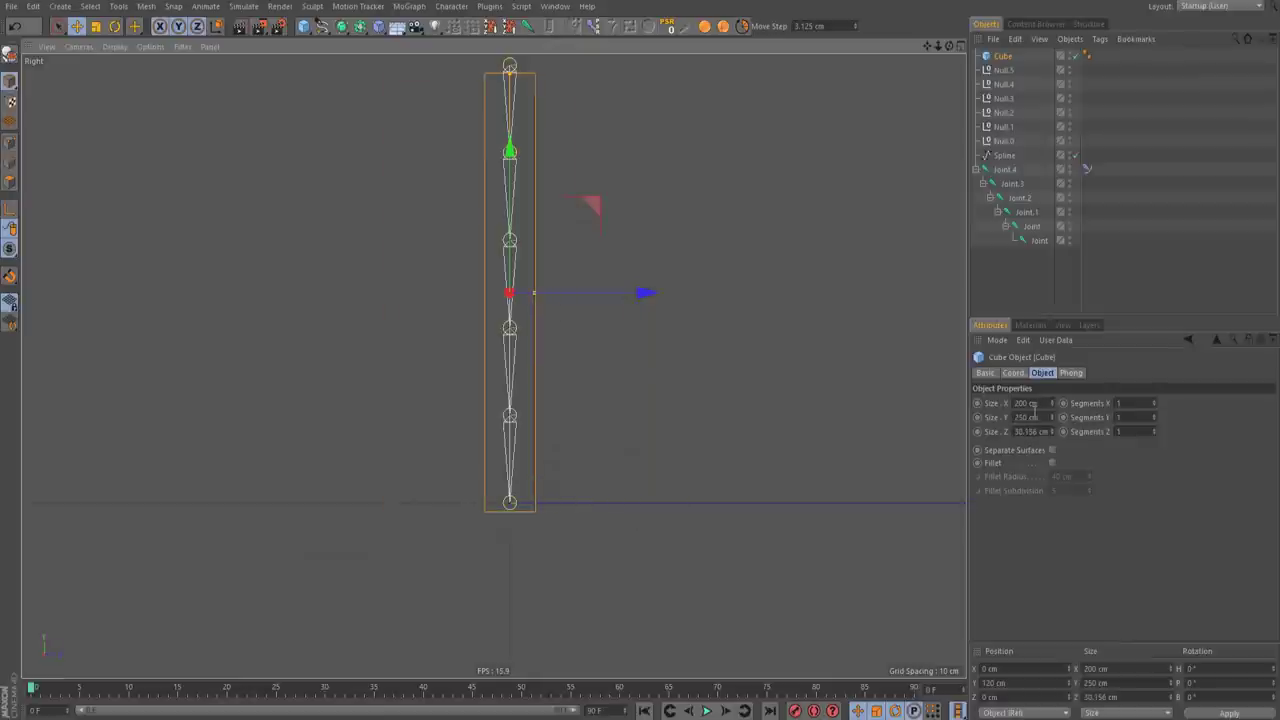
double_click(1033, 433)
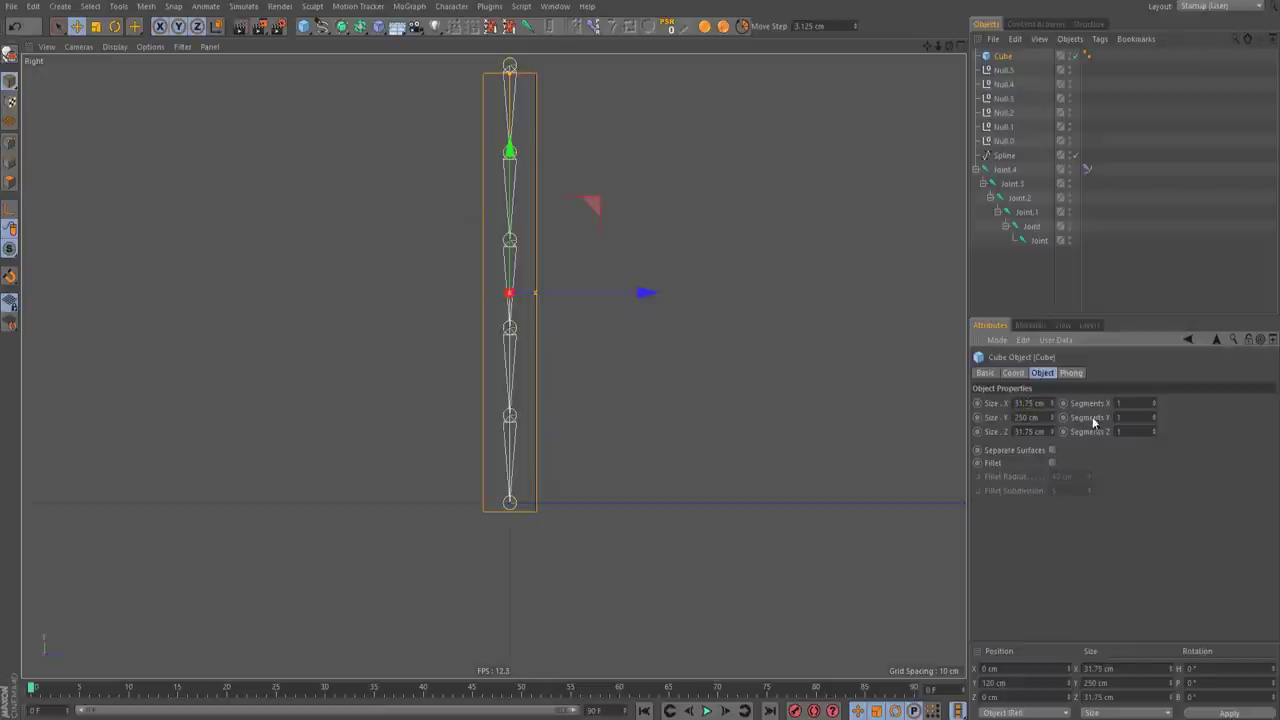
Step: Show the front view in wireframe display and divide the cube into 9 segments along Y
middle_click(624, 365)
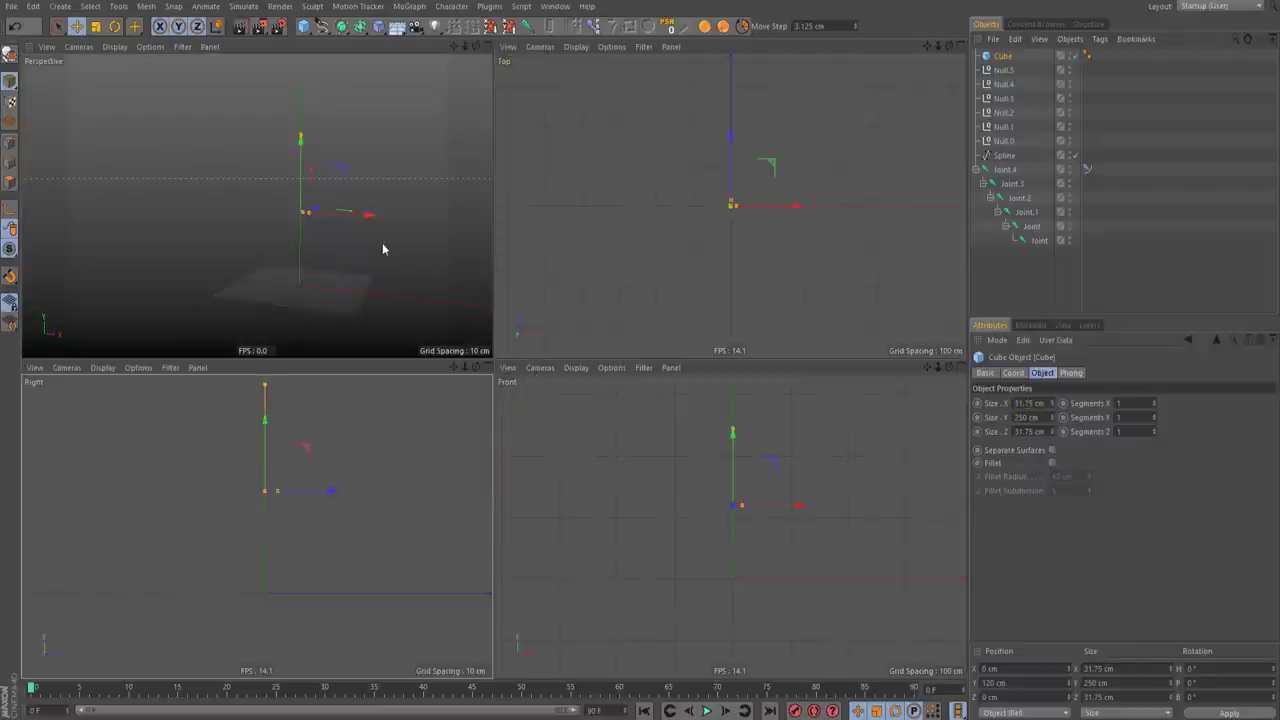
middle_click(470, 315)
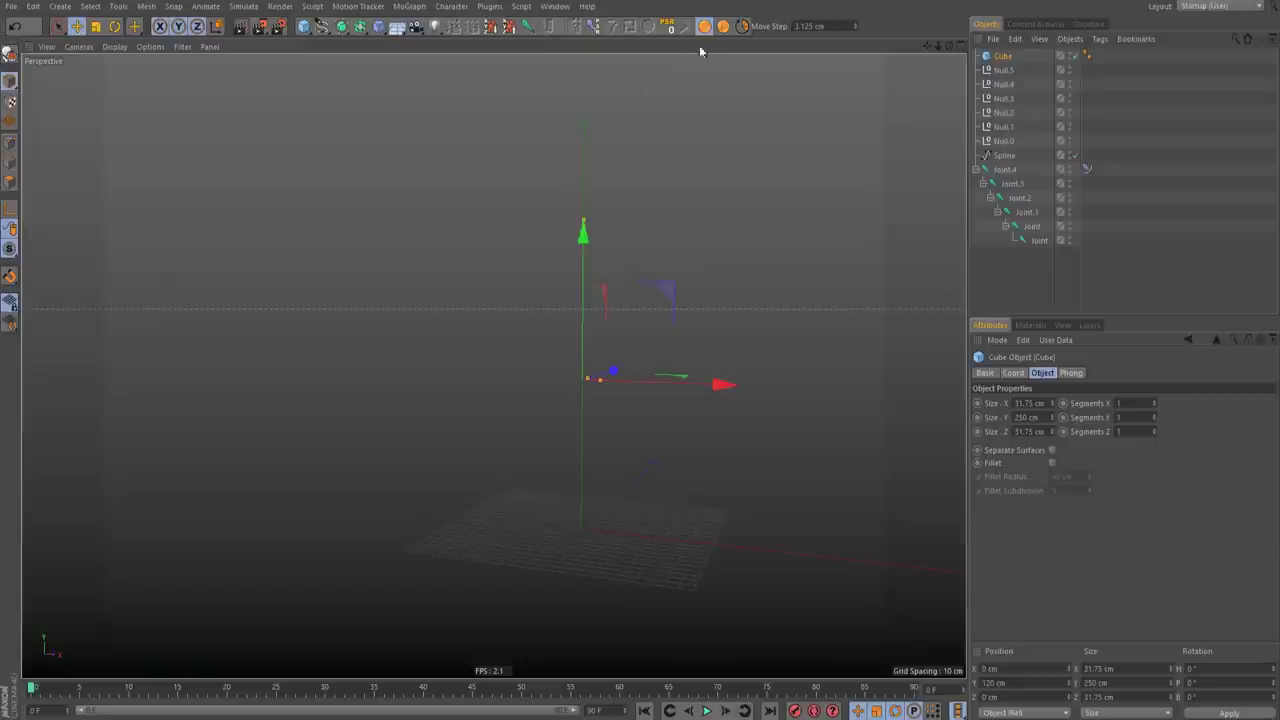
middle_click(772, 330)
middle_click(498, 491)
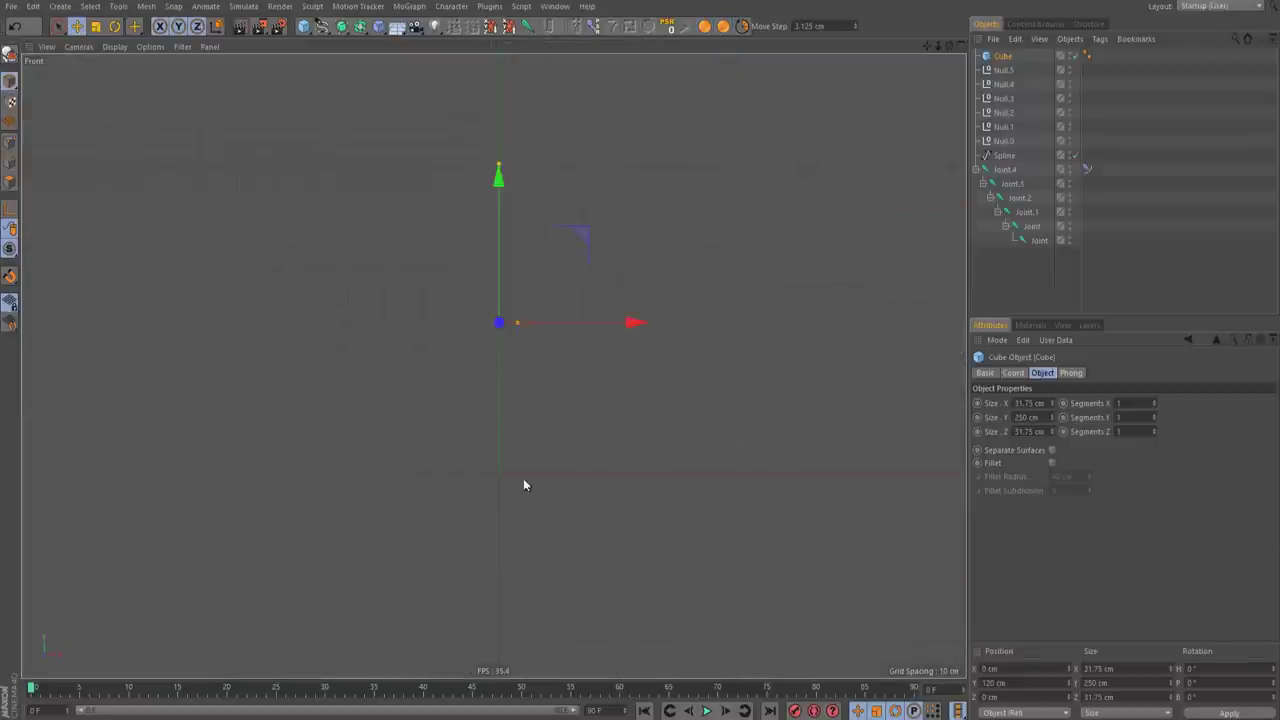
click(1132, 417)
click(98, 49)
mouse_move(118, 48)
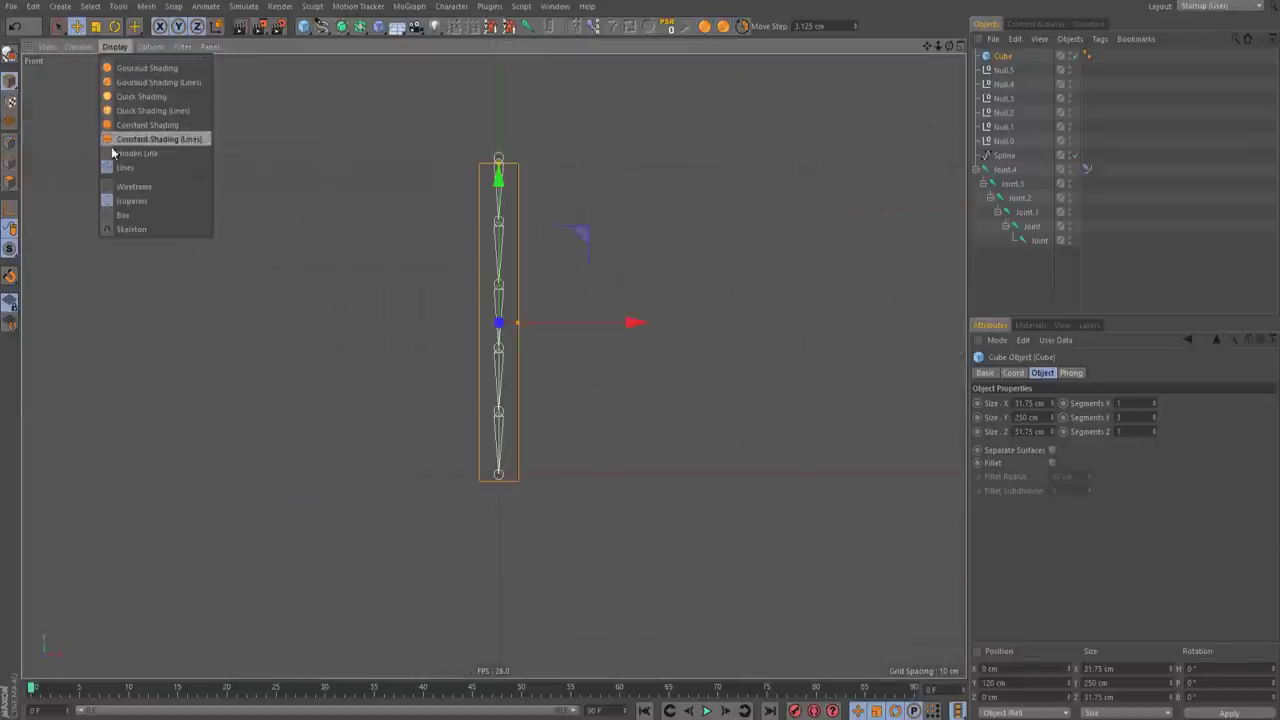
click(113, 187)
click(1132, 418)
scroll(1133, 418, up, 1)
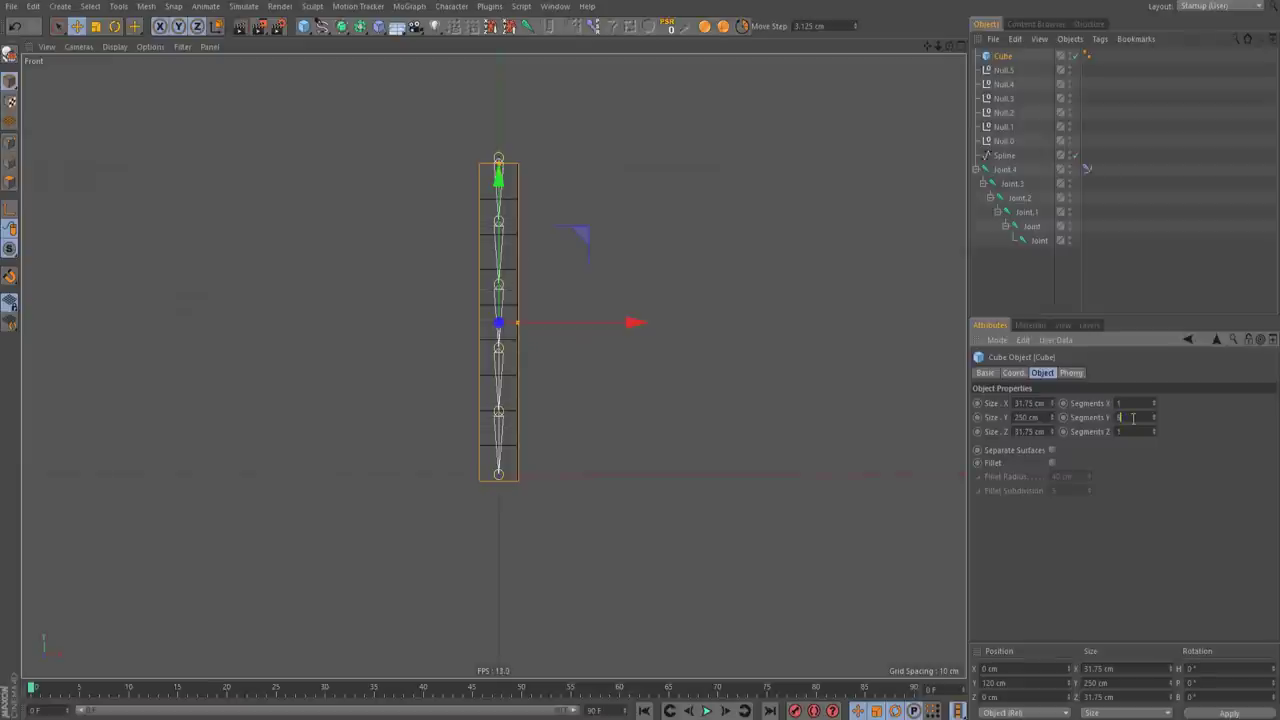
Step: Make the cube editable and bind it to all joints of the chain
middle_click(621, 412)
middle_click(266, 149)
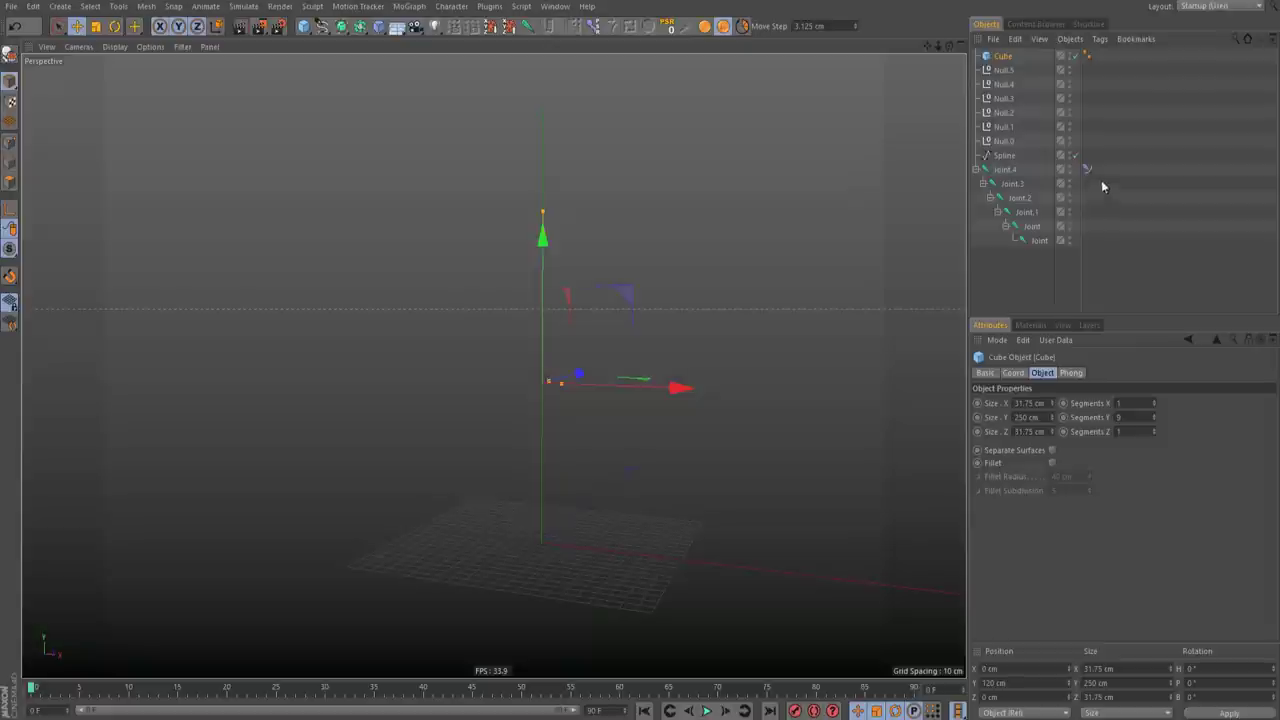
key(c)
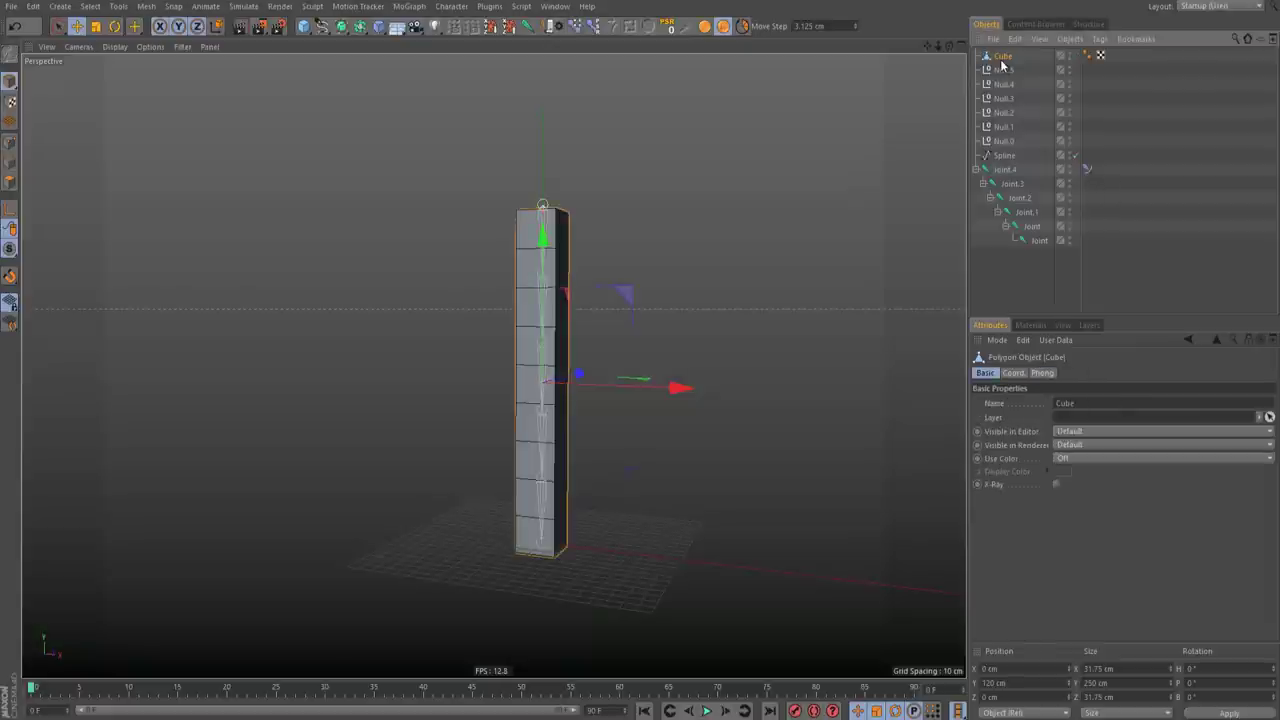
click(1004, 170)
shift+click(1037, 239)
ctrl+click(998, 58)
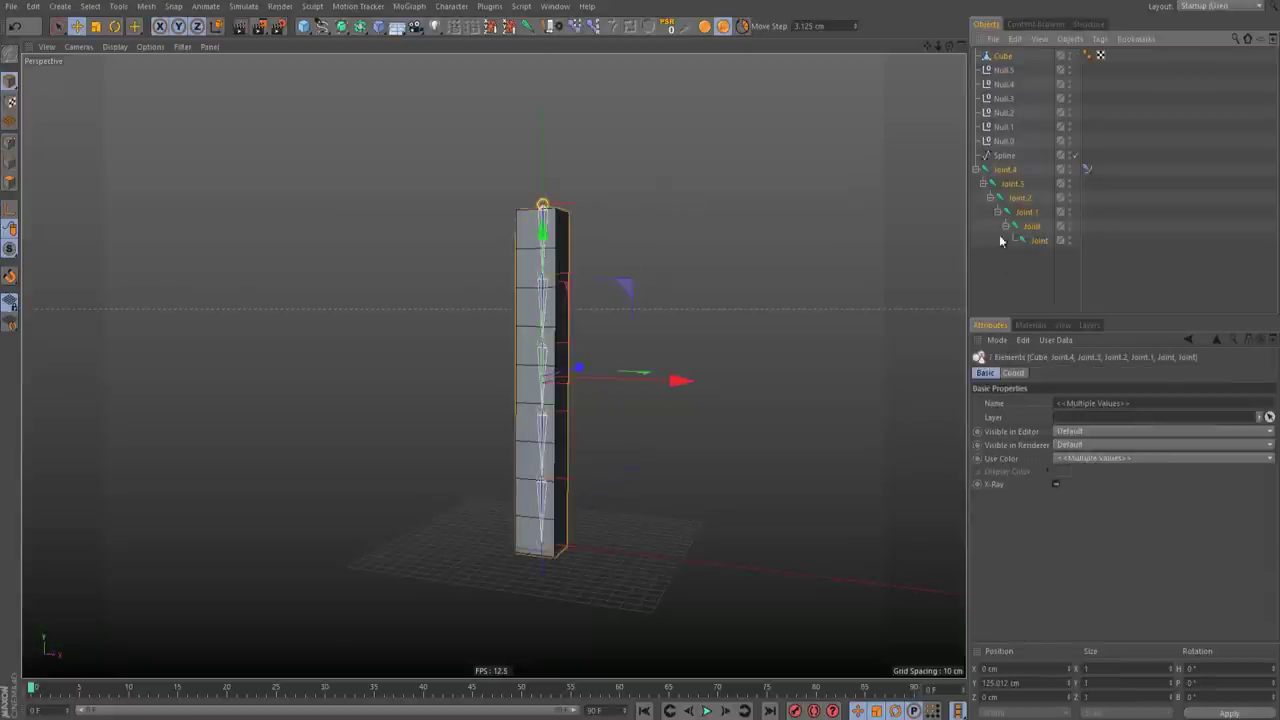
click(548, 27)
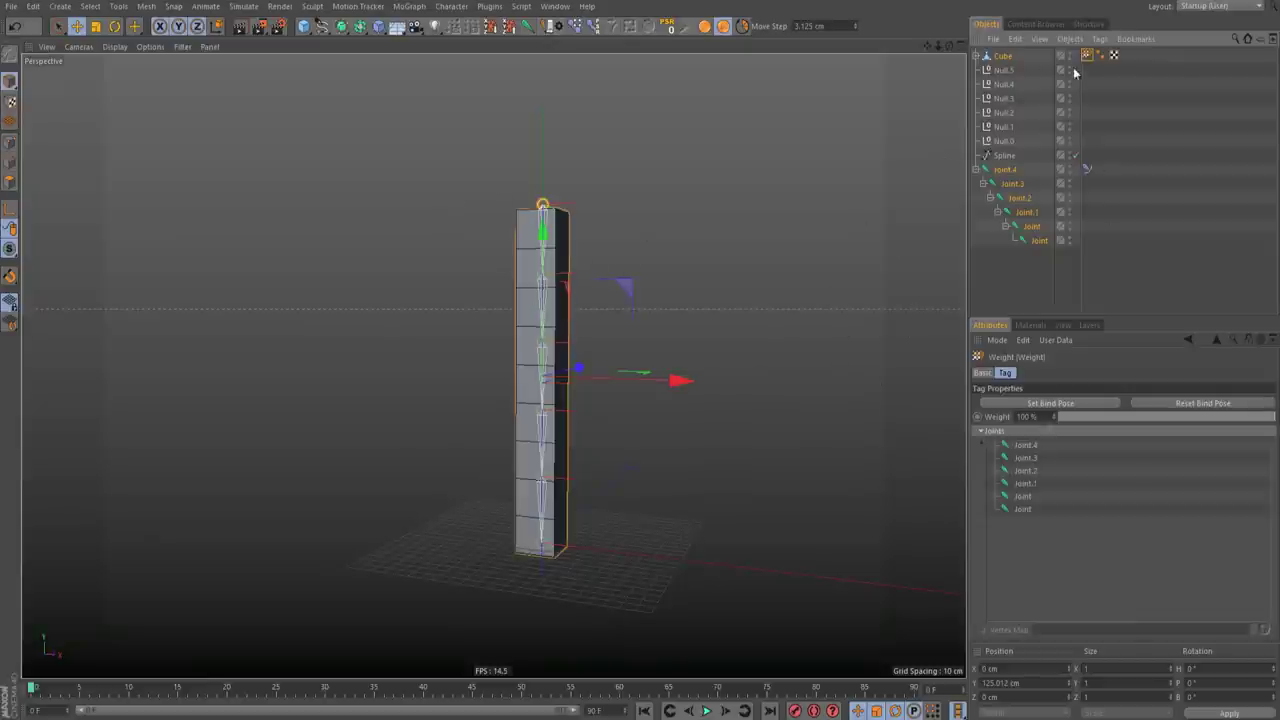
Step: Try moving Null.3 to test the bound mesh and undo the move
click(1004, 101)
alt+drag(552, 413, 639, 417)
key(e)
key(ctrl+z)
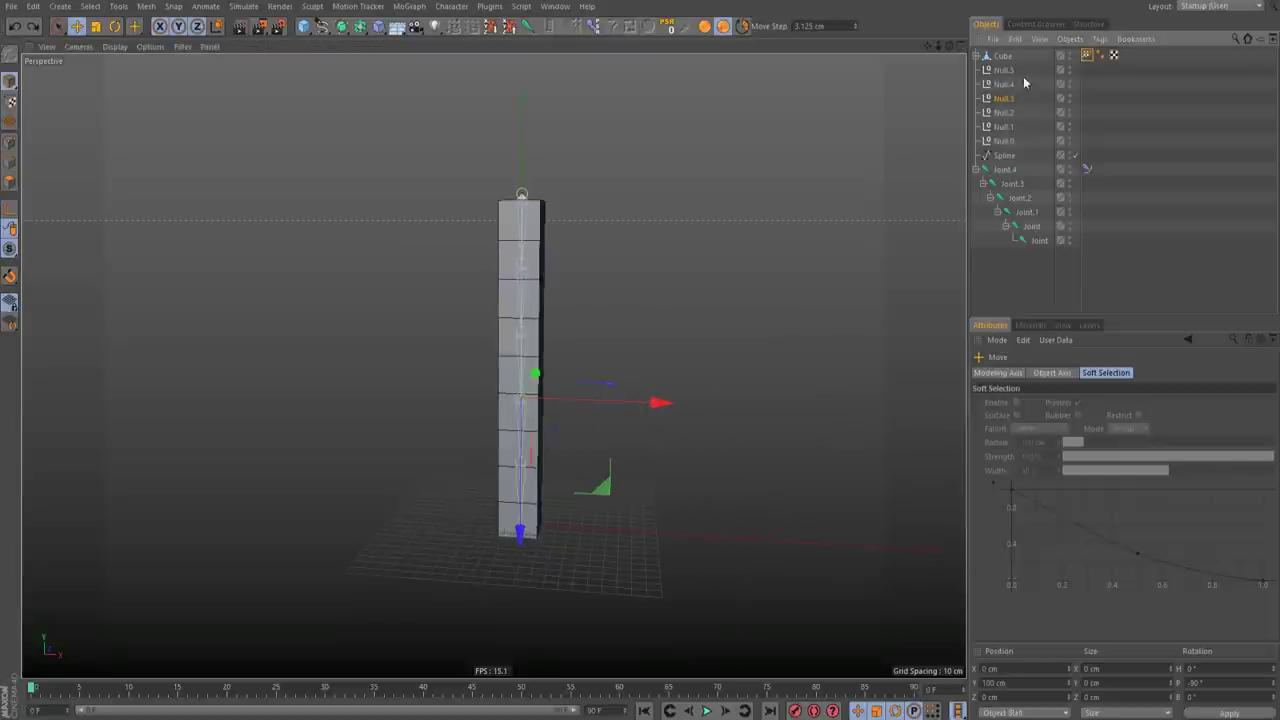
Step: Inspect Joint.4's weights on the cube using the Weight tool with Strength and Hardness at 100% and Visible Only off
double_click(1088, 55)
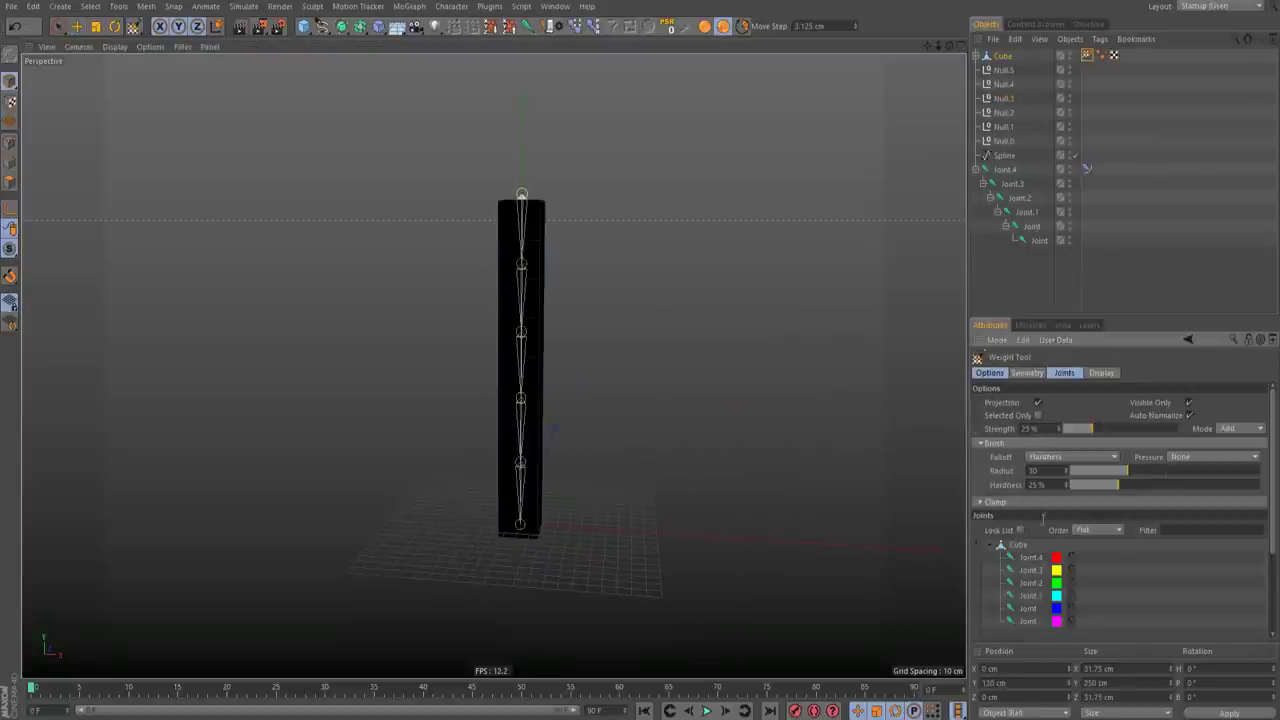
drag(1131, 433, 1182, 430)
drag(1138, 486, 1262, 486)
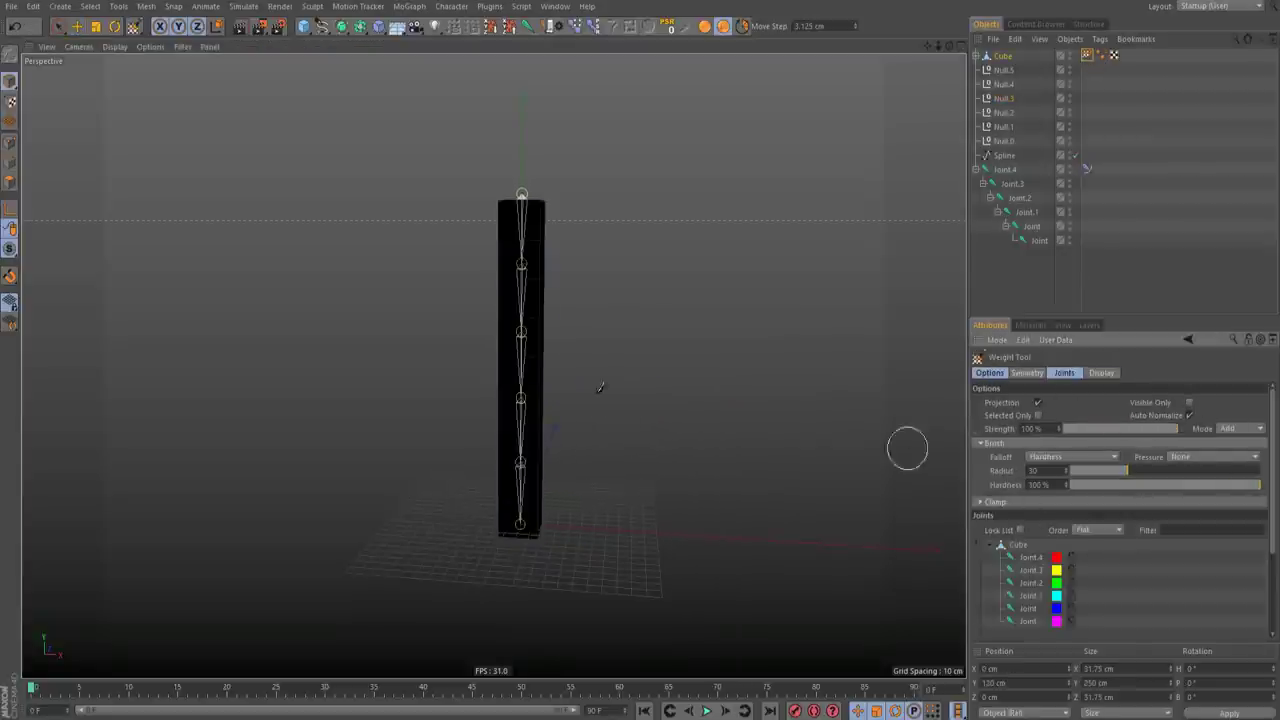
click(1030, 559)
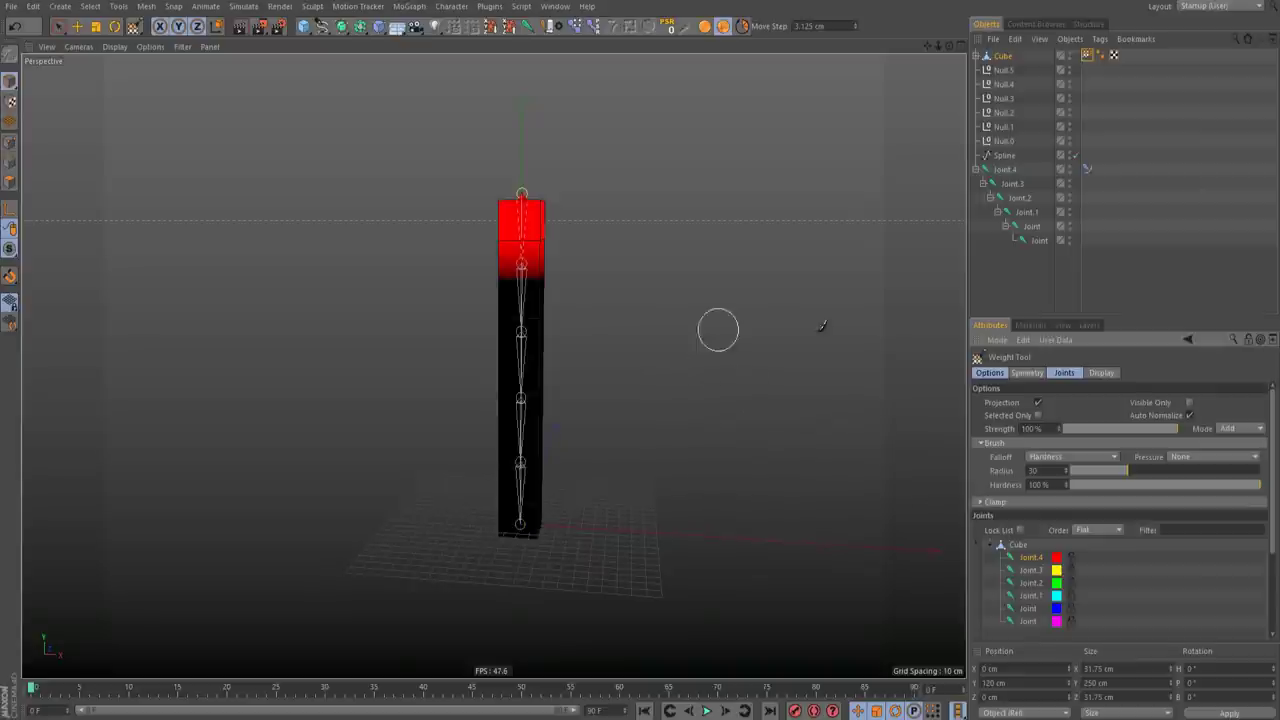
key(e)
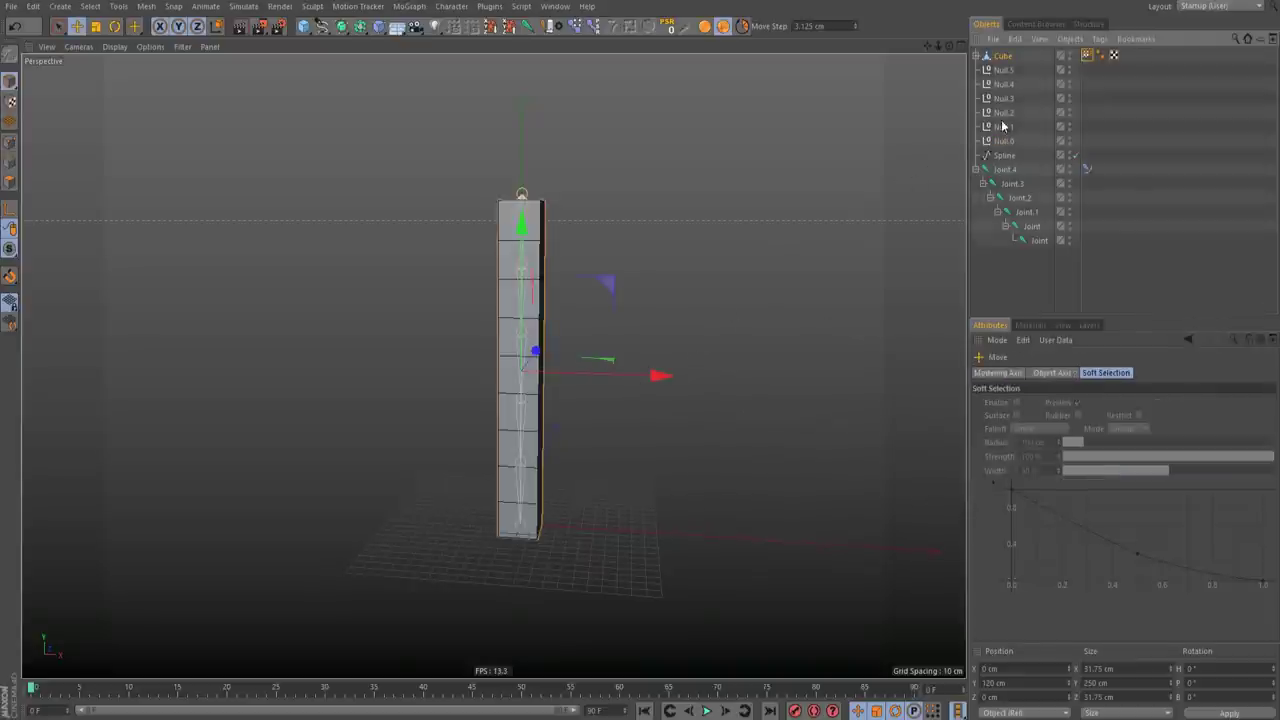
Step: Test the upper bend of the mesh by moving Null.1 twice within its XZ plane, undoing each move
click(1003, 126)
drag(580, 357, 692, 362)
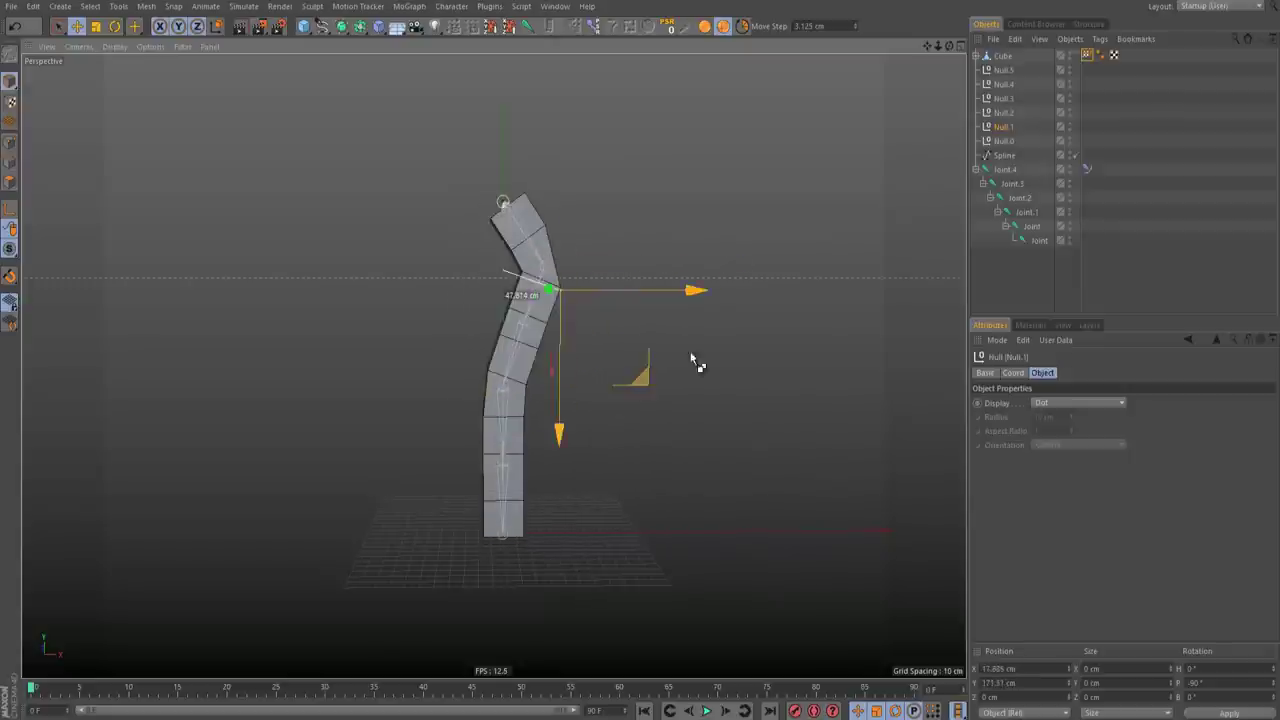
key(ctrl+z)
alt+drag(489, 338, 528, 346)
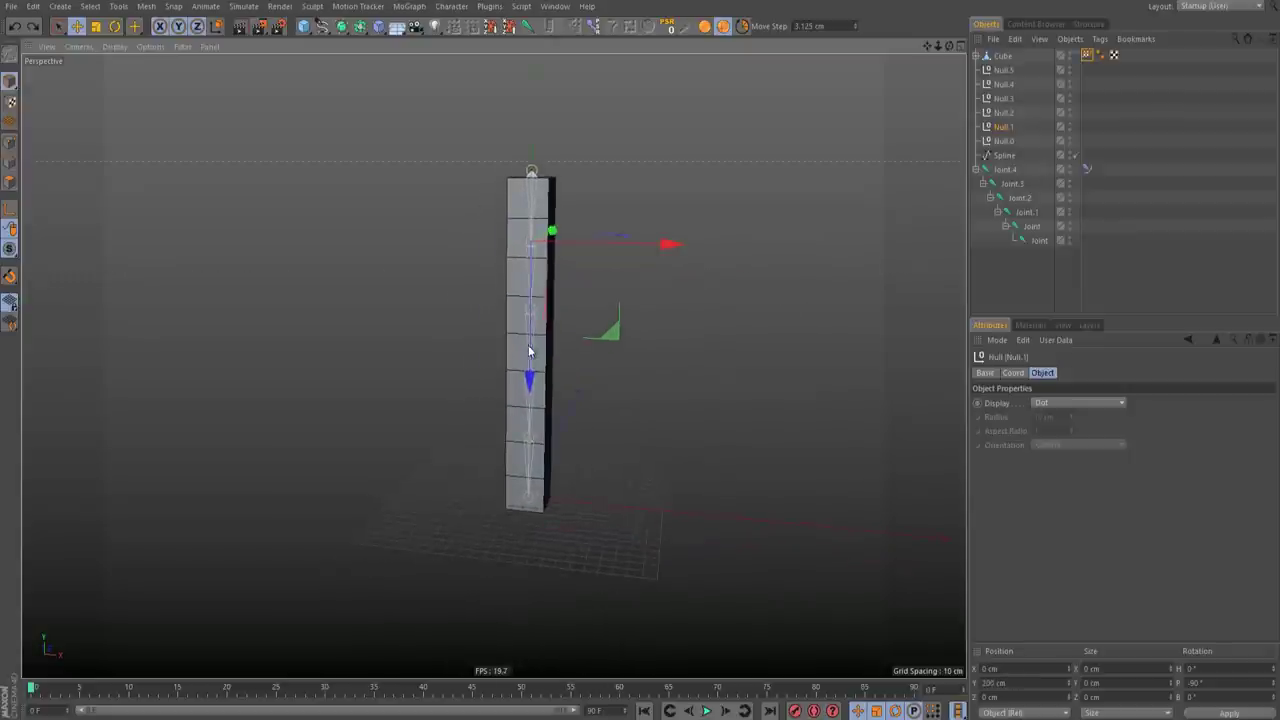
drag(634, 351, 570, 246)
key(ctrl+z)
Step: Test the middle bend of the mesh by moving Null.3, undoing the changes
click(1005, 99)
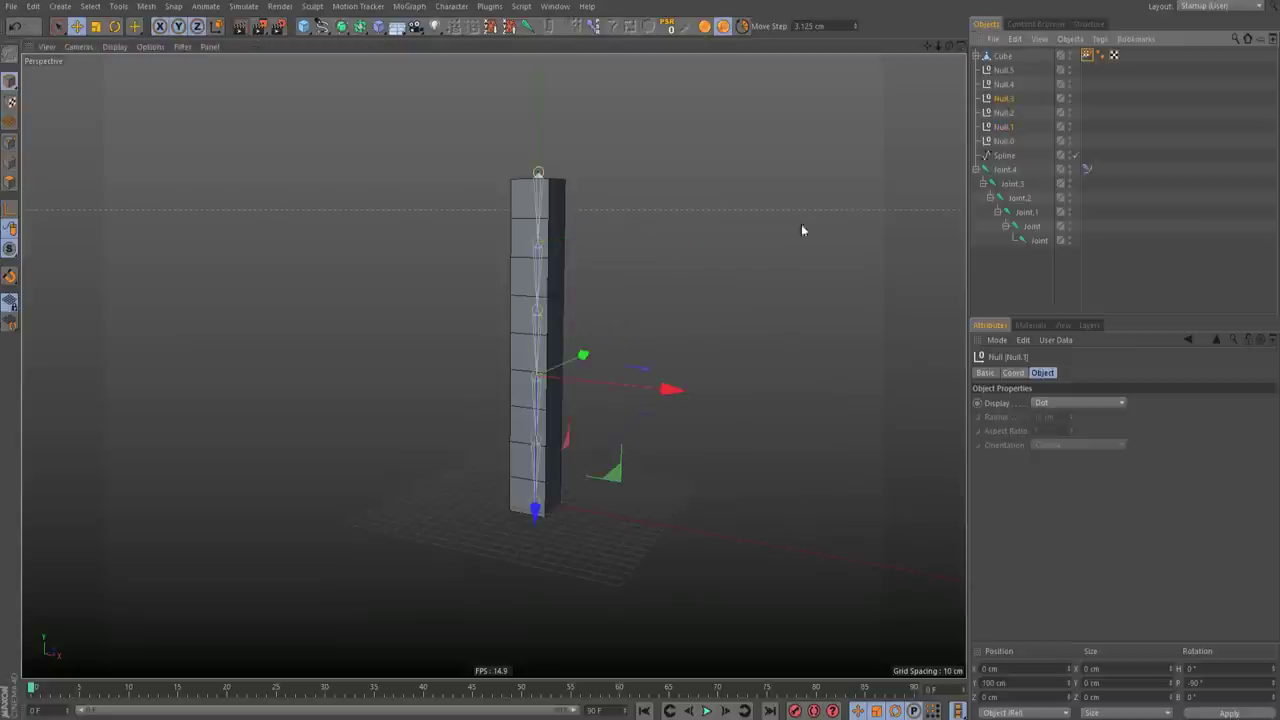
alt+drag(591, 417, 629, 497)
scroll(606, 381, up, 3)
alt+drag(493, 366, 553, 430)
key(ctrl+z)
key(ctrl+z)
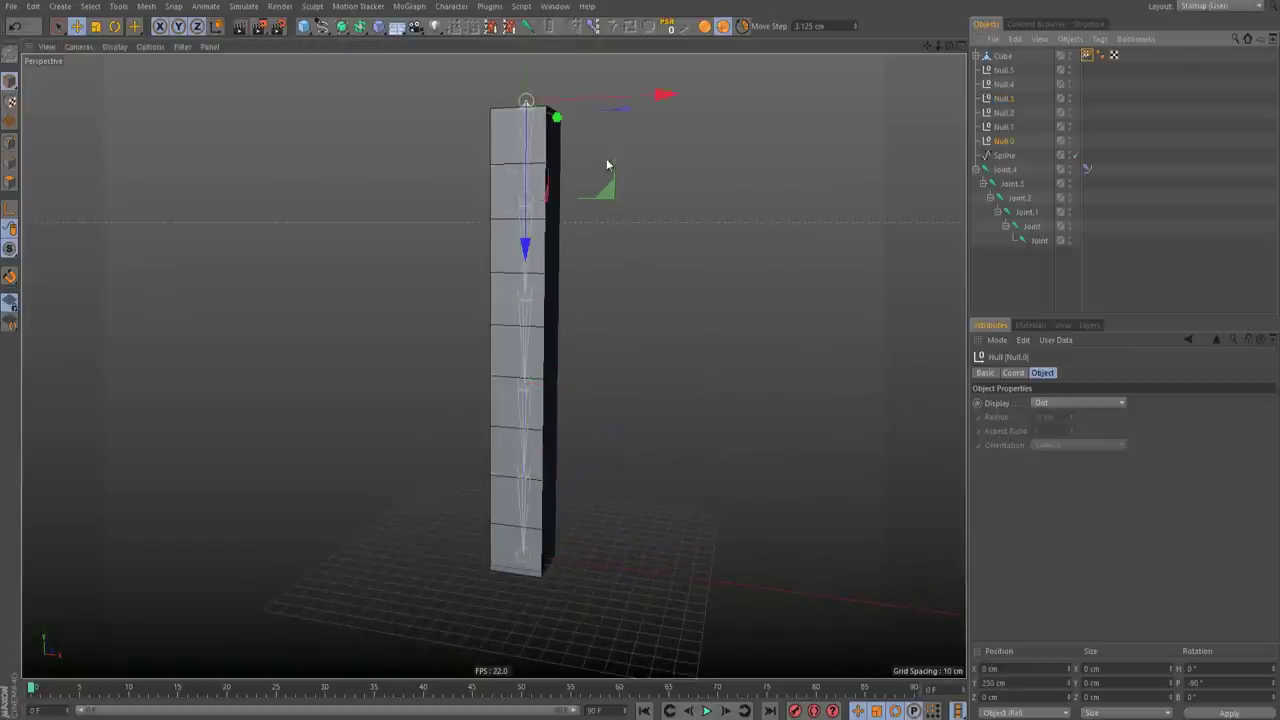
Step: Test the two end handles by moving Null.0 and Null.5, undo each move, and clear the selection
drag(608, 170, 1015, 72)
alt+right_drag(441, 297, 426, 323)
key(ctrl+z)
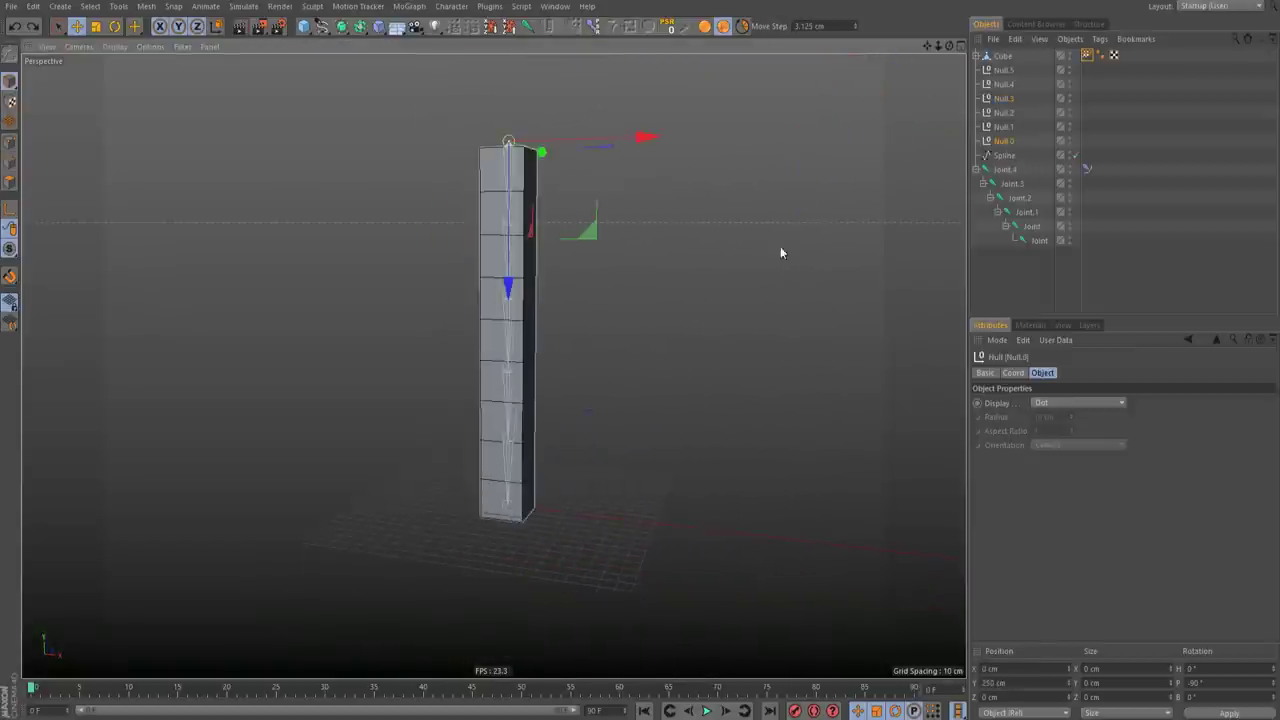
click(1003, 70)
alt+drag(543, 357, 529, 384)
key(ctrl+z)
alt+middle_drag(467, 400, 491, 374)
alt+drag(492, 374, 586, 360)
click(610, 345)
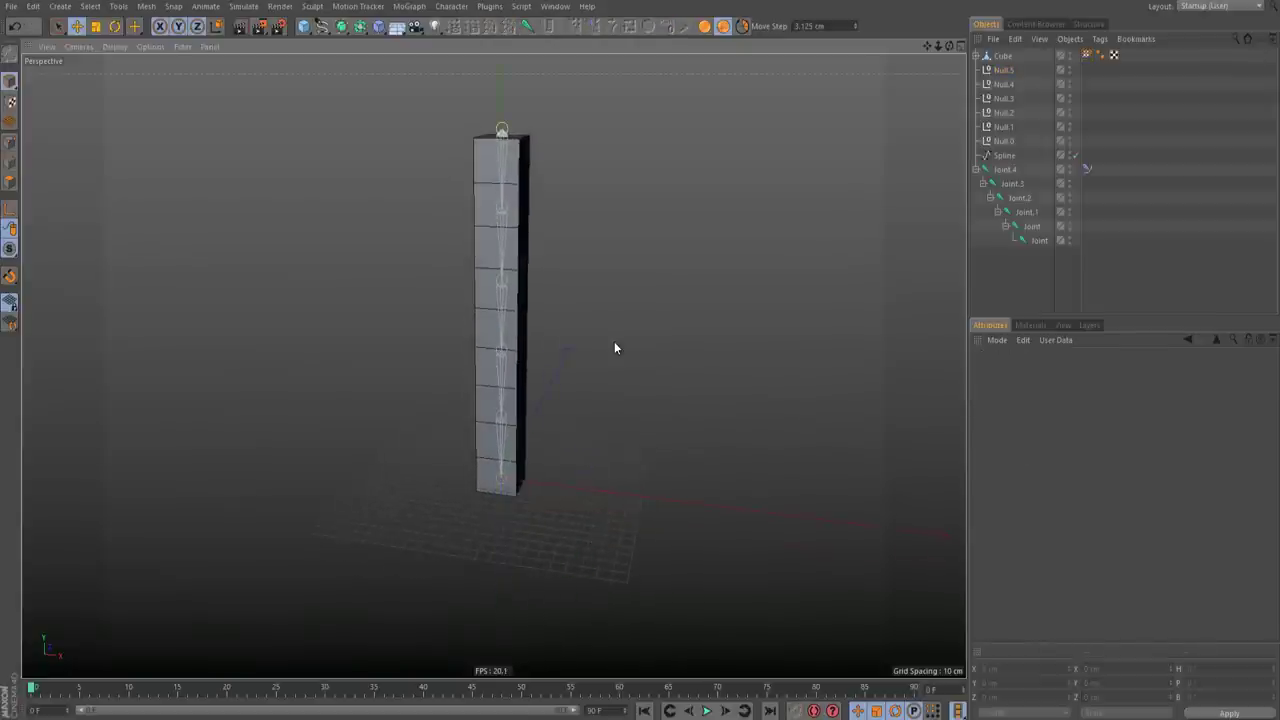
Step: Switch to the open Untitled 6 project containing the finished golem arm
key(v)
mouse_move(415, 290)
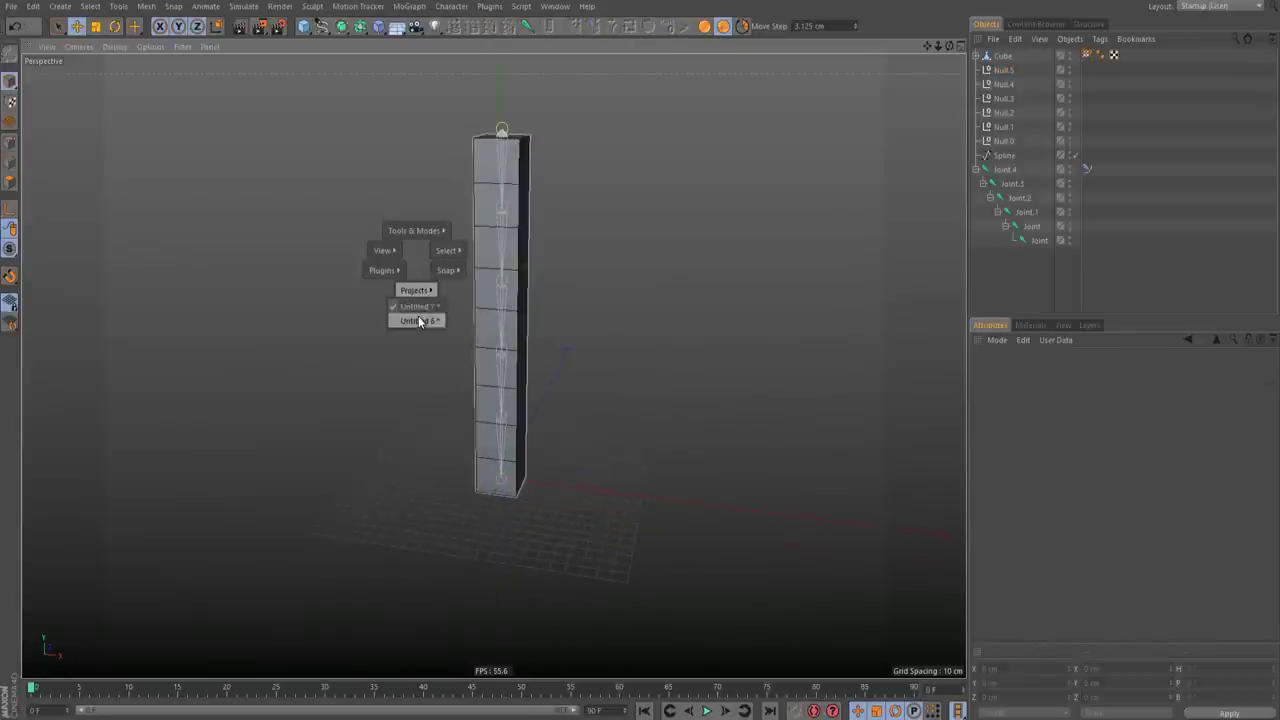
click(418, 320)
click(590, 337)
Step: Move the golem arm's middle circular handle, Null.2, to bend the arm
click(562, 332)
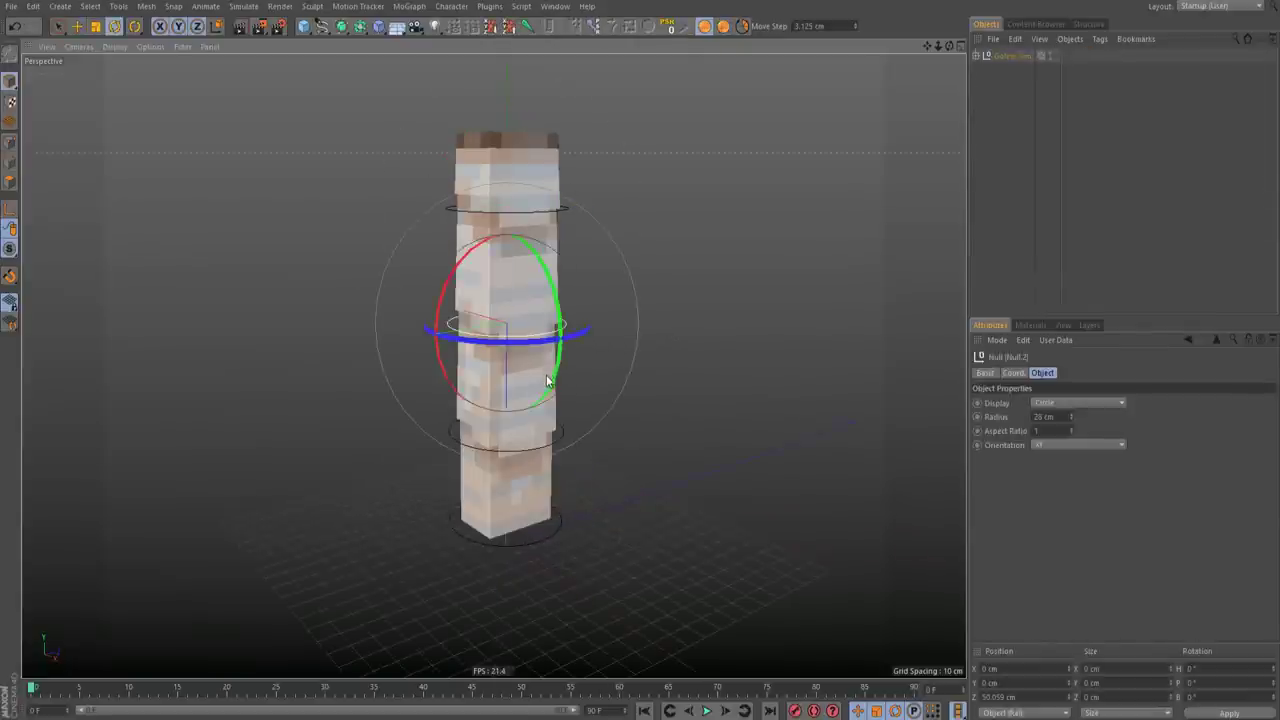
alt+drag(548, 368, 595, 355)
key(r)
key(e)
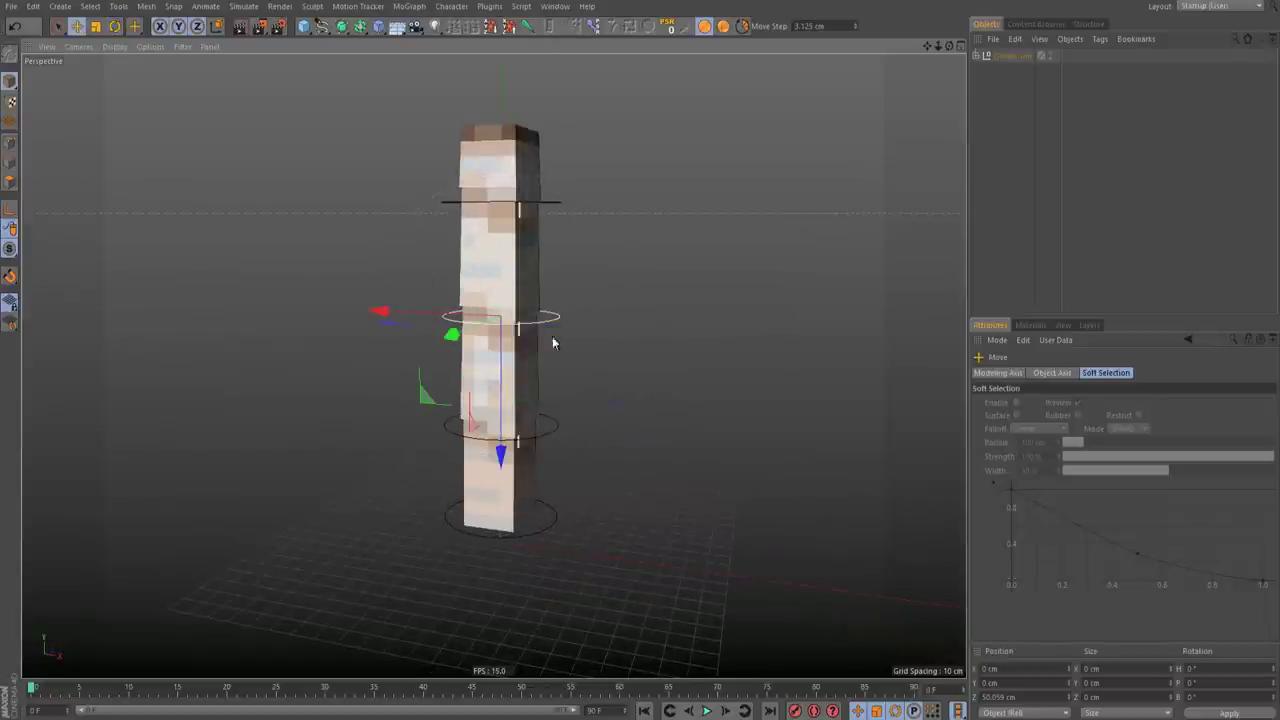
drag(492, 402, 494, 432)
alt+drag(572, 446, 540, 492)
Step: Rotate the golem arm's lower circular handle null to a heading of about -30°
click(604, 459)
key(r)
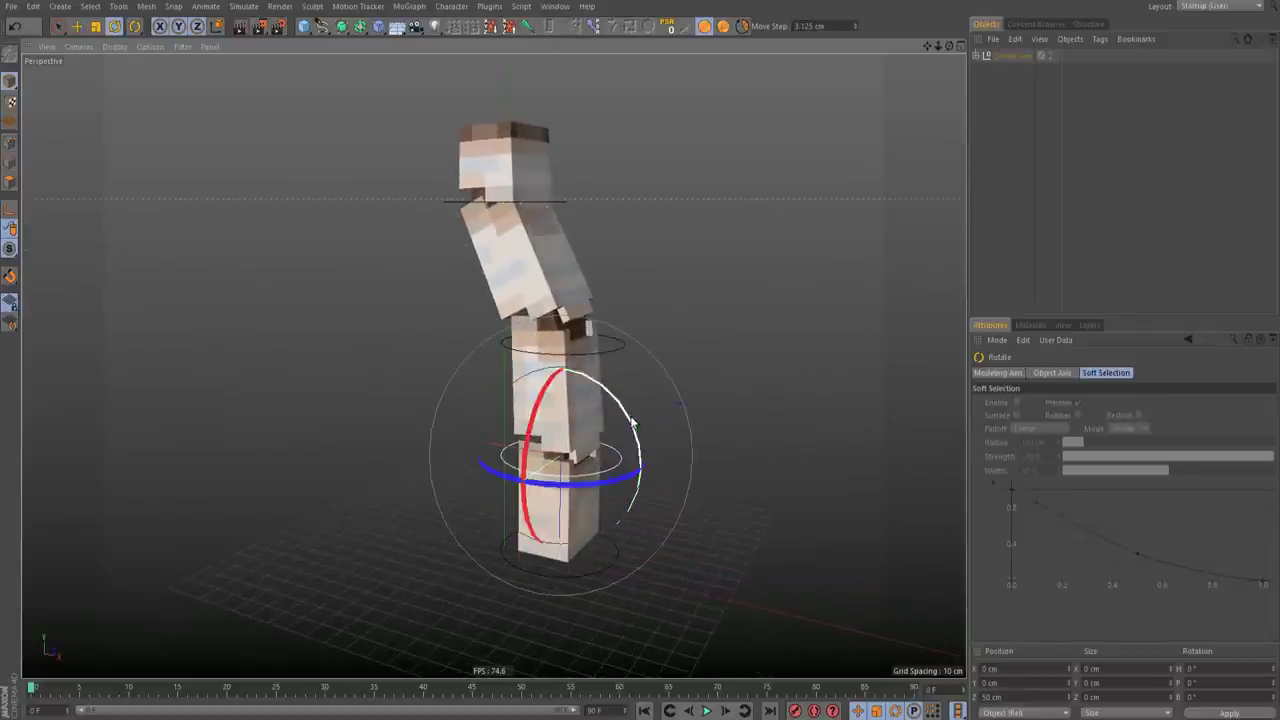
drag(632, 425, 653, 440)
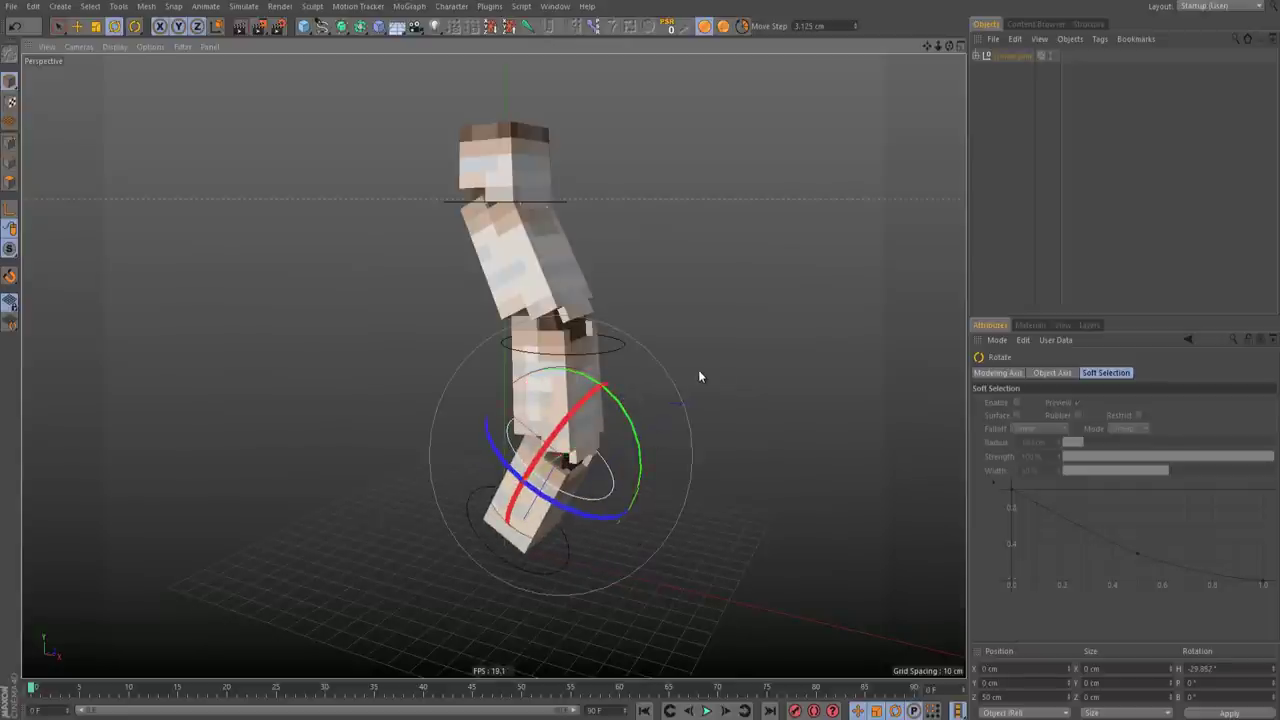